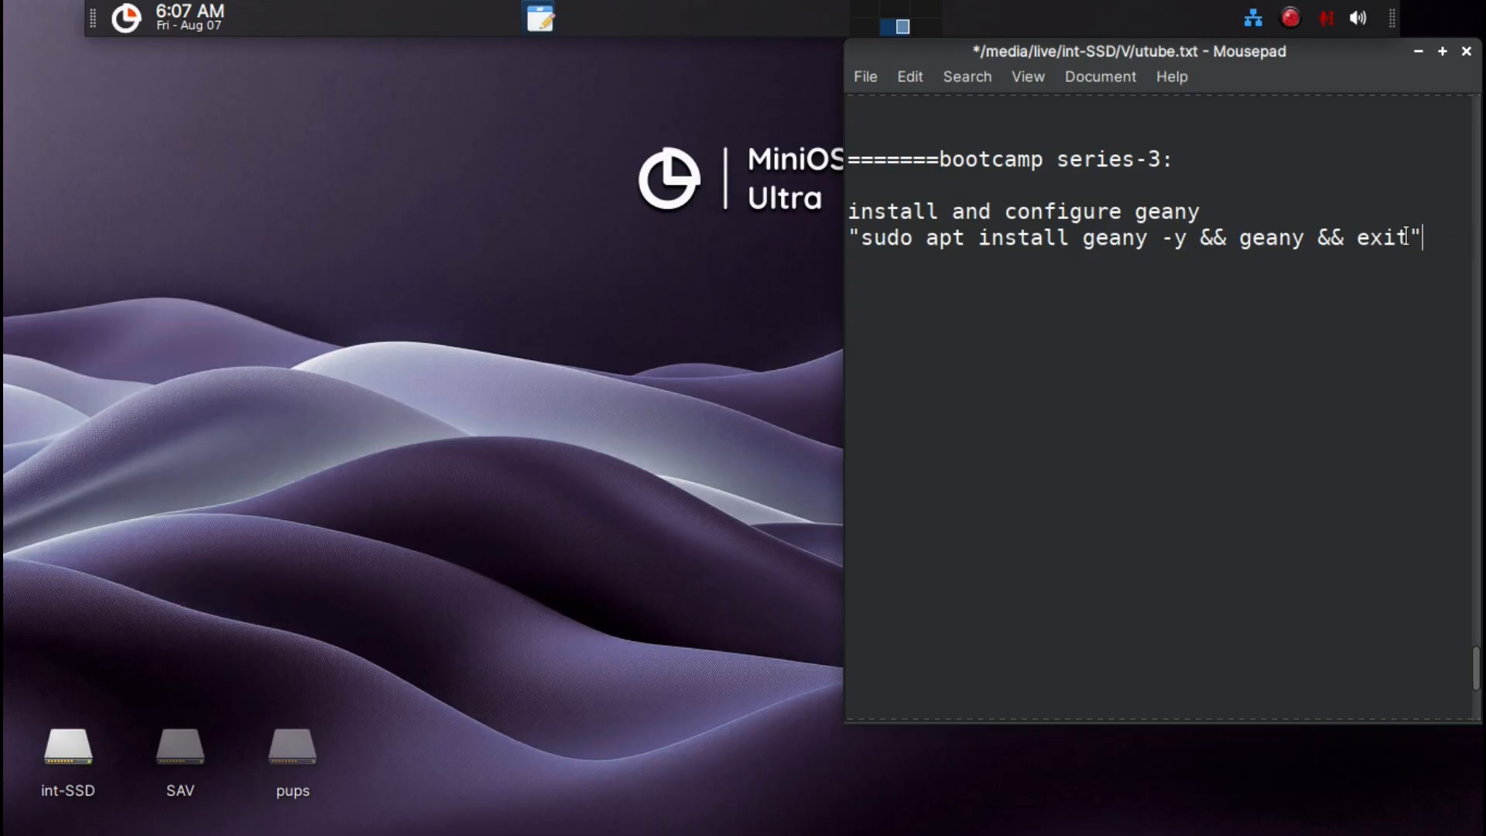
Copy the command "sudo apt install geany -y && geany && exit" from the Mousepad notes, without the quotation marks.
{"action": "left_click_drag", "start_coordinate": [1382, 238], "coordinate": [858, 234]}
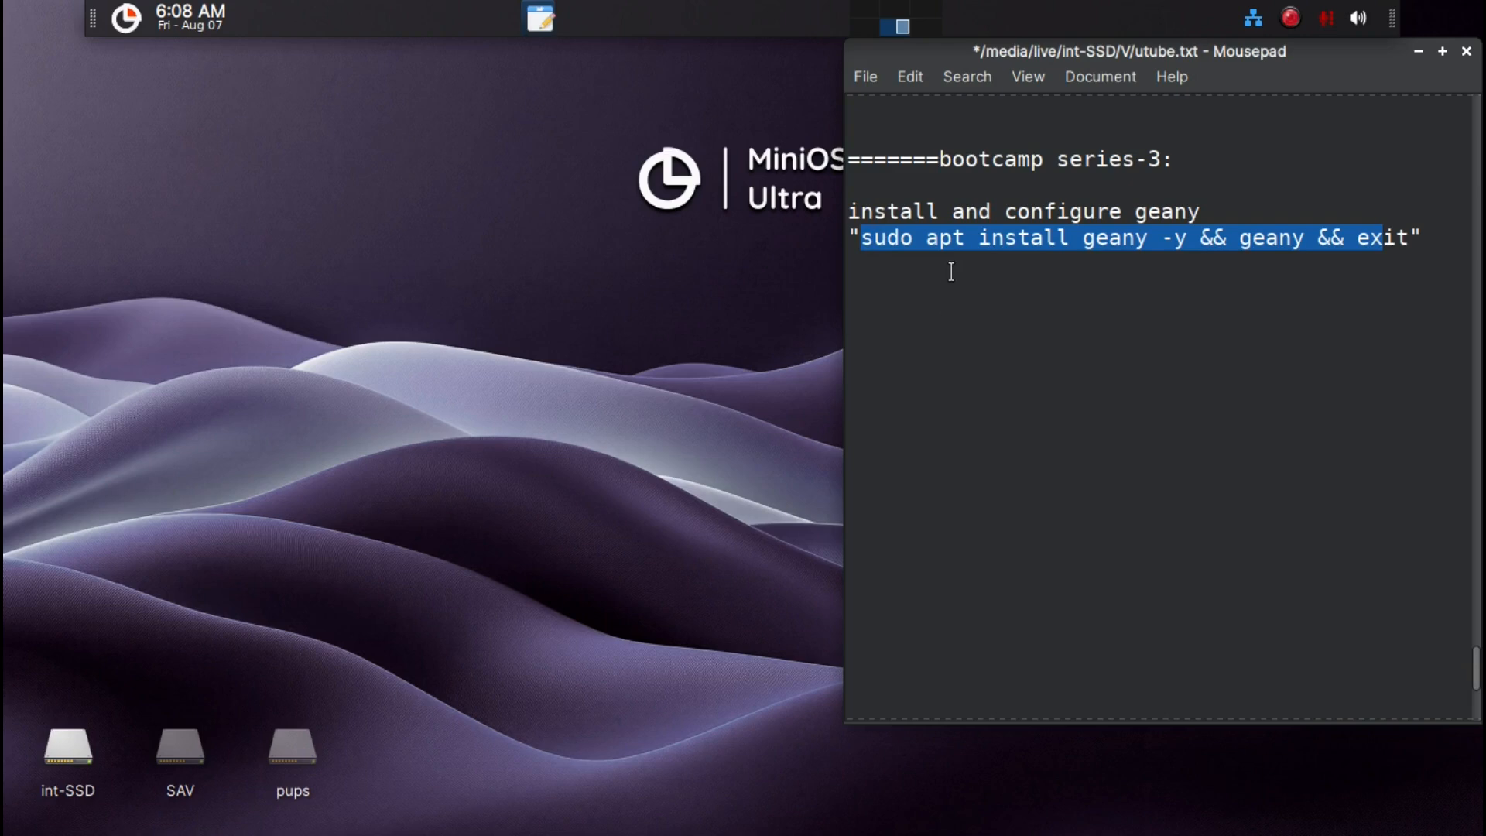
{"action": "right_click", "coordinate": [954, 238]}
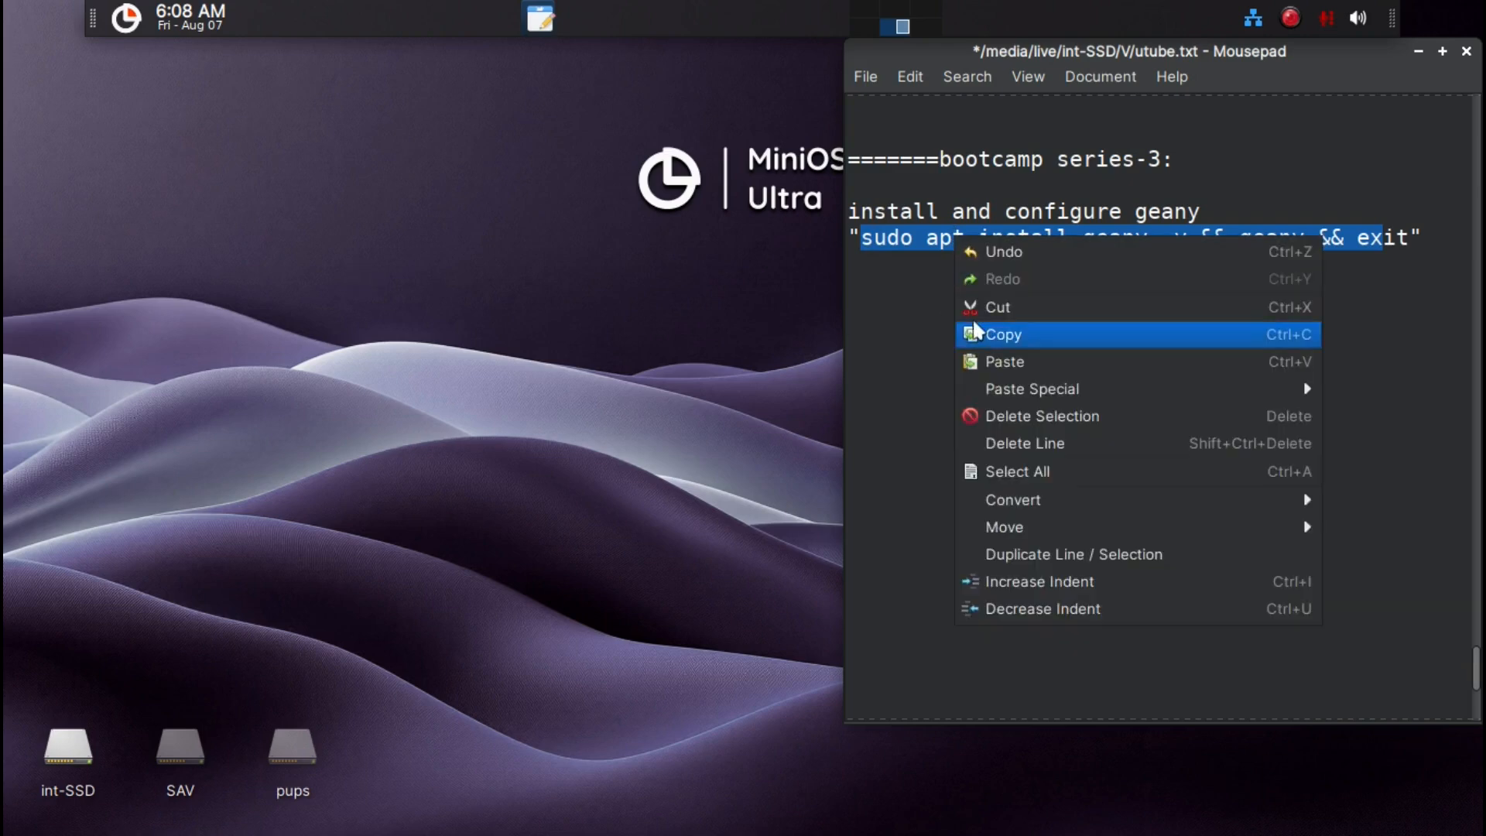
{"action": "left_click", "coordinate": [998, 334]}
Open a terminal on the desktop and run the copied command sudo apt install geany -y && geany && exit.
{"action": "left_click", "coordinate": [503, 330]}
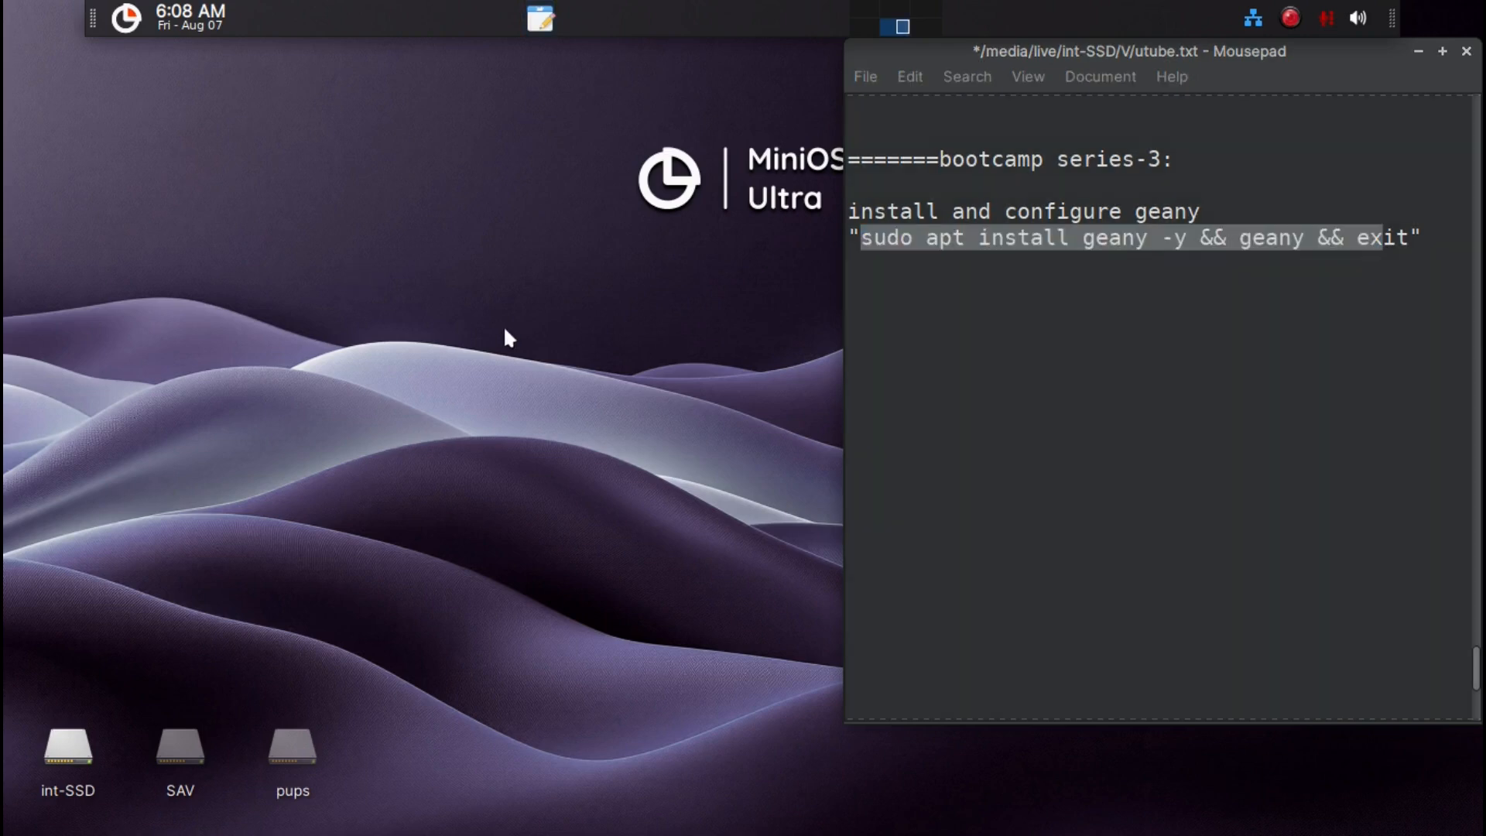
{"action": "right_click", "coordinate": [503, 331]}
{"action": "left_click", "coordinate": [531, 483]}
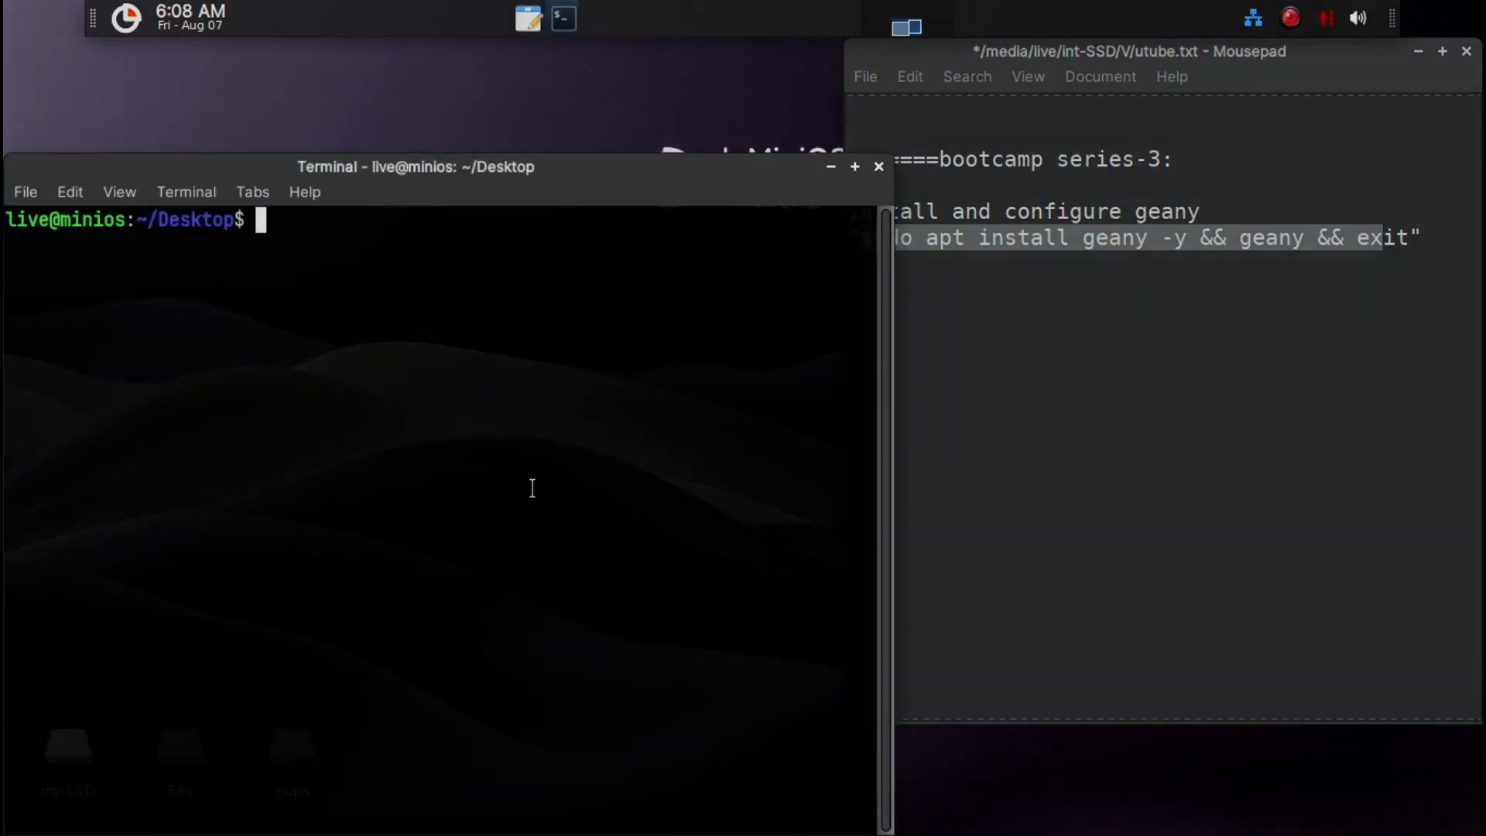
{"action": "key", "text": "ctrl+shift+v"}
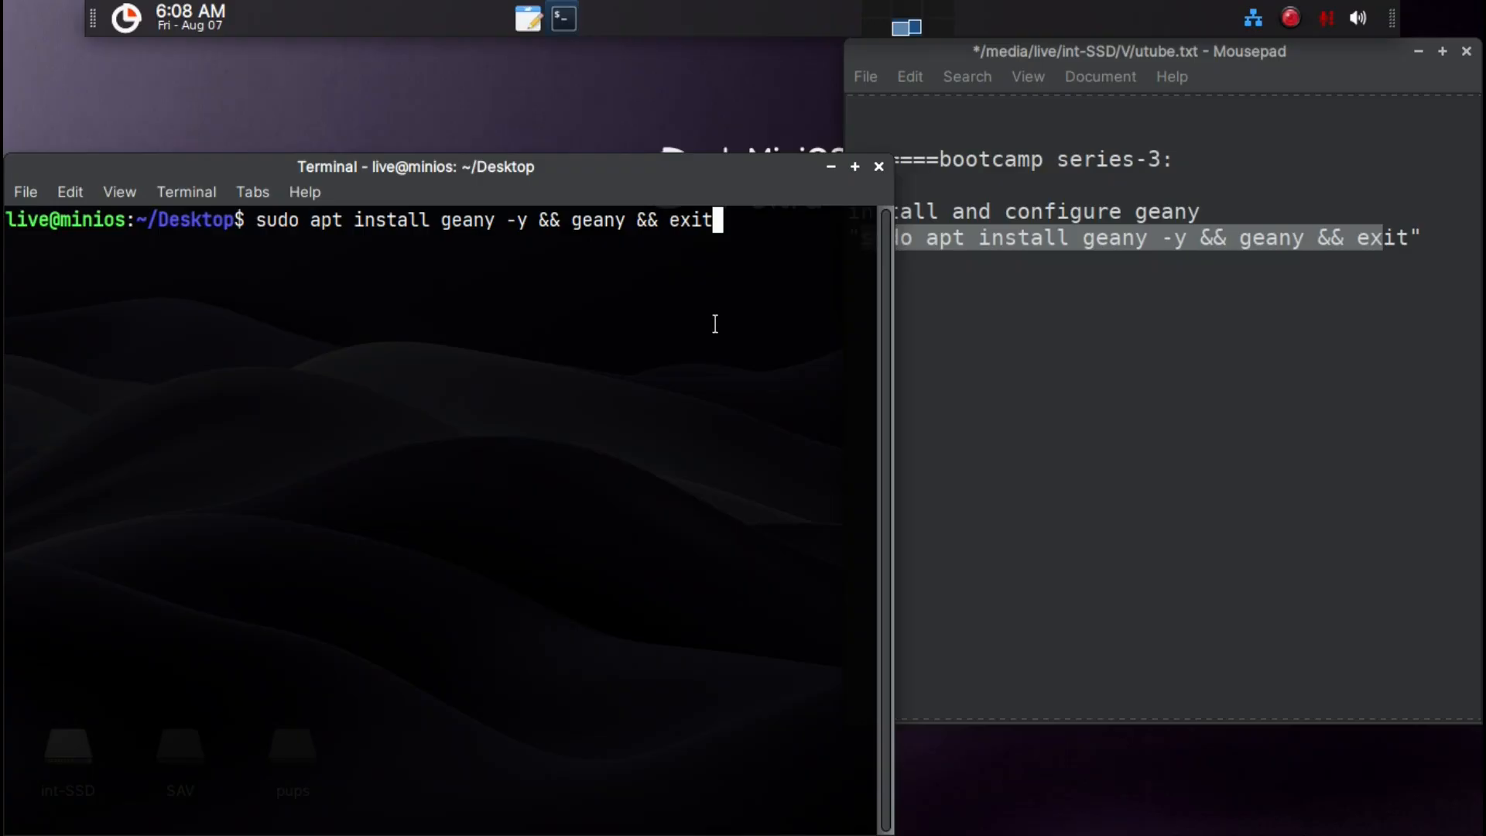
{"action": "key", "text": "Return"}
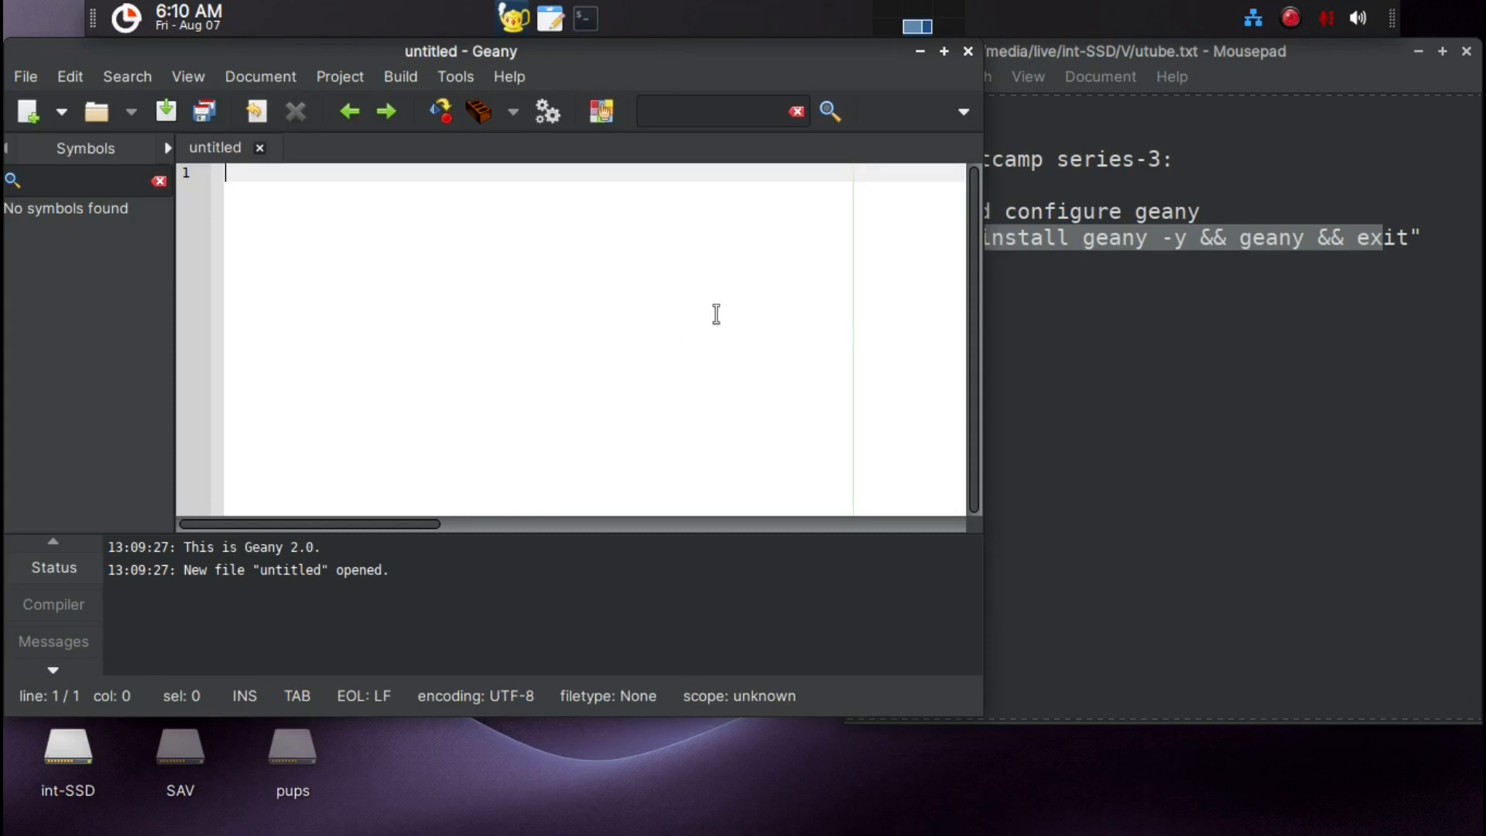
In a maximized Geany window, hide the message window and switch the sidebar to the Documents list.
{"action": "key", "text": "super+Up"}
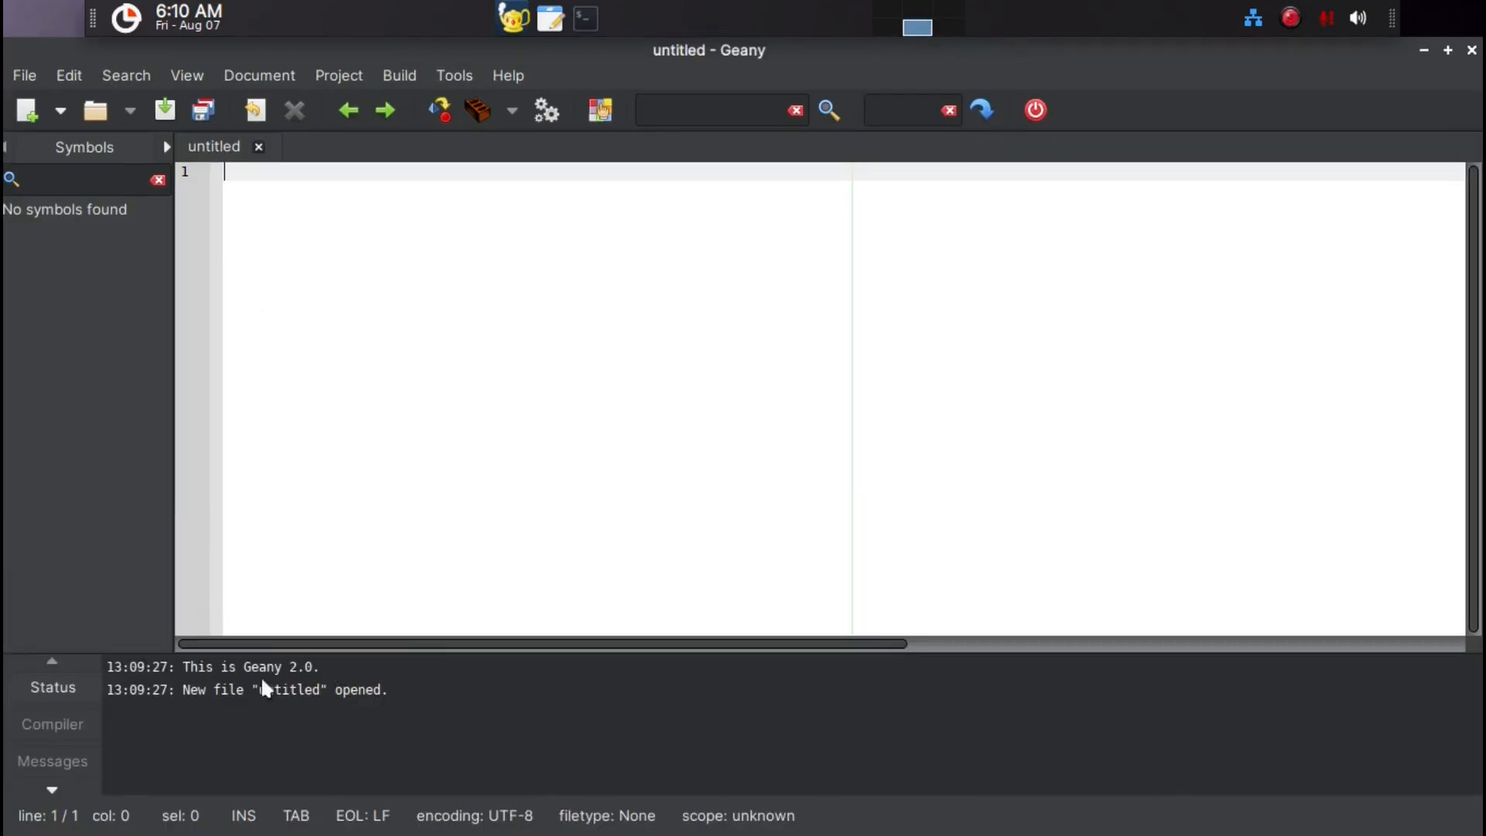
{"action": "left_click", "coordinate": [203, 71]}
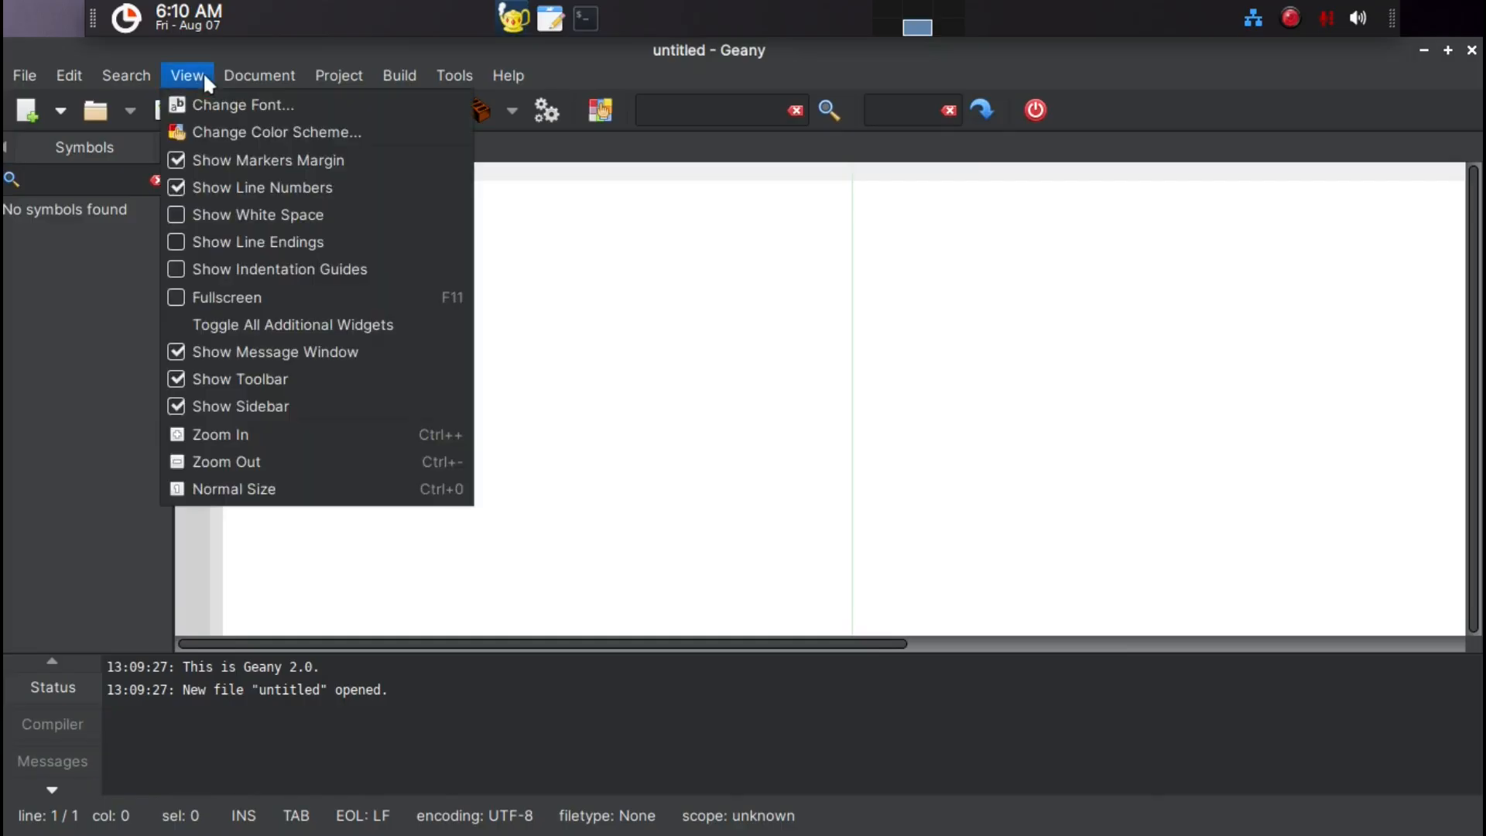
{"action": "left_click", "coordinate": [179, 356]}
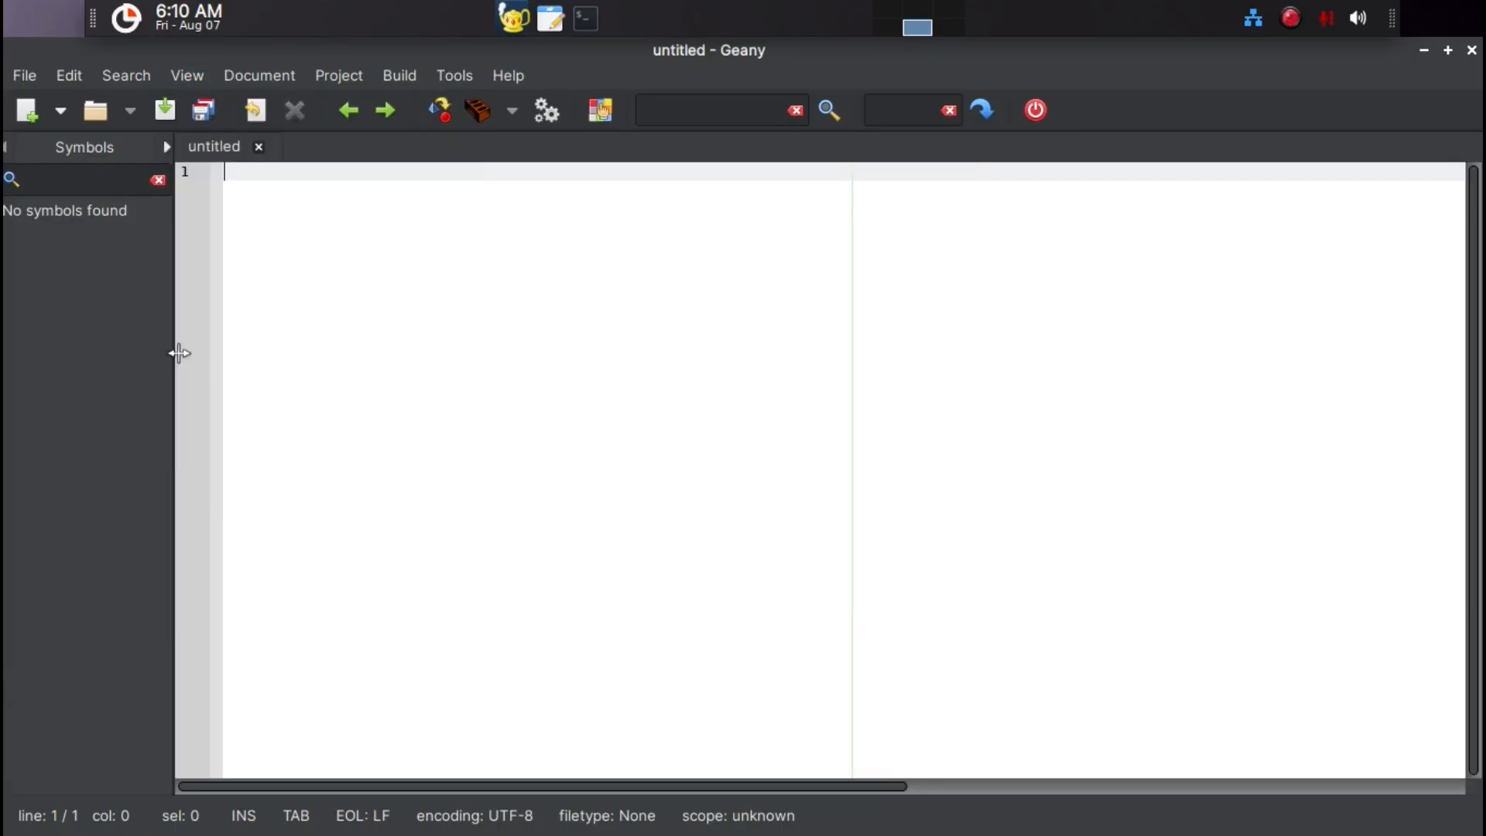
{"action": "left_click", "coordinate": [111, 147]}
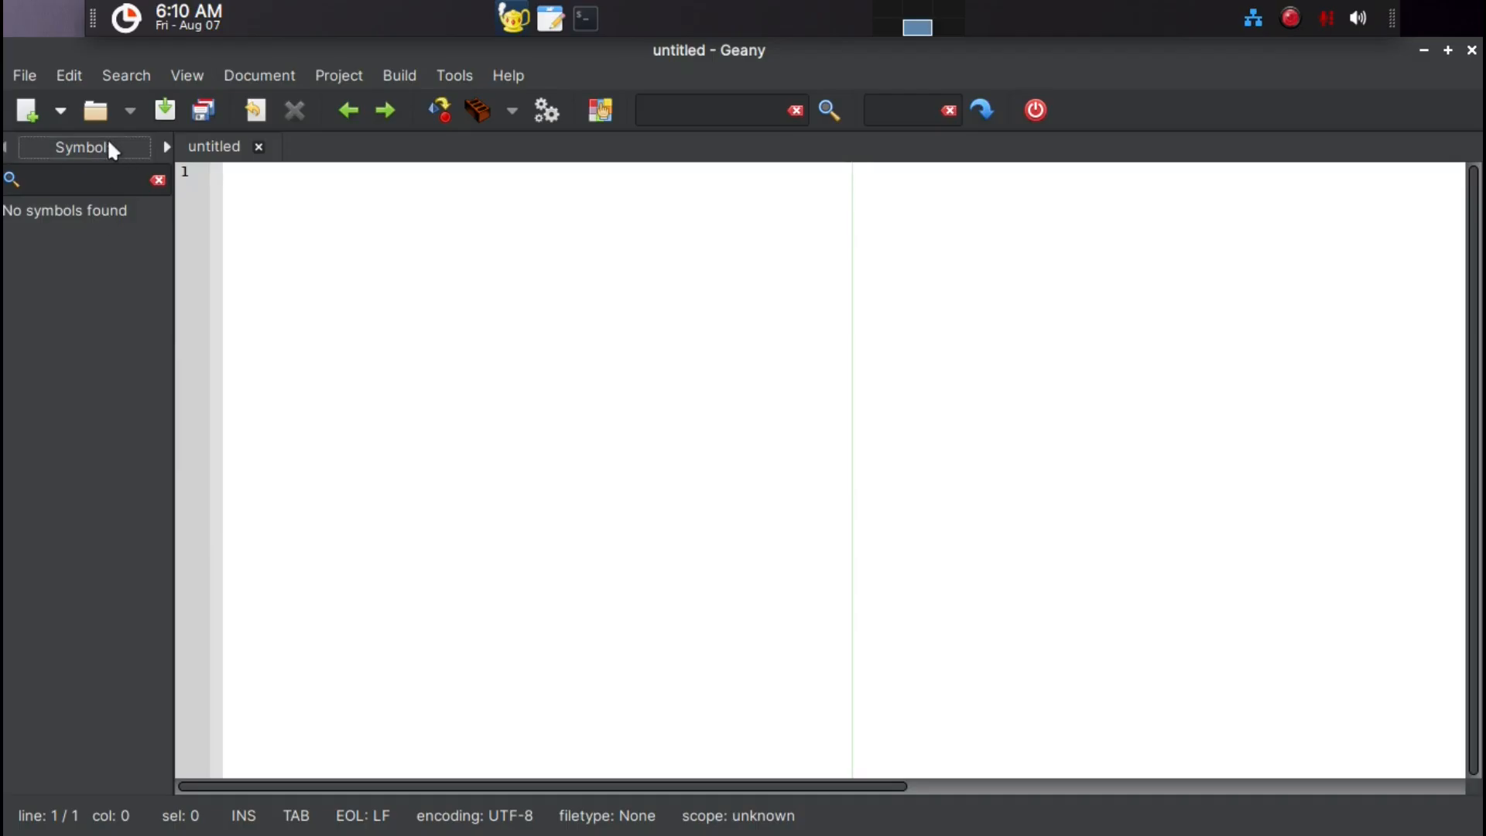
{"action": "left_click", "coordinate": [167, 147]}
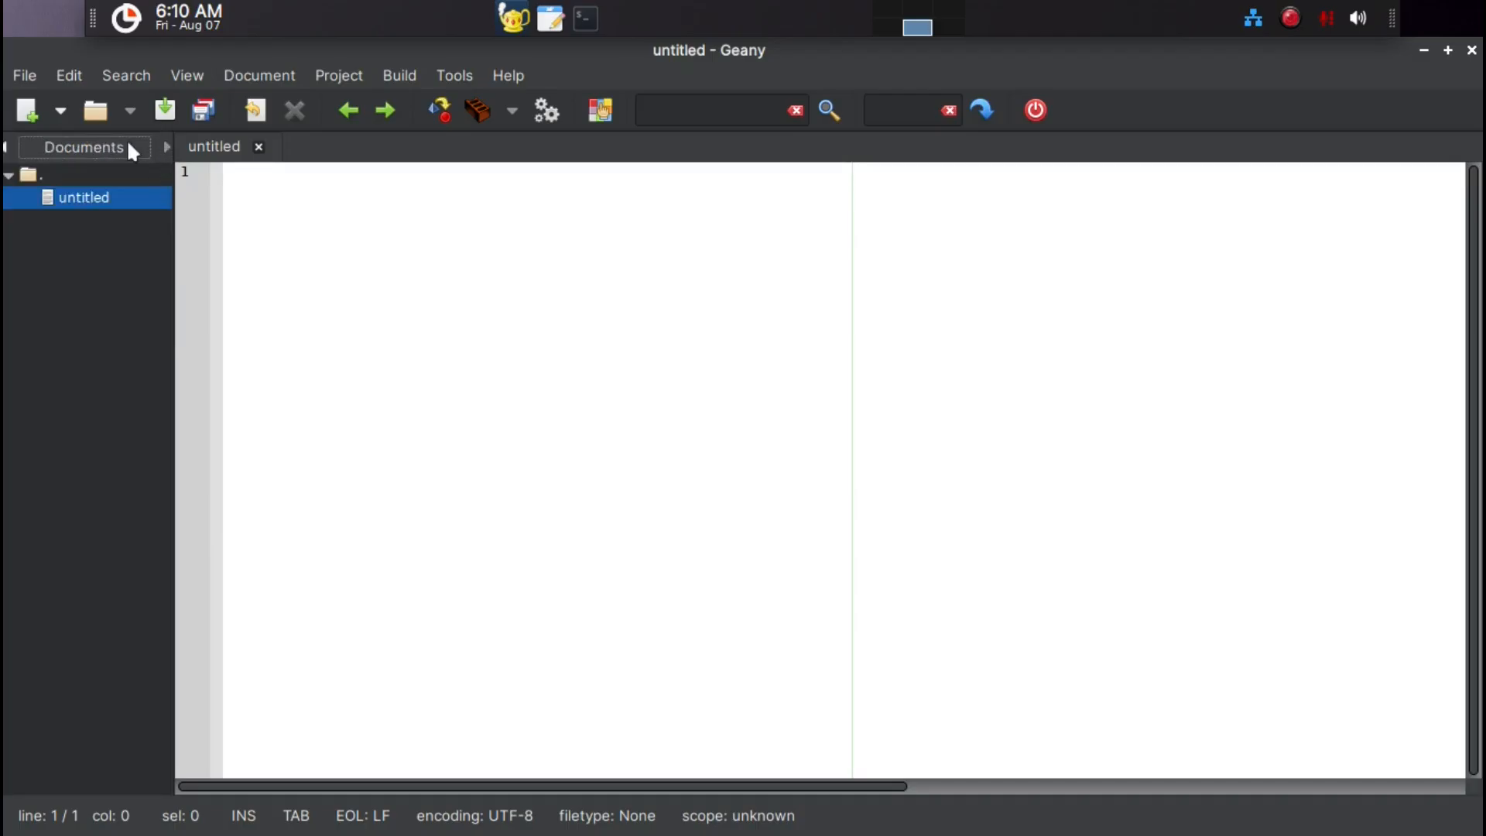
In the interface preferences, set the editor font size to 15, keeping Monospace Regular.
{"action": "left_click", "coordinate": [76, 82]}
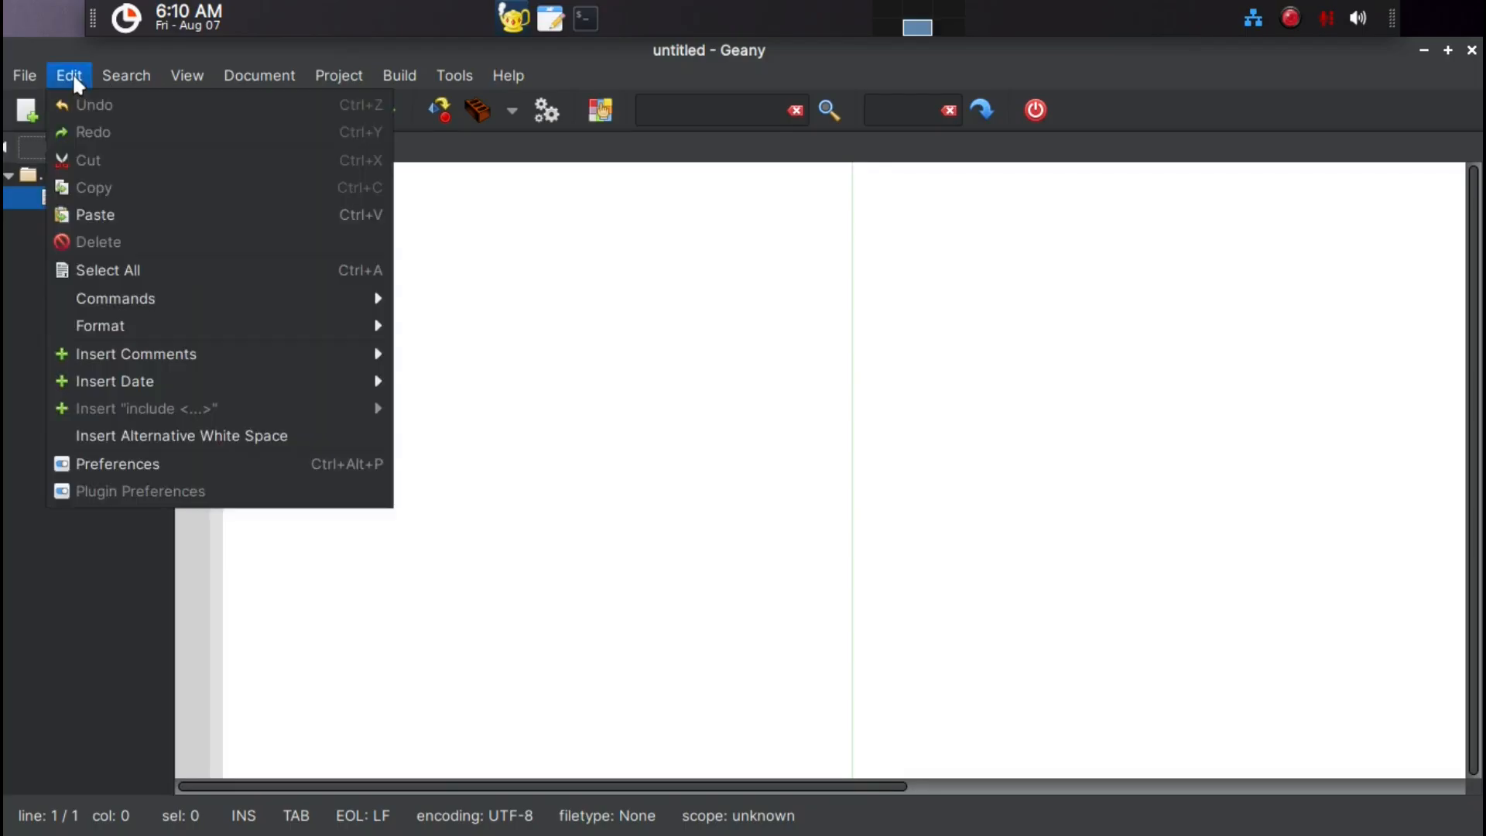
{"action": "left_click", "coordinate": [110, 460]}
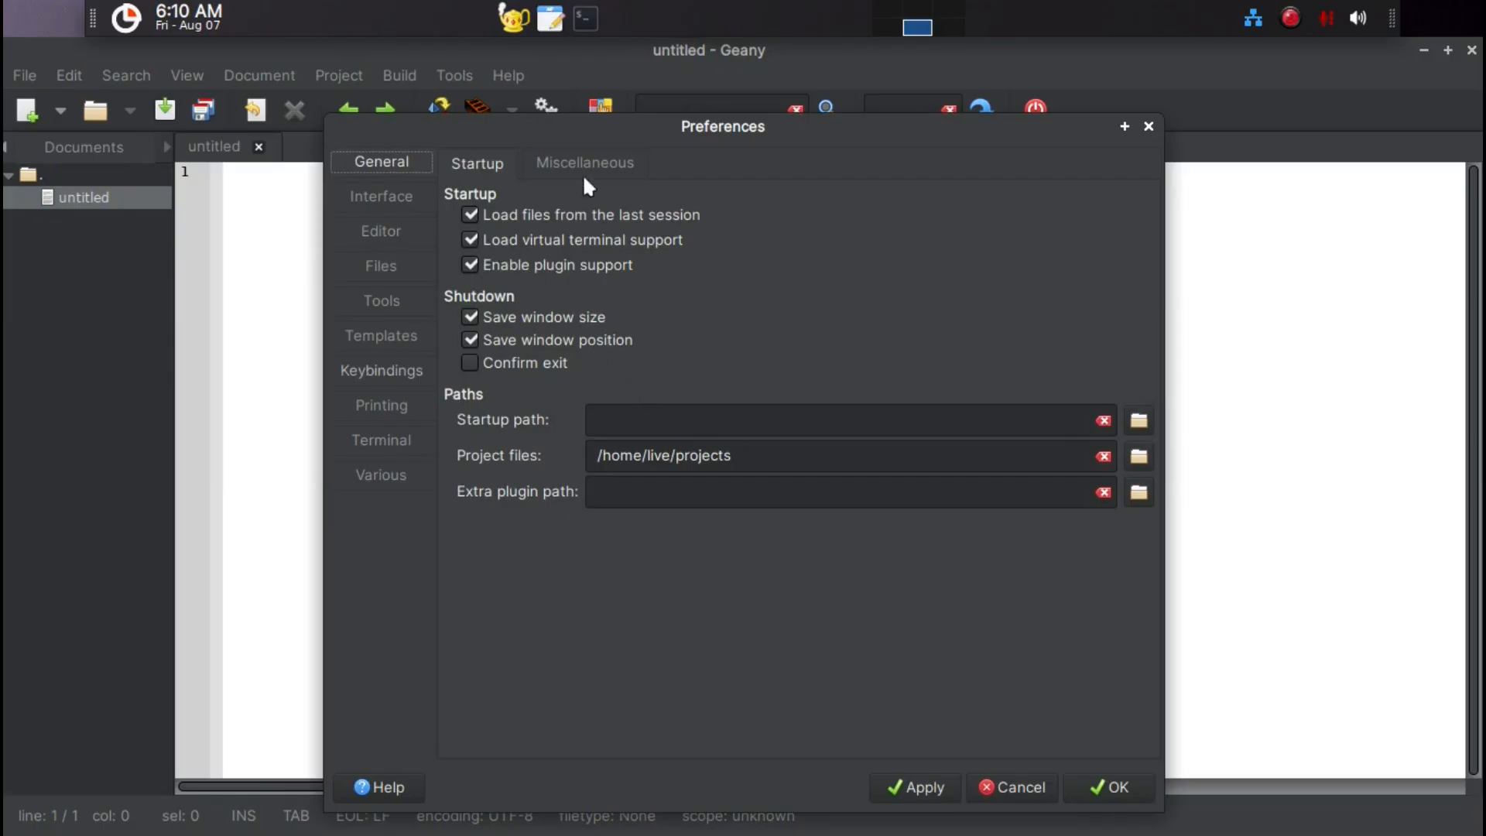
{"action": "left_click", "coordinate": [411, 204]}
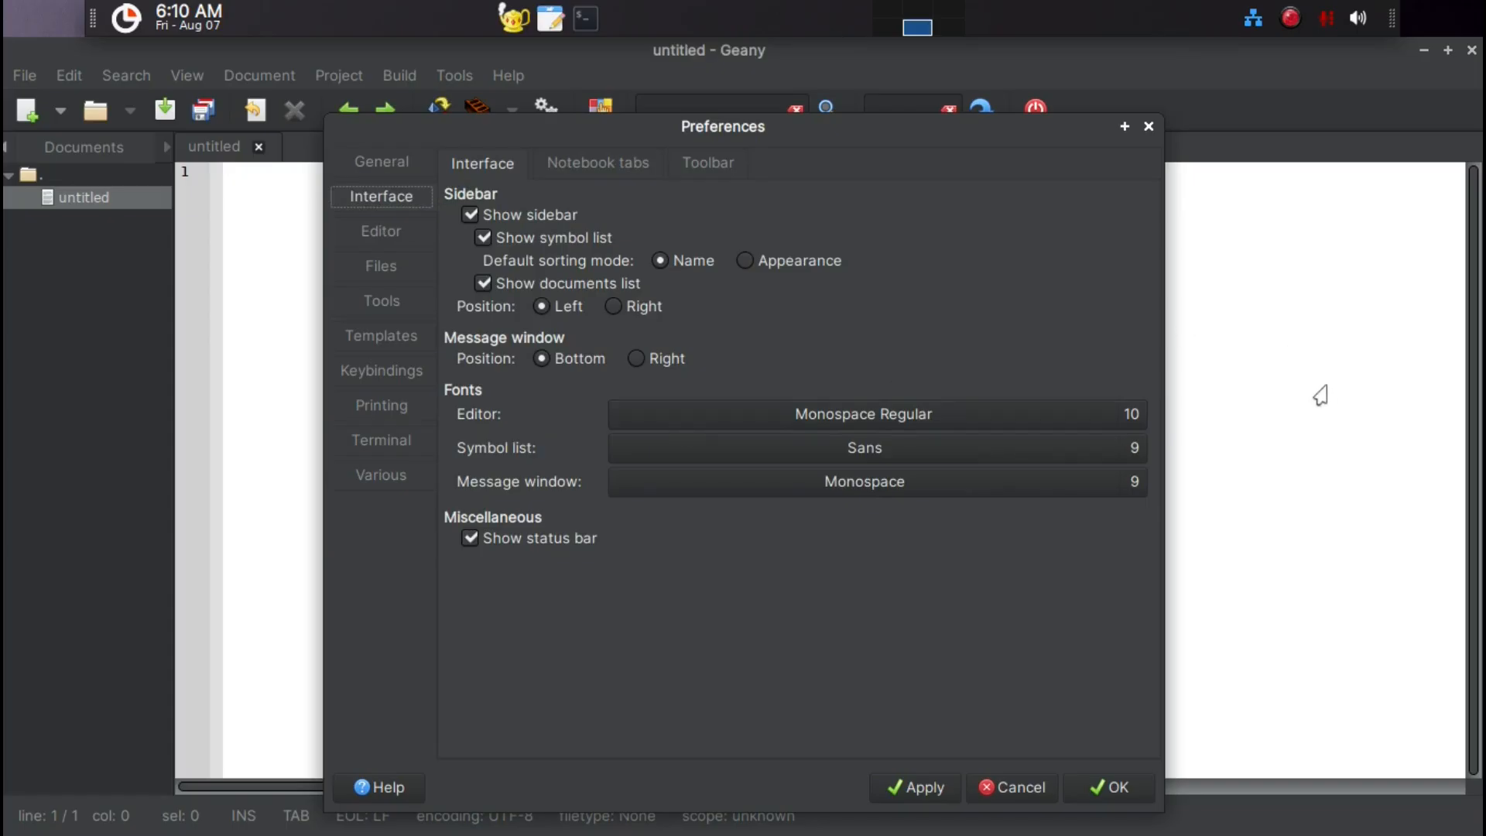
{"action": "left_click", "coordinate": [1074, 418]}
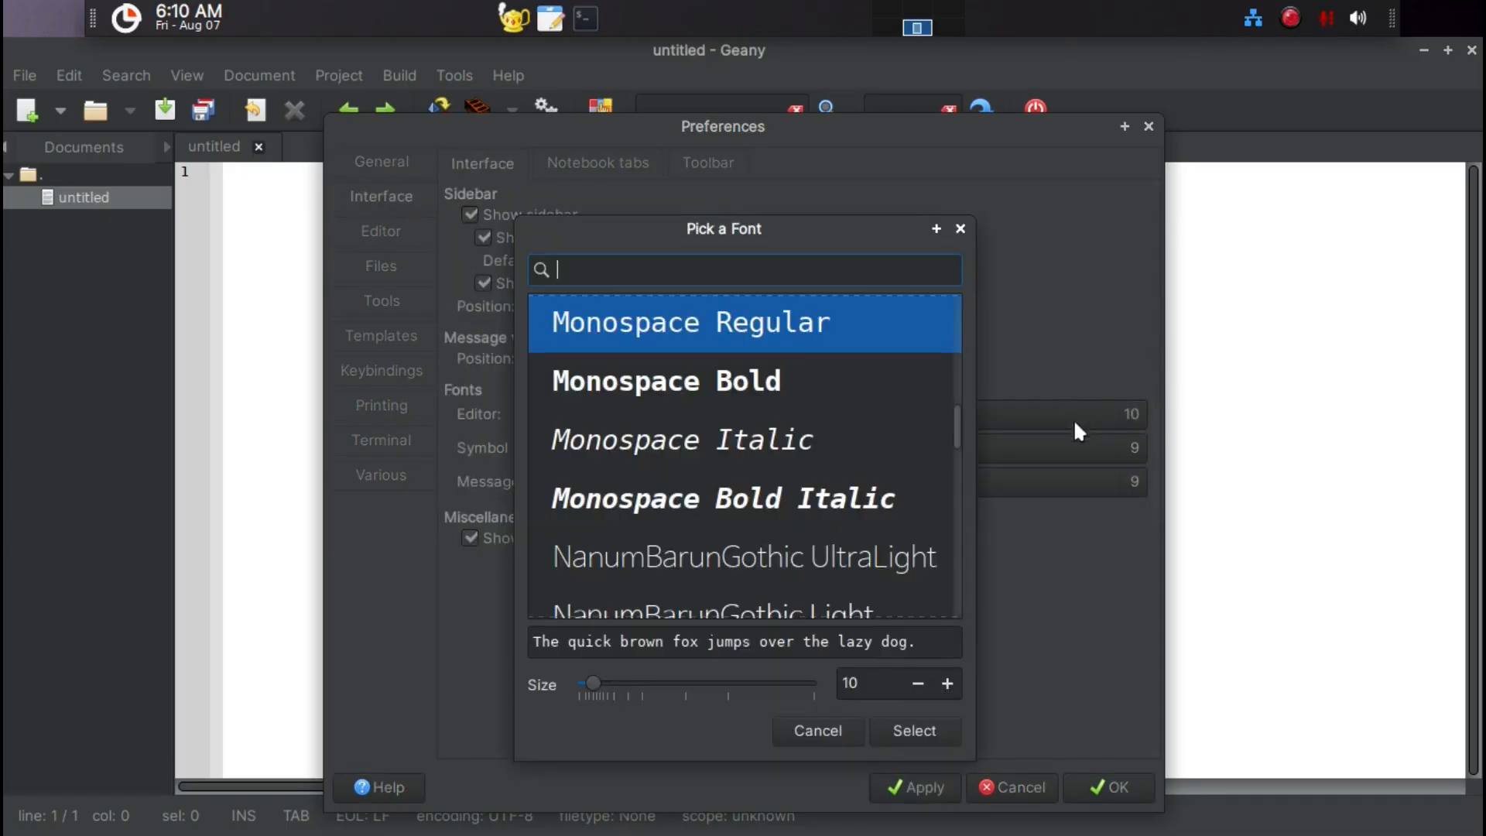
{"action": "left_click", "coordinate": [947, 684]}
{"action": "left_click", "coordinate": [947, 684]}
{"action": "left_click", "coordinate": [947, 684]}
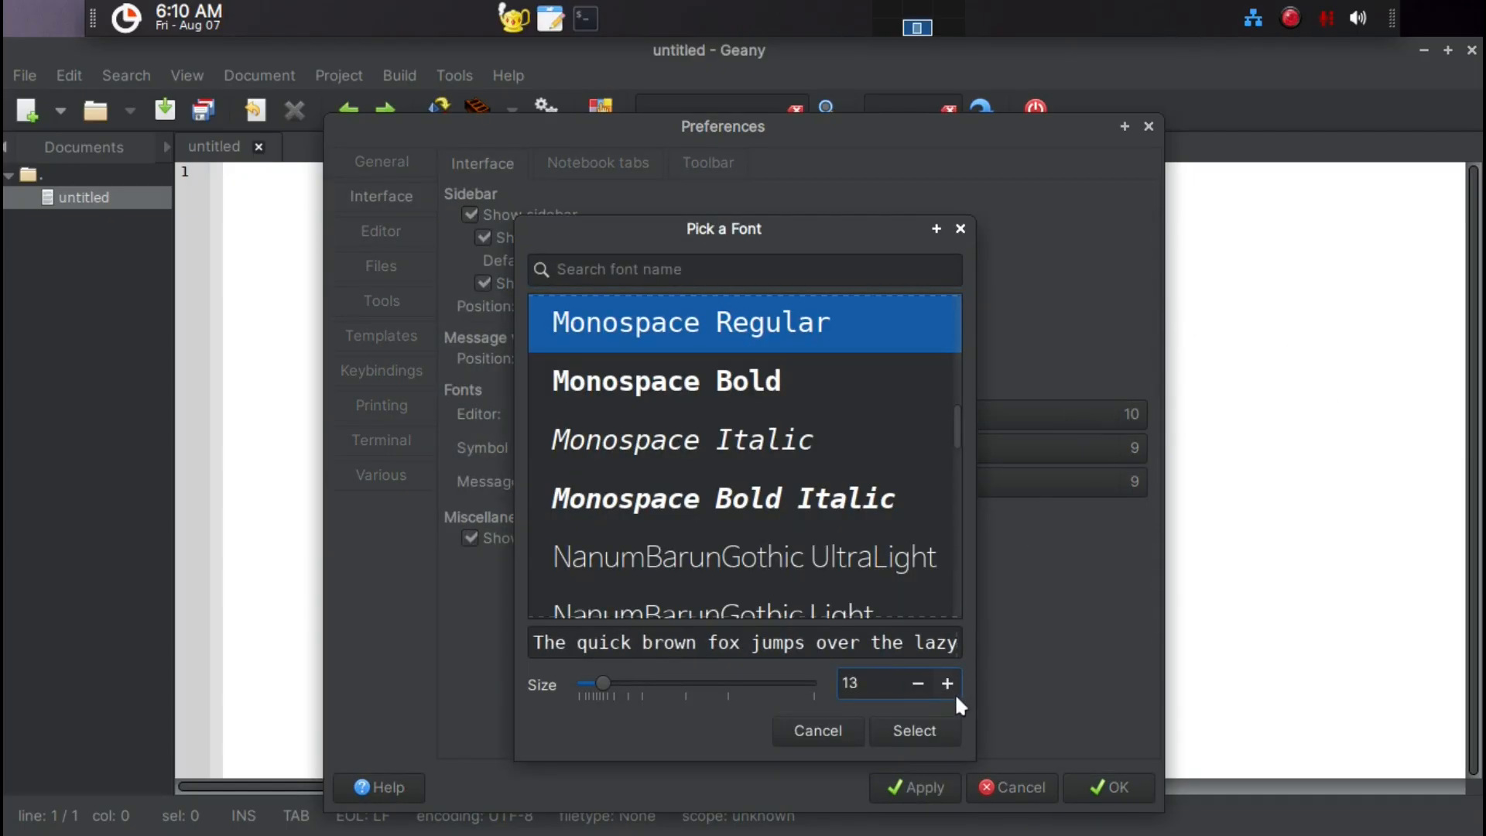
{"action": "left_click", "coordinate": [947, 684]}
{"action": "left_click", "coordinate": [947, 684]}
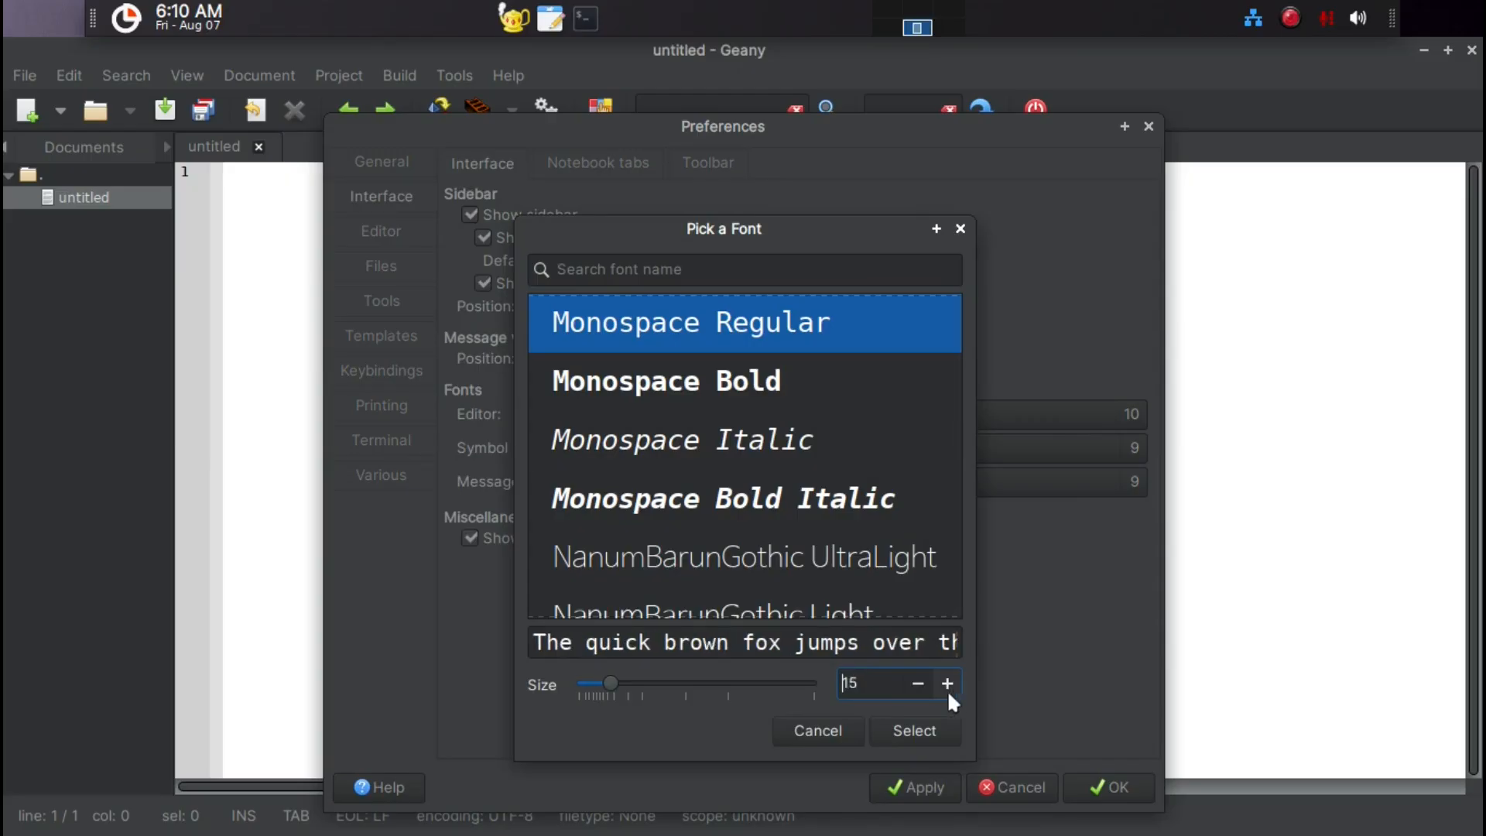
{"action": "left_click", "coordinate": [938, 731]}
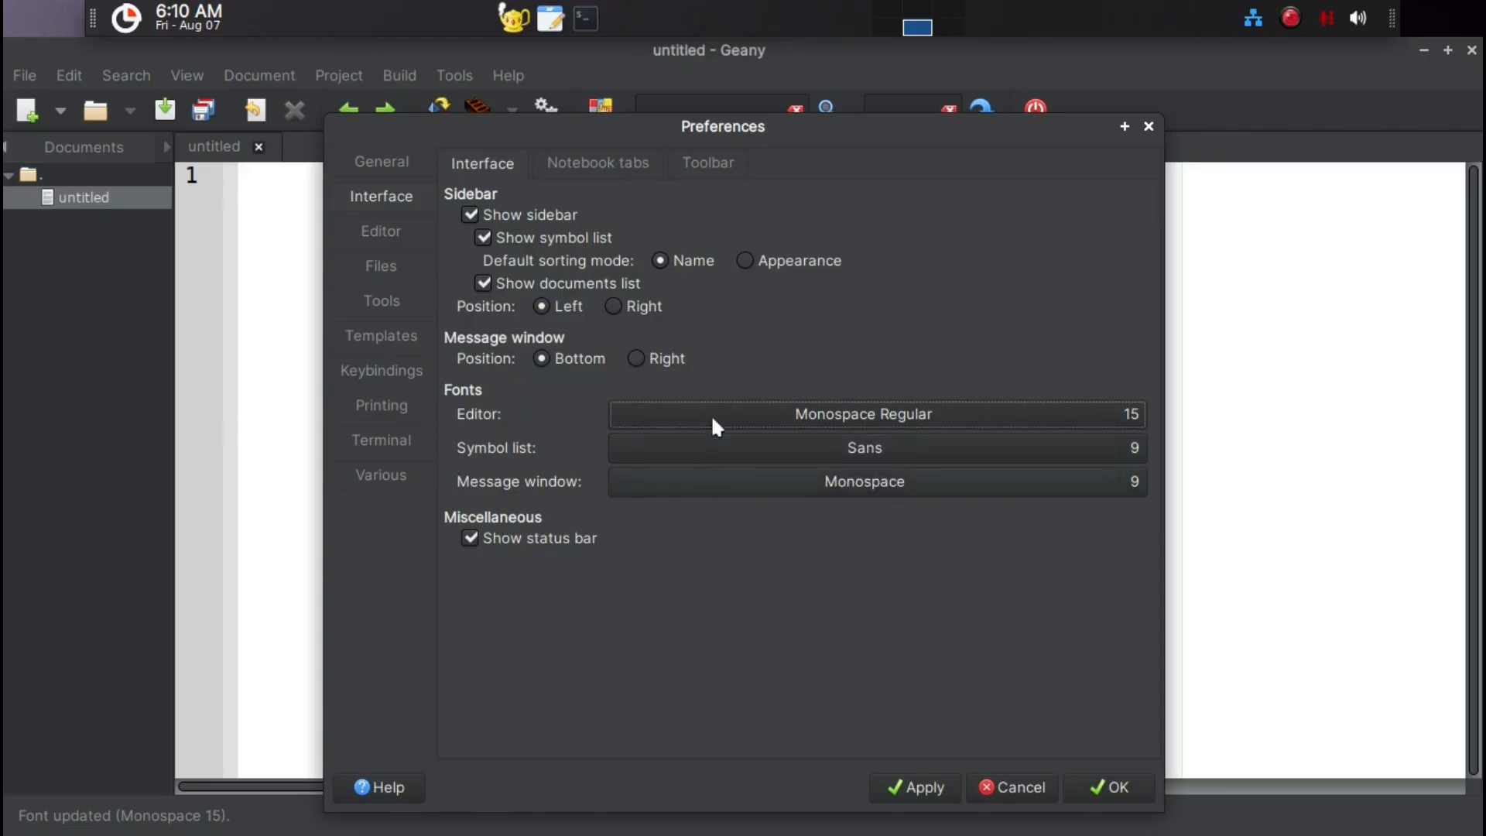
Set the symbol list font to Monospace Regular at size 15.
{"action": "left_click", "coordinate": [749, 447]}
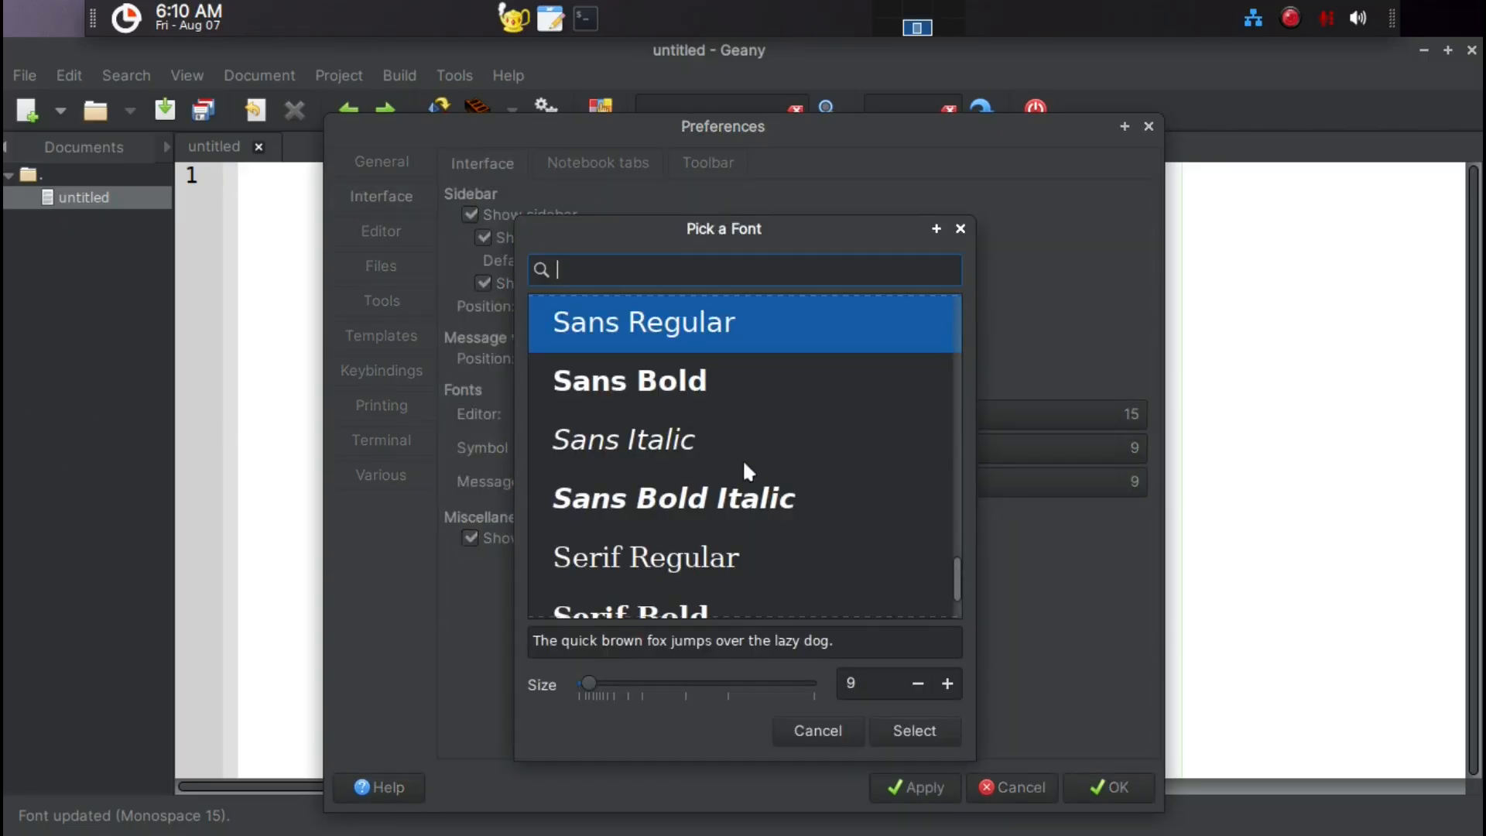
{"action": "type", "text": "mono"}
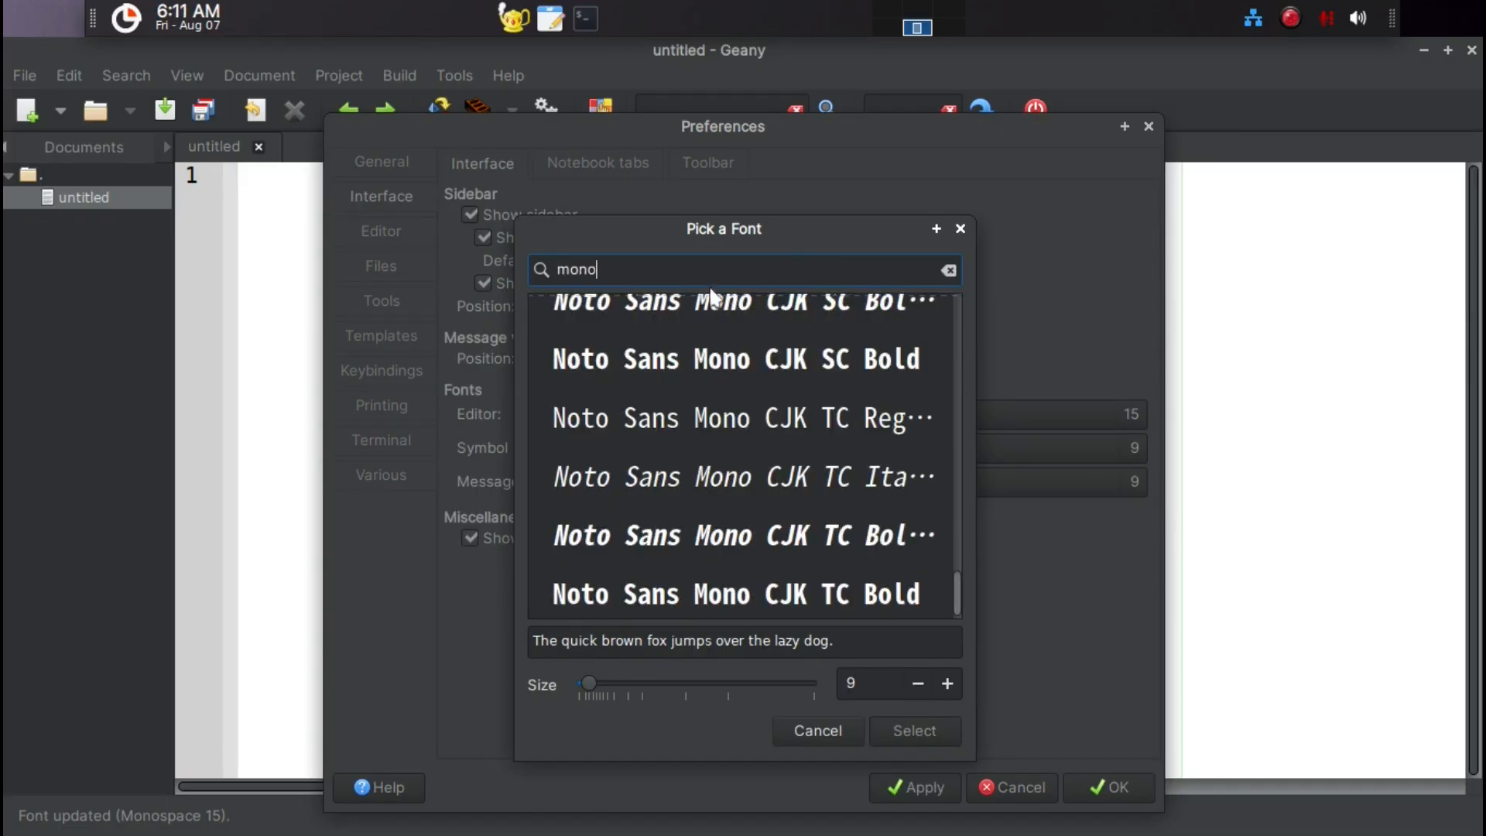
{"action": "left_click_drag", "start_coordinate": [710, 226], "coordinate": [560, 287]}
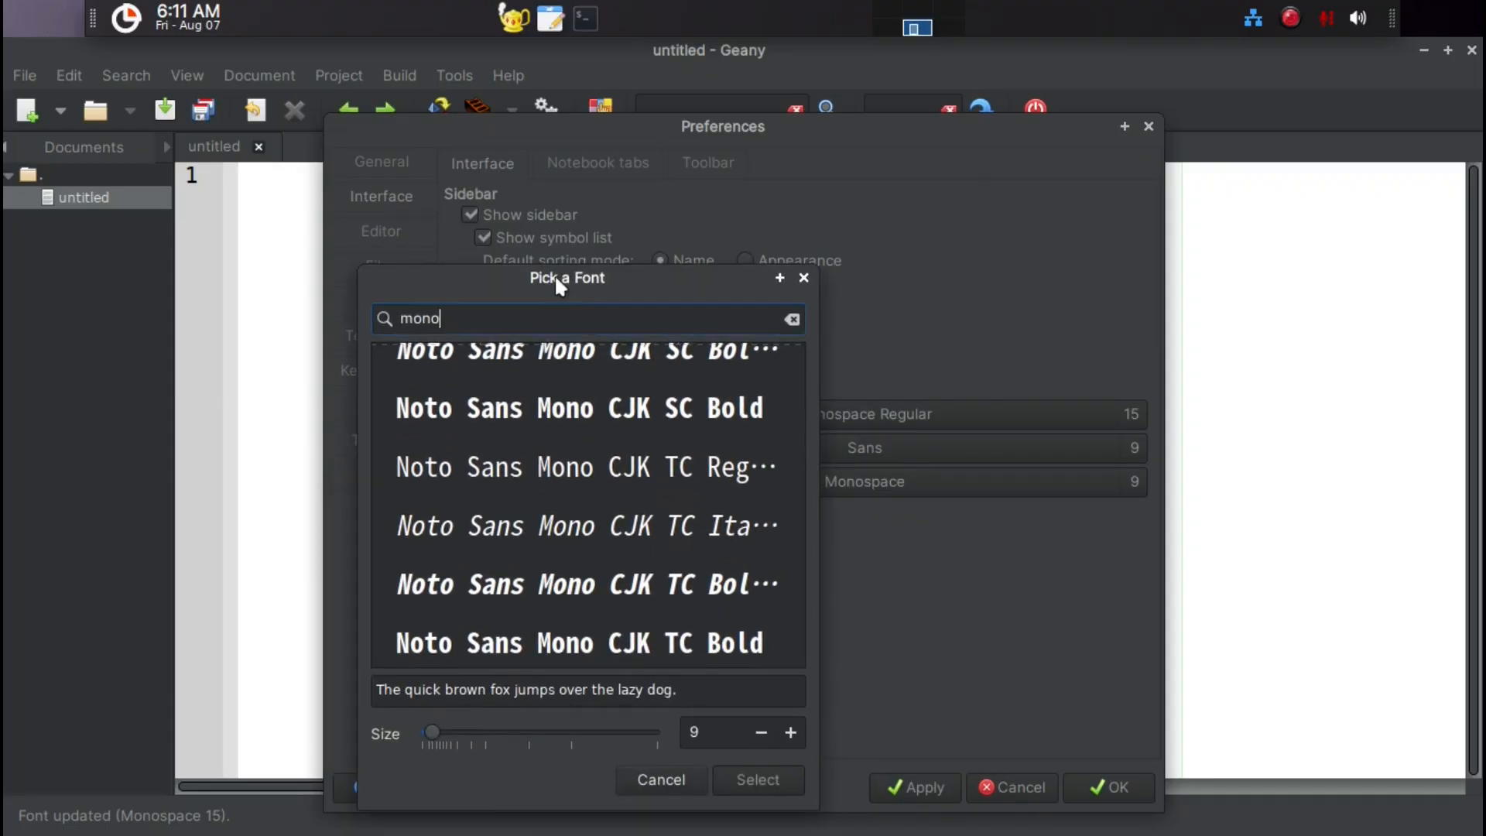
{"action": "type", "text": "spac"}
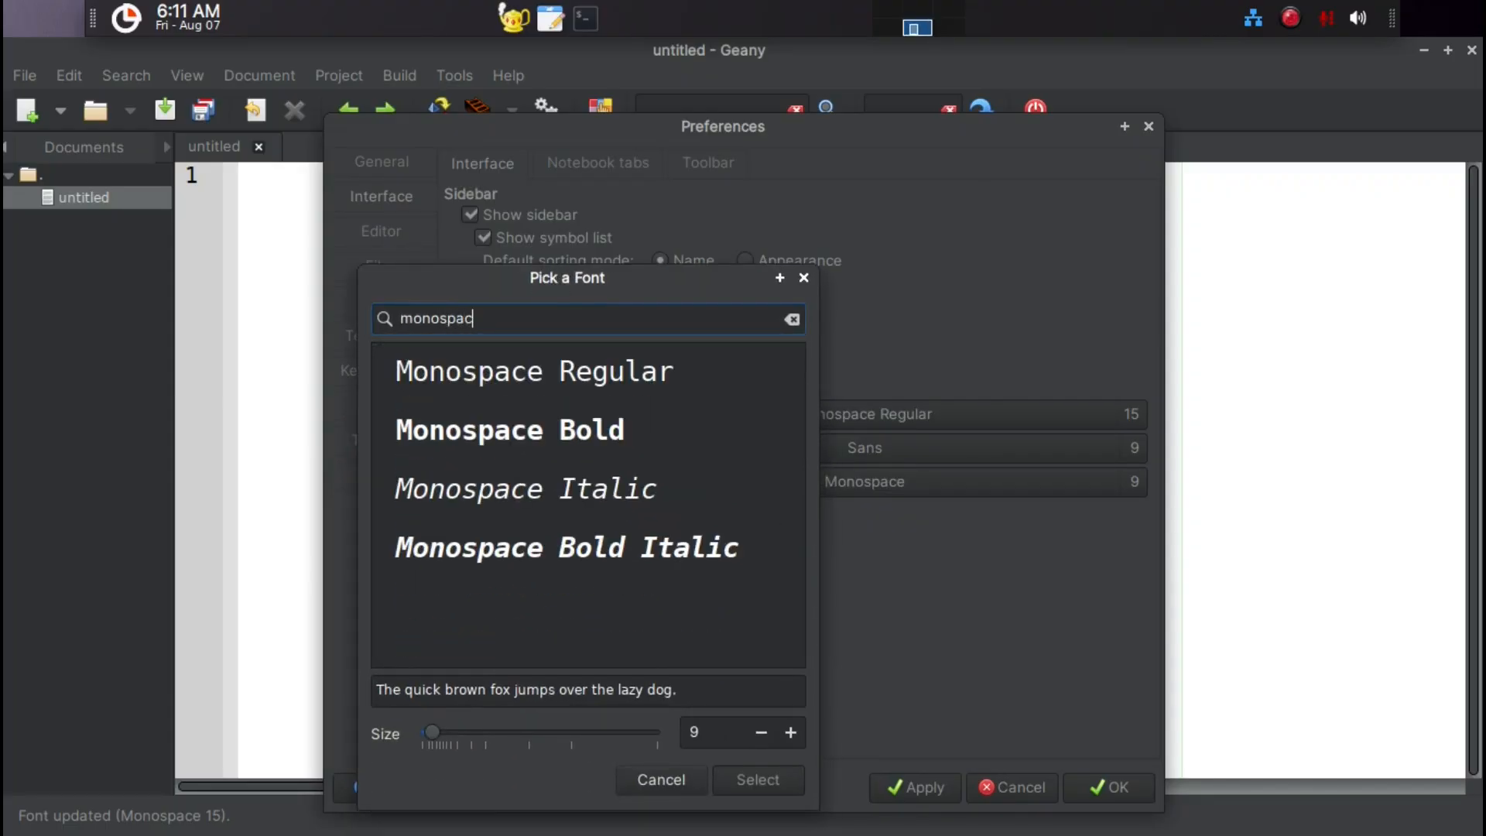
{"action": "left_click", "coordinate": [584, 376]}
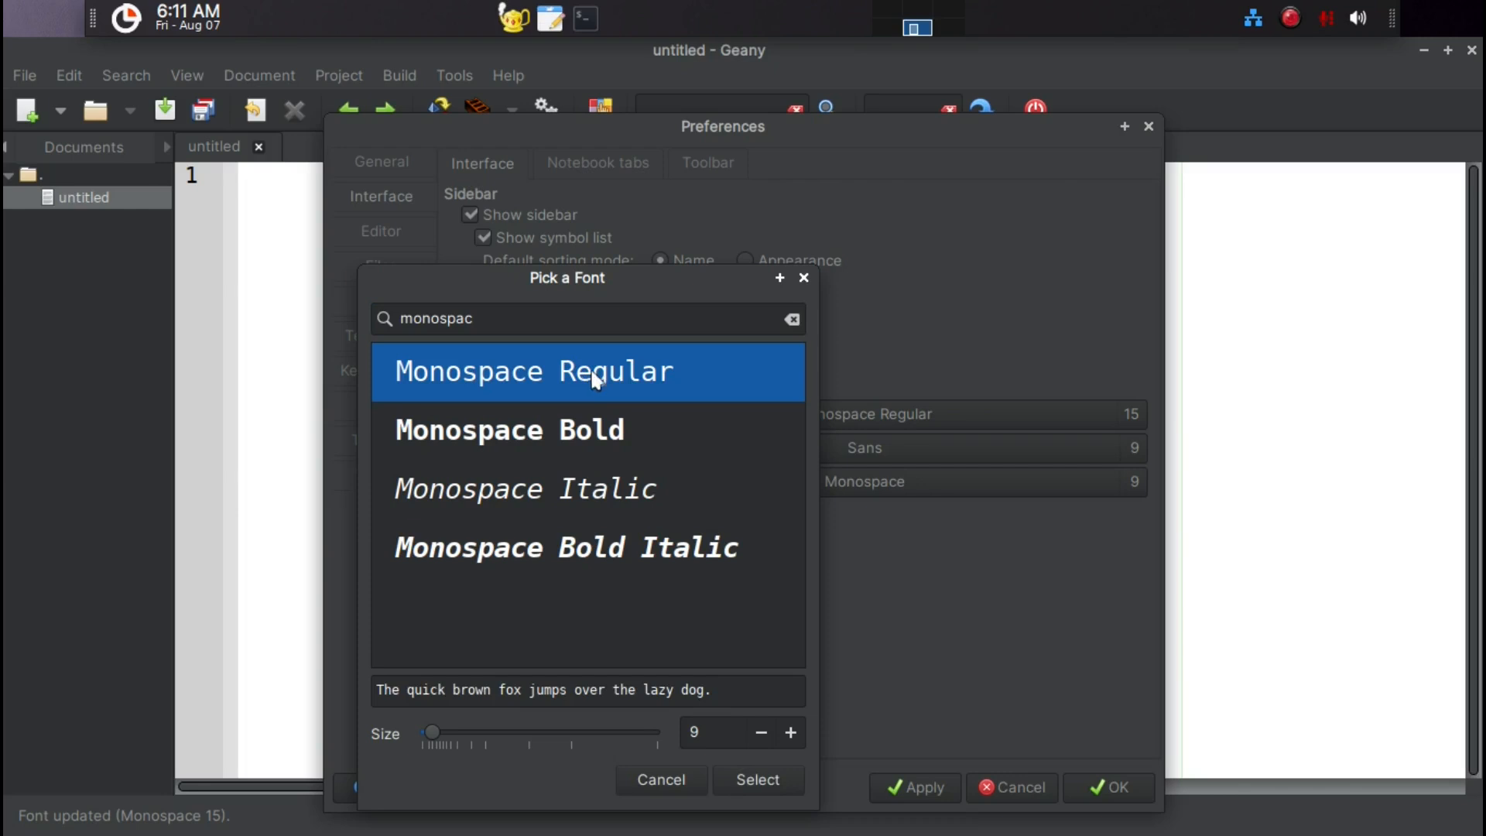
{"action": "left_click", "coordinate": [790, 732]}
{"action": "left_click", "coordinate": [790, 732]}
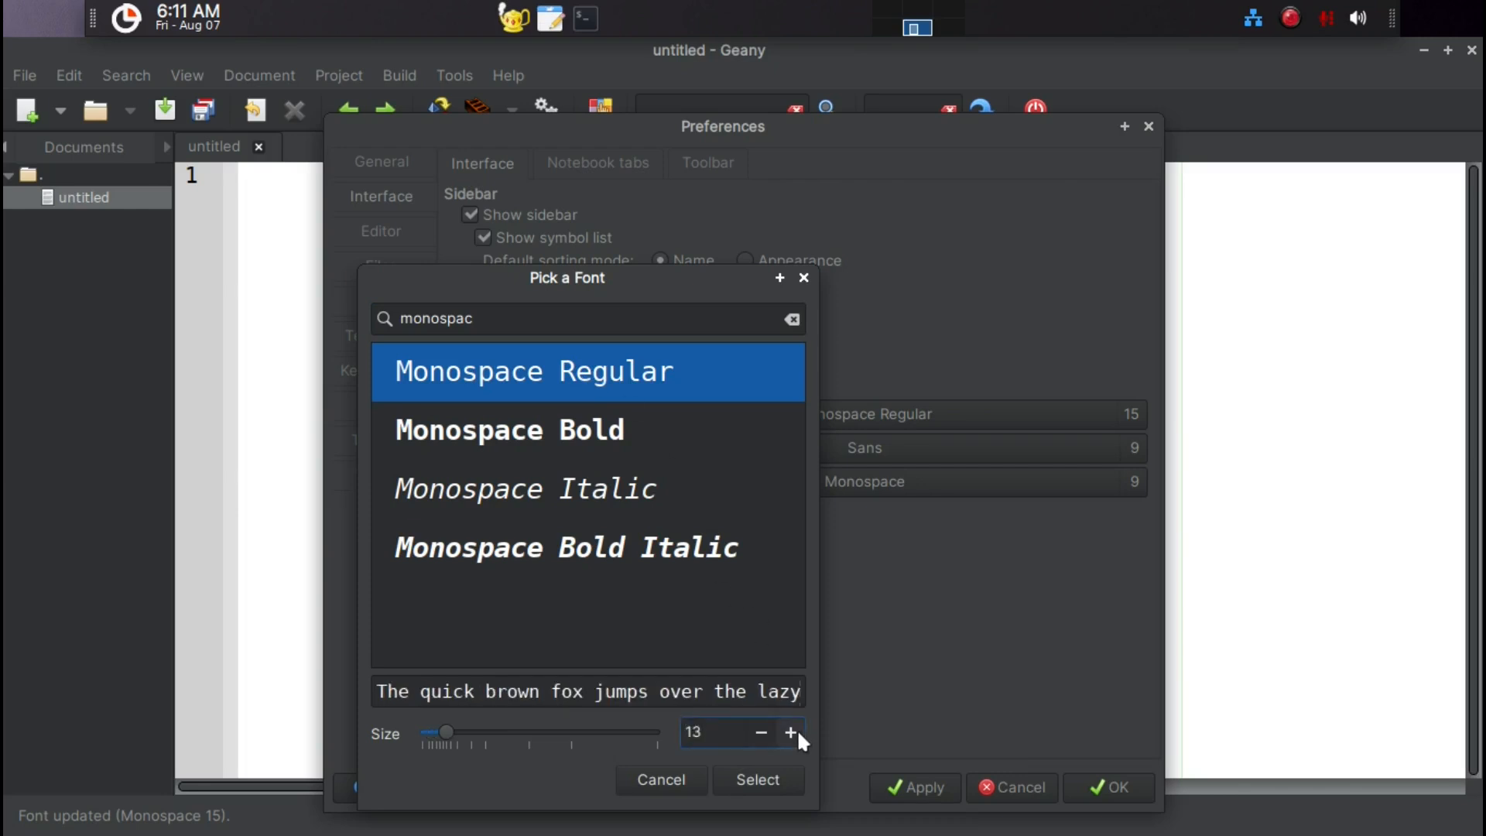
{"action": "left_click", "coordinate": [790, 732]}
{"action": "left_click", "coordinate": [790, 732]}
{"action": "left_click", "coordinate": [790, 732]}
{"action": "left_click", "coordinate": [790, 732]}
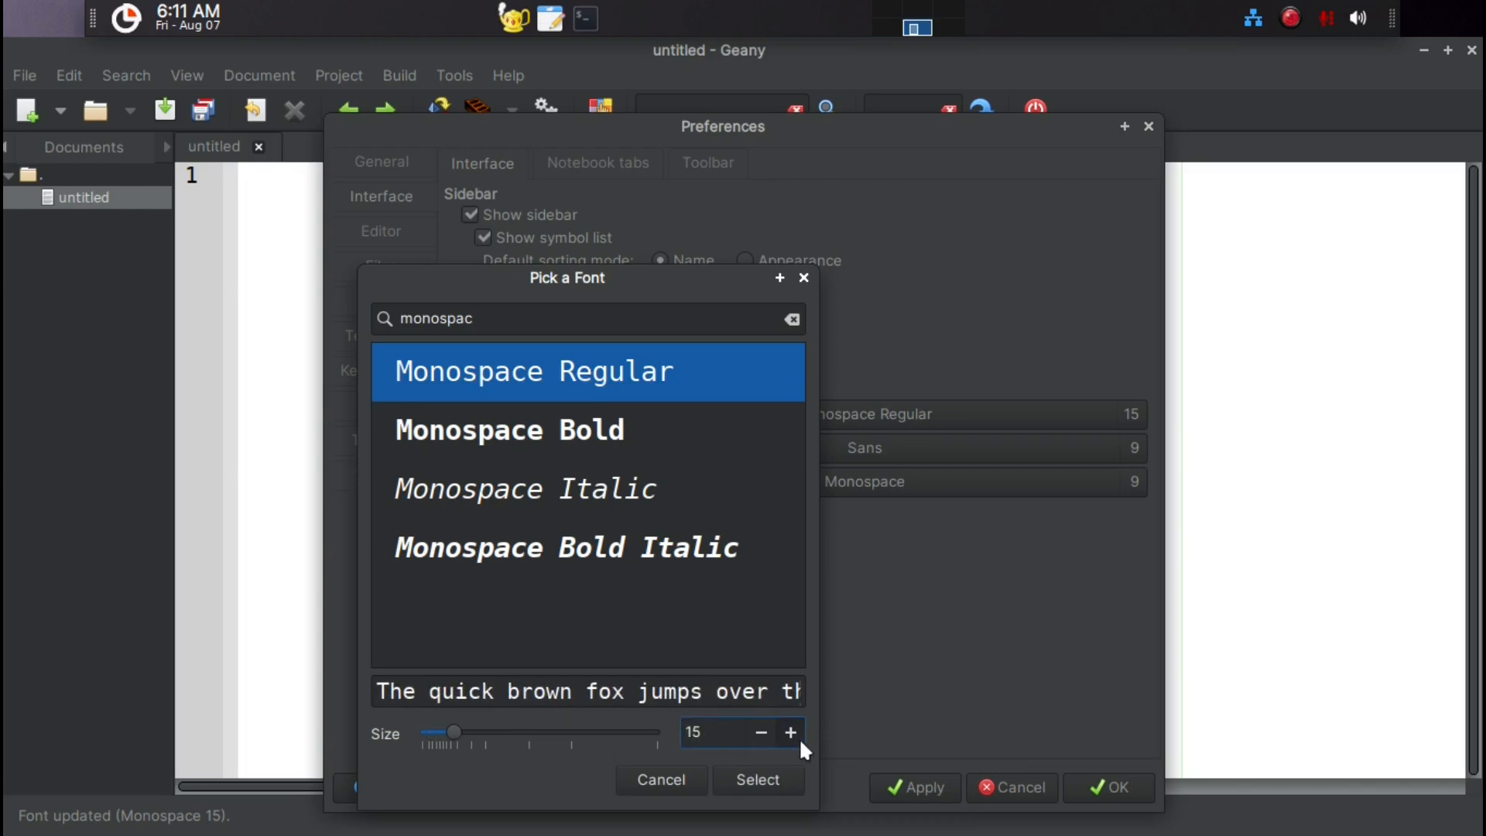
{"action": "left_click", "coordinate": [776, 782]}
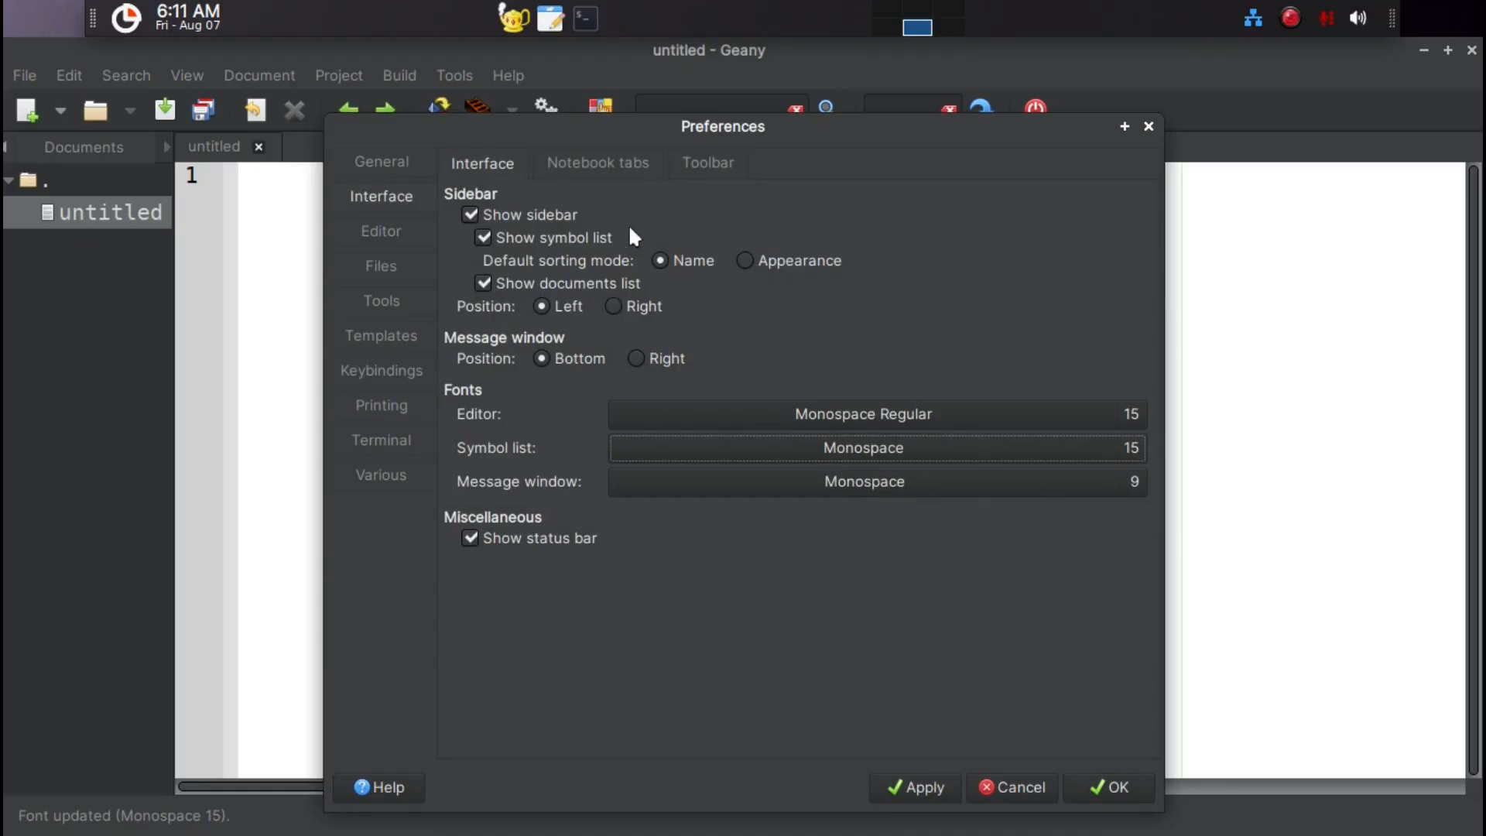
In the toolbar preferences, append the toolbar to the menu and set its icons to images only and small.
{"action": "left_click", "coordinate": [611, 157]}
{"action": "left_click", "coordinate": [707, 164]}
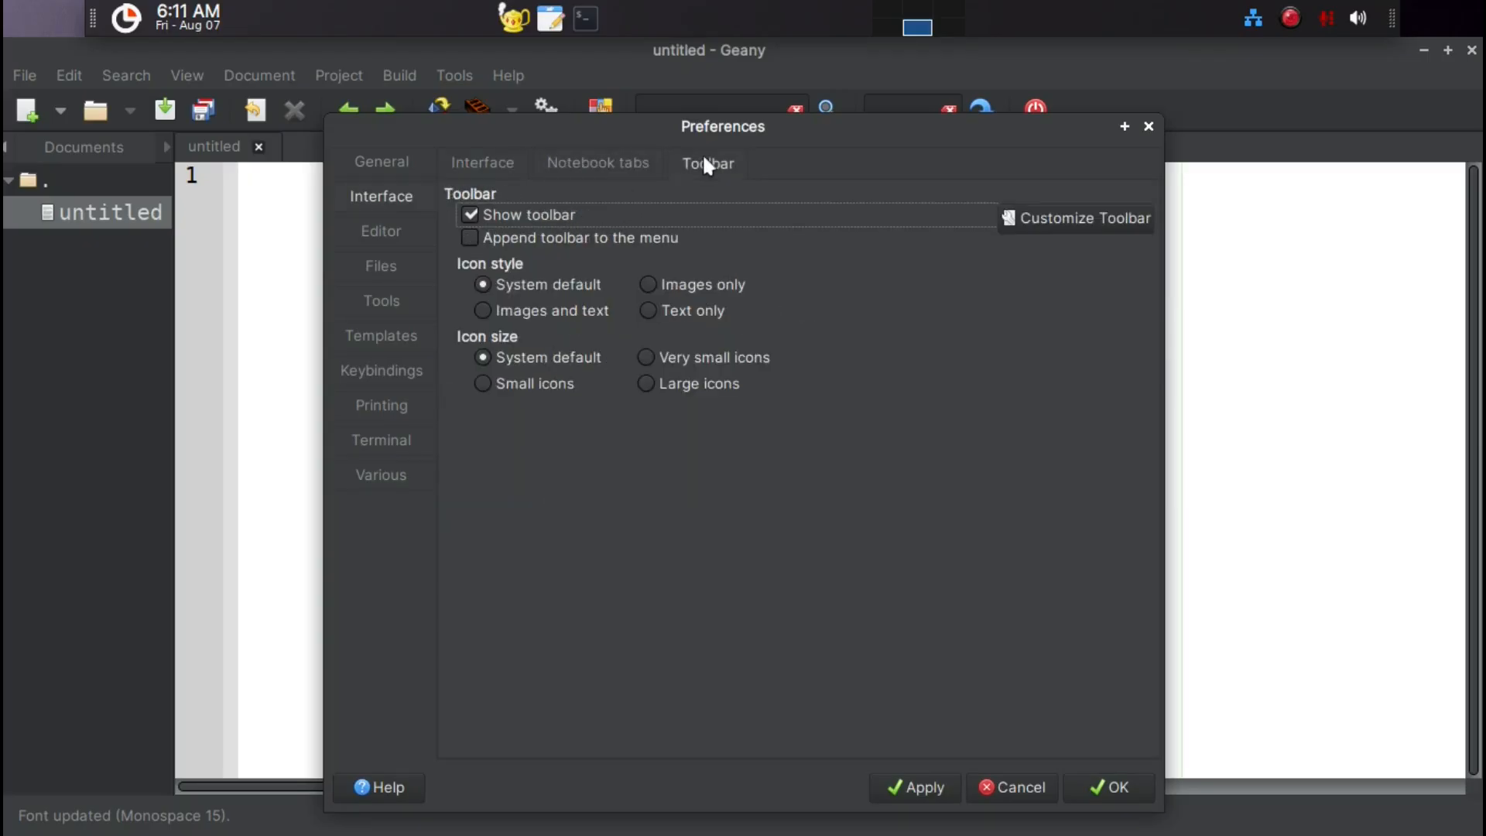
{"action": "left_click", "coordinate": [643, 240]}
{"action": "left_click", "coordinate": [677, 284]}
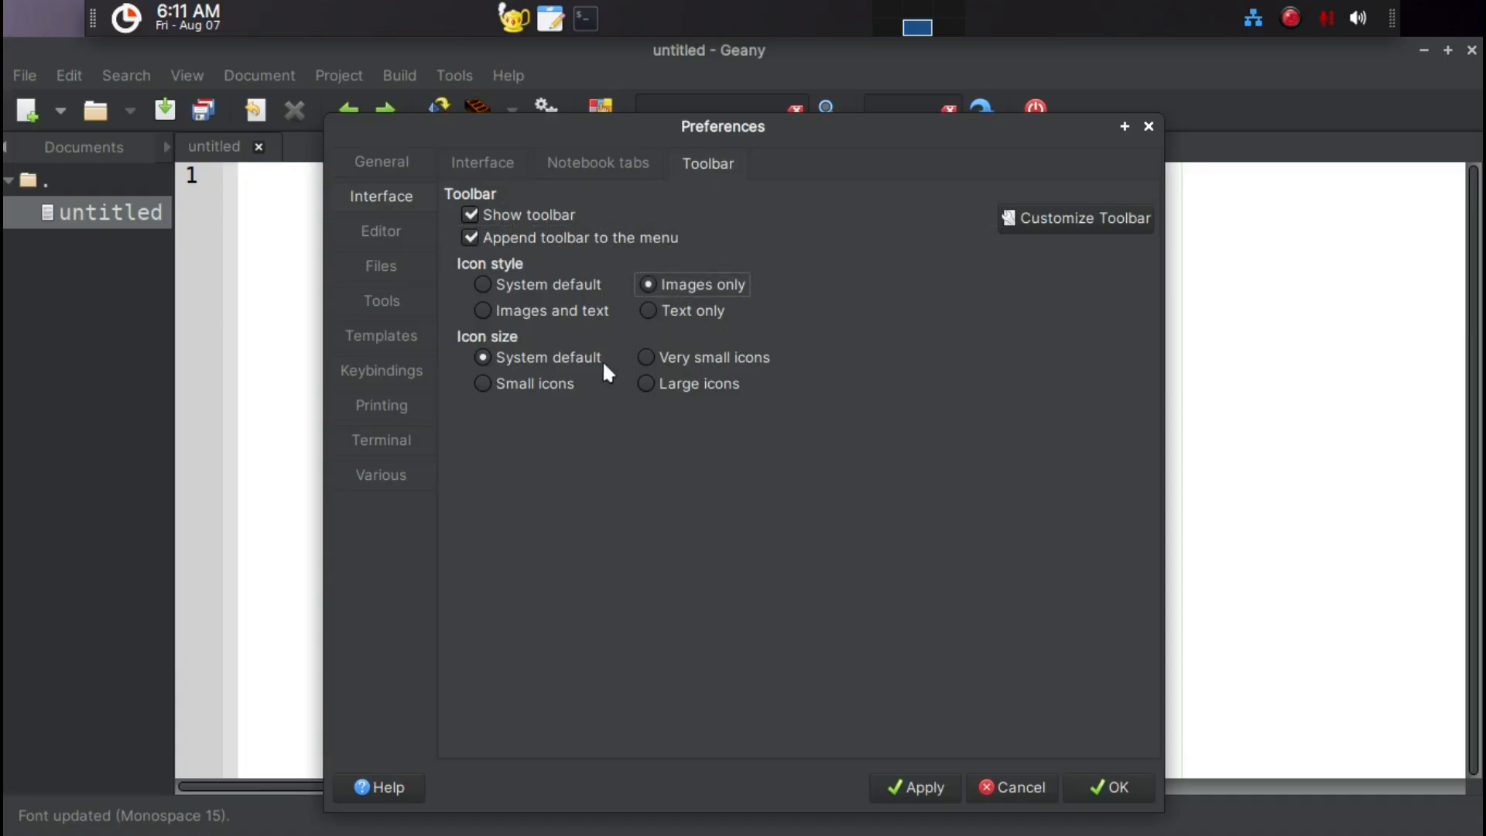
{"action": "left_click", "coordinate": [566, 380]}
Customize the toolbar by removing New, Open and Save from the displayed items.
{"action": "left_click", "coordinate": [1024, 212]}
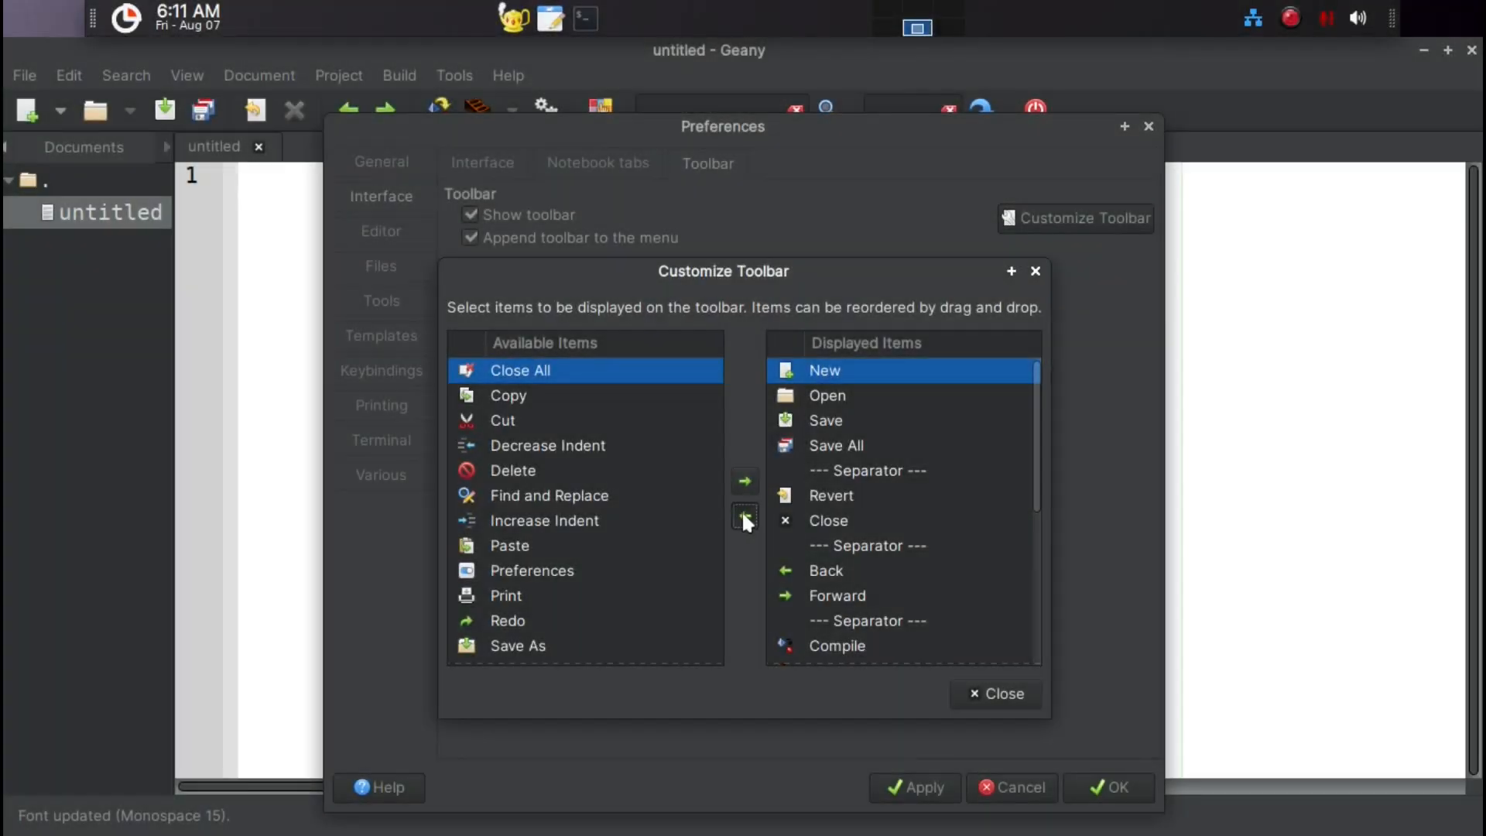
{"action": "left_click", "coordinate": [743, 513]}
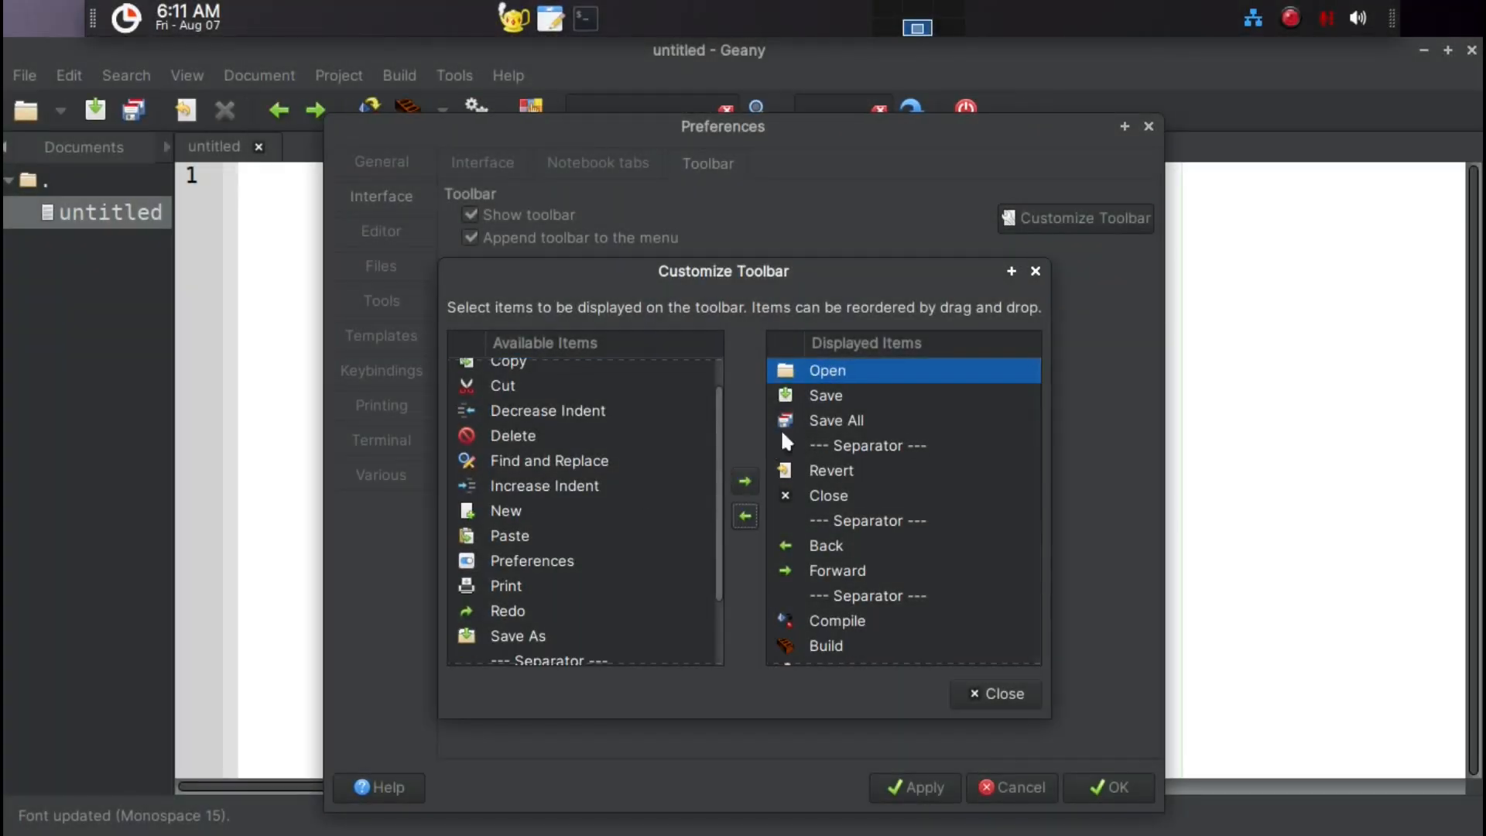
{"action": "left_click", "coordinate": [746, 510]}
{"action": "left_click", "coordinate": [746, 511]}
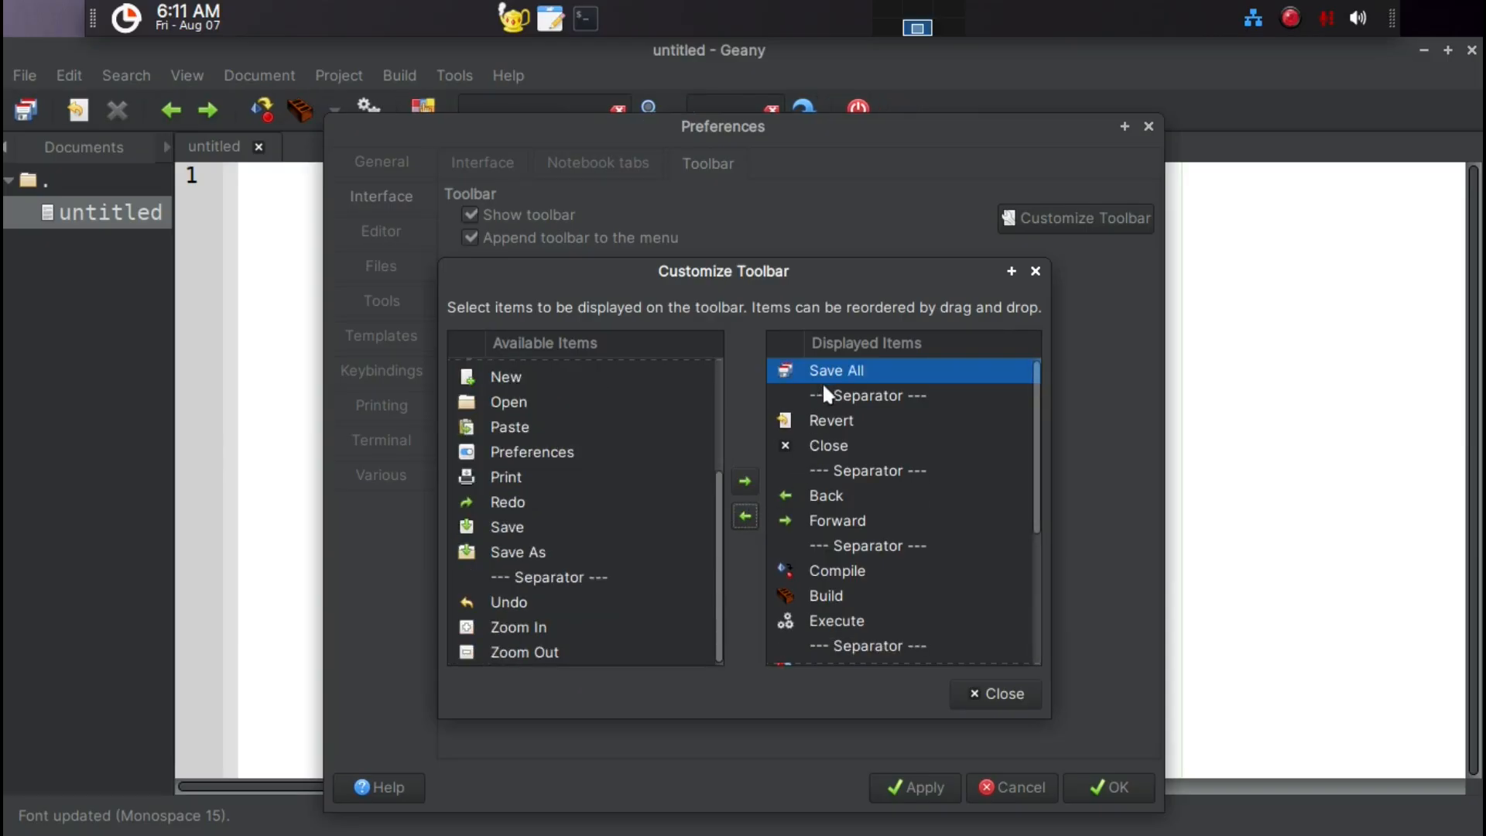
Remove Revert, Close, the separator after them and Back from the displayed toolbar items.
{"action": "left_click", "coordinate": [837, 427]}
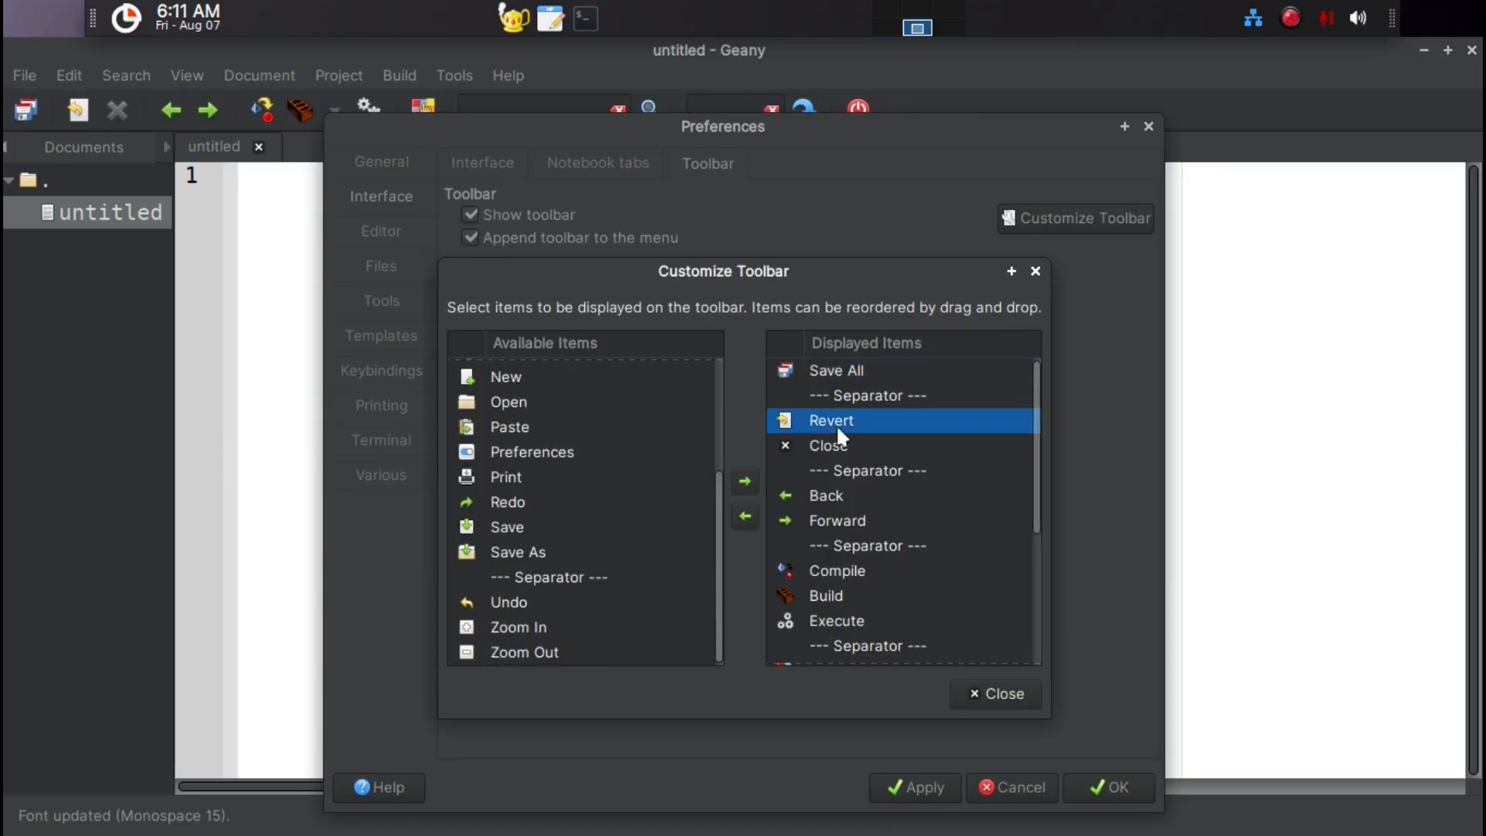
{"action": "left_click", "coordinate": [745, 511]}
{"action": "left_click", "coordinate": [745, 511]}
{"action": "left_click", "coordinate": [745, 512]}
{"action": "left_click", "coordinate": [746, 512]}
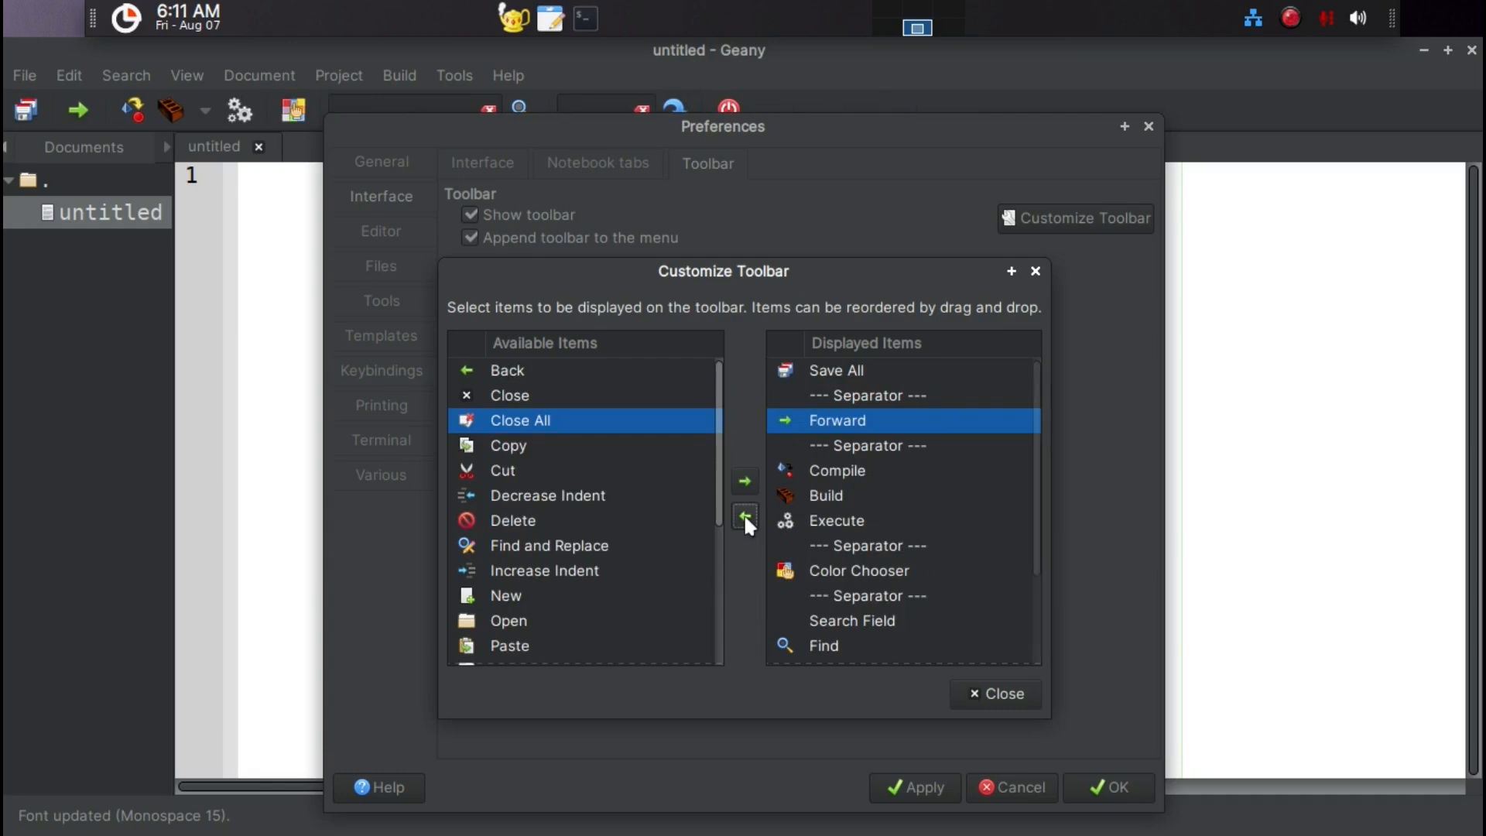
Remove Forward, Compile, Build, Execute and the separators between Forward and Color Chooser from the displayed toolbar items.
{"action": "left_click", "coordinate": [744, 514]}
{"action": "left_click", "coordinate": [745, 513]}
{"action": "left_click", "coordinate": [745, 514]}
{"action": "left_click", "coordinate": [745, 510]}
{"action": "left_click", "coordinate": [746, 507]}
{"action": "left_click", "coordinate": [747, 507]}
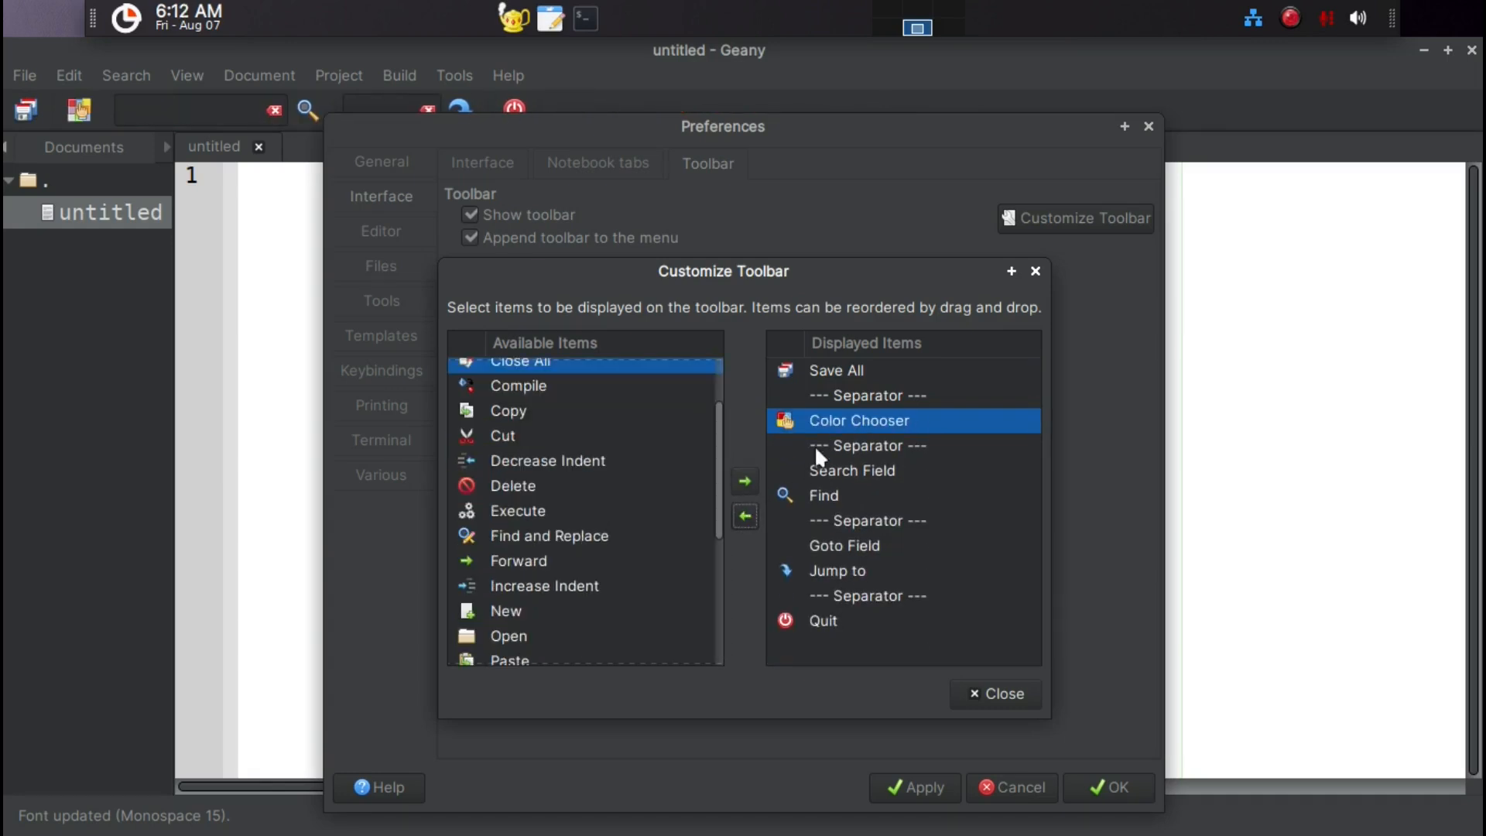
Remove everything below Color Chooser from the displayed toolbar items, including Search Field, Find, Goto Field, Jump to, Quit and the separators, and finish customizing.
{"action": "left_click", "coordinate": [842, 447]}
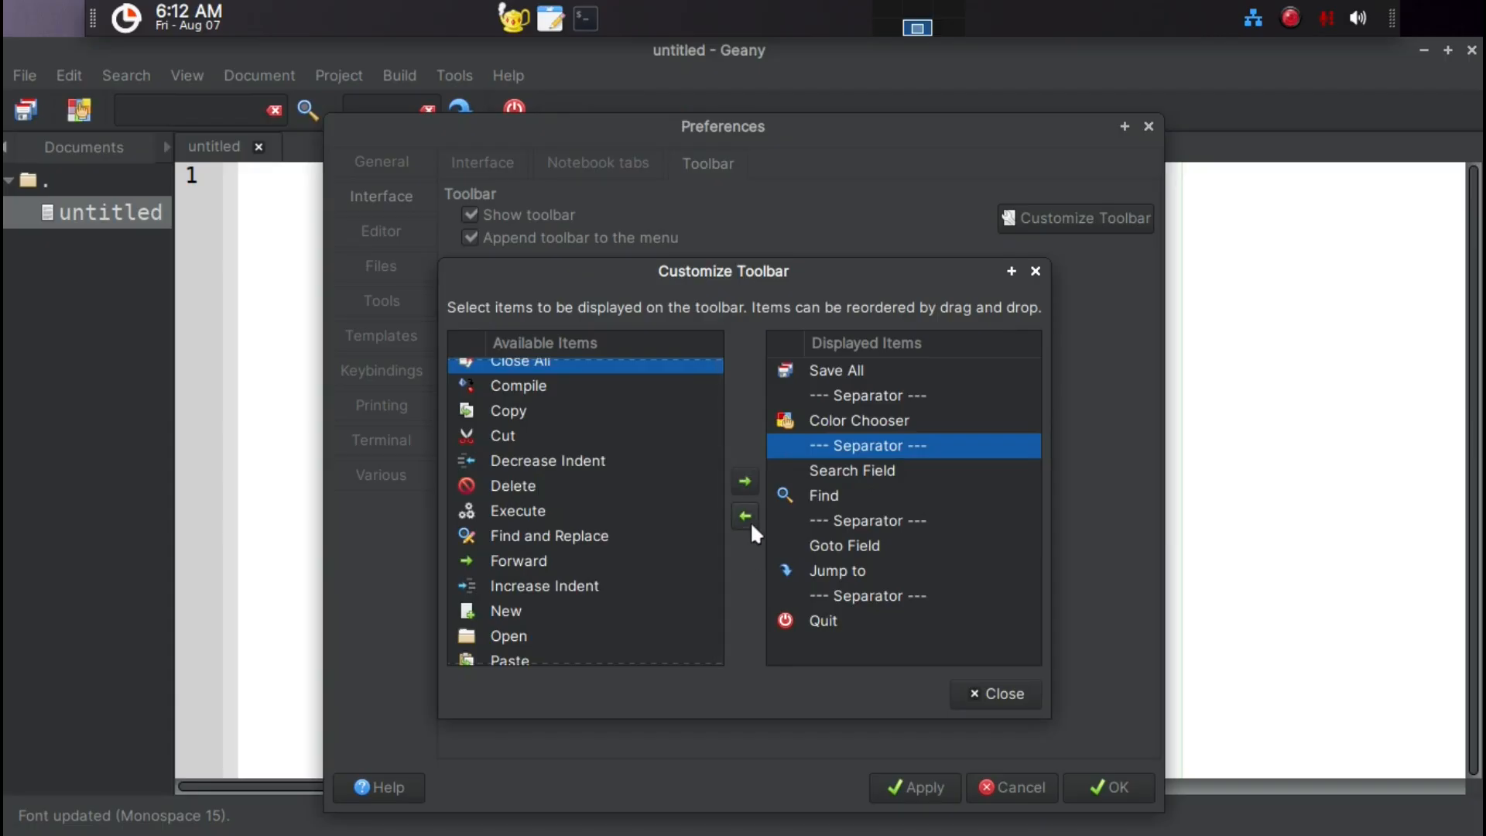
{"action": "left_click", "coordinate": [749, 521]}
{"action": "left_click", "coordinate": [749, 520]}
{"action": "left_click", "coordinate": [743, 512]}
{"action": "left_click", "coordinate": [741, 509]}
{"action": "left_click", "coordinate": [746, 516]}
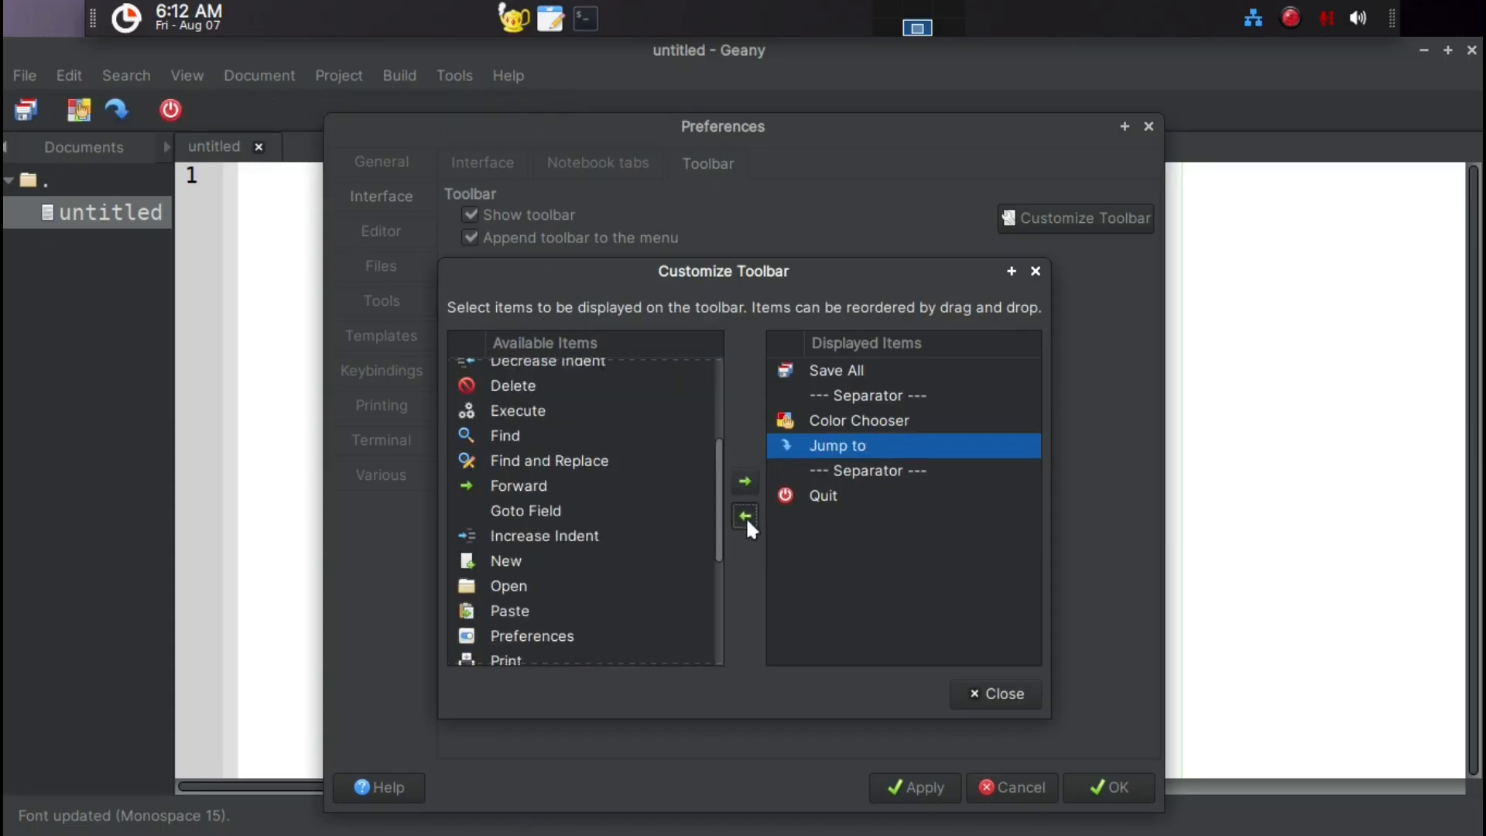
{"action": "left_click", "coordinate": [745, 516]}
{"action": "left_click", "coordinate": [745, 516]}
{"action": "left_click", "coordinate": [745, 517]}
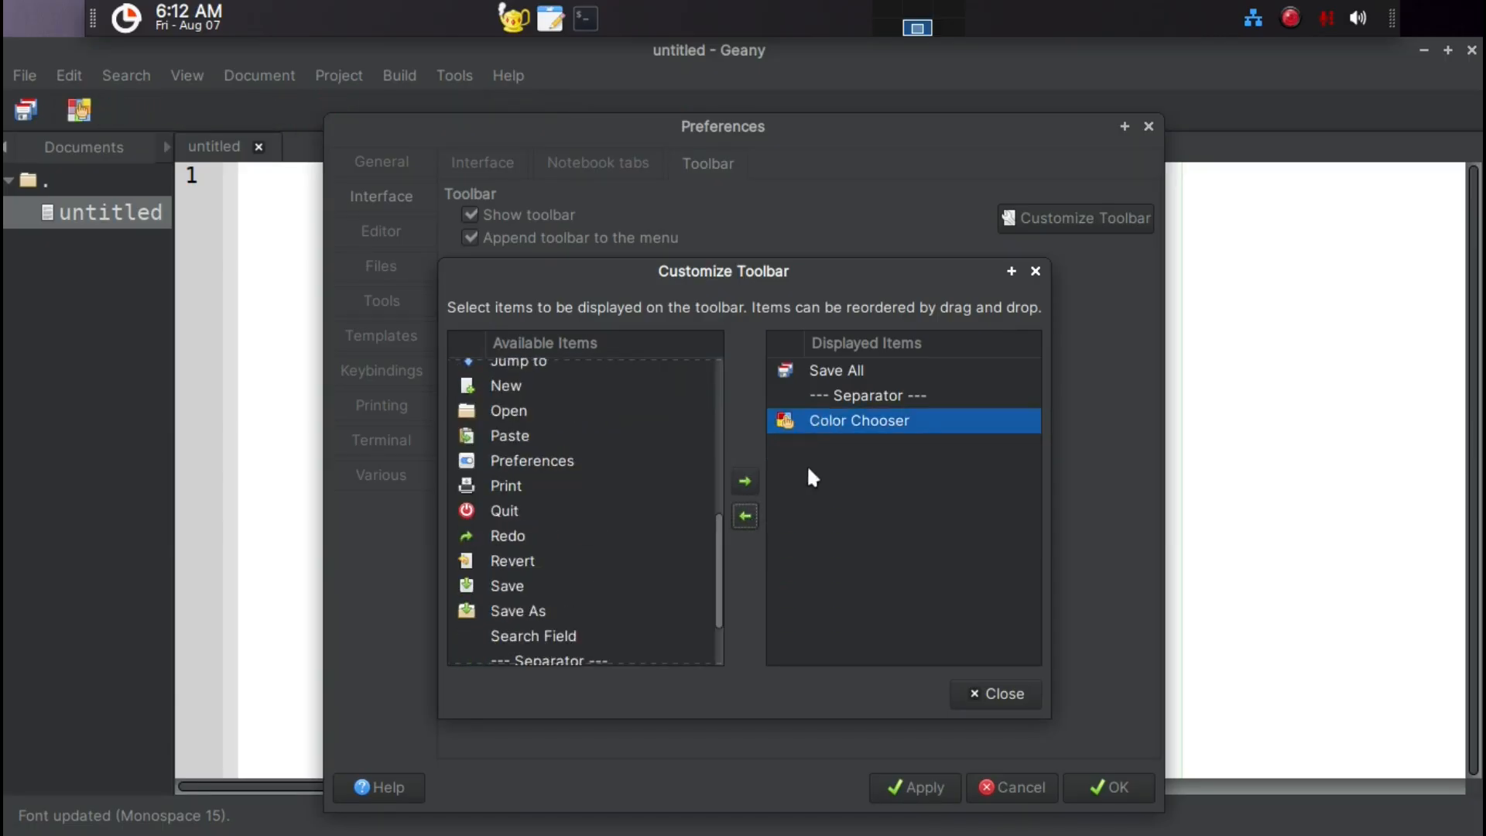
{"action": "left_click", "coordinate": [978, 679]}
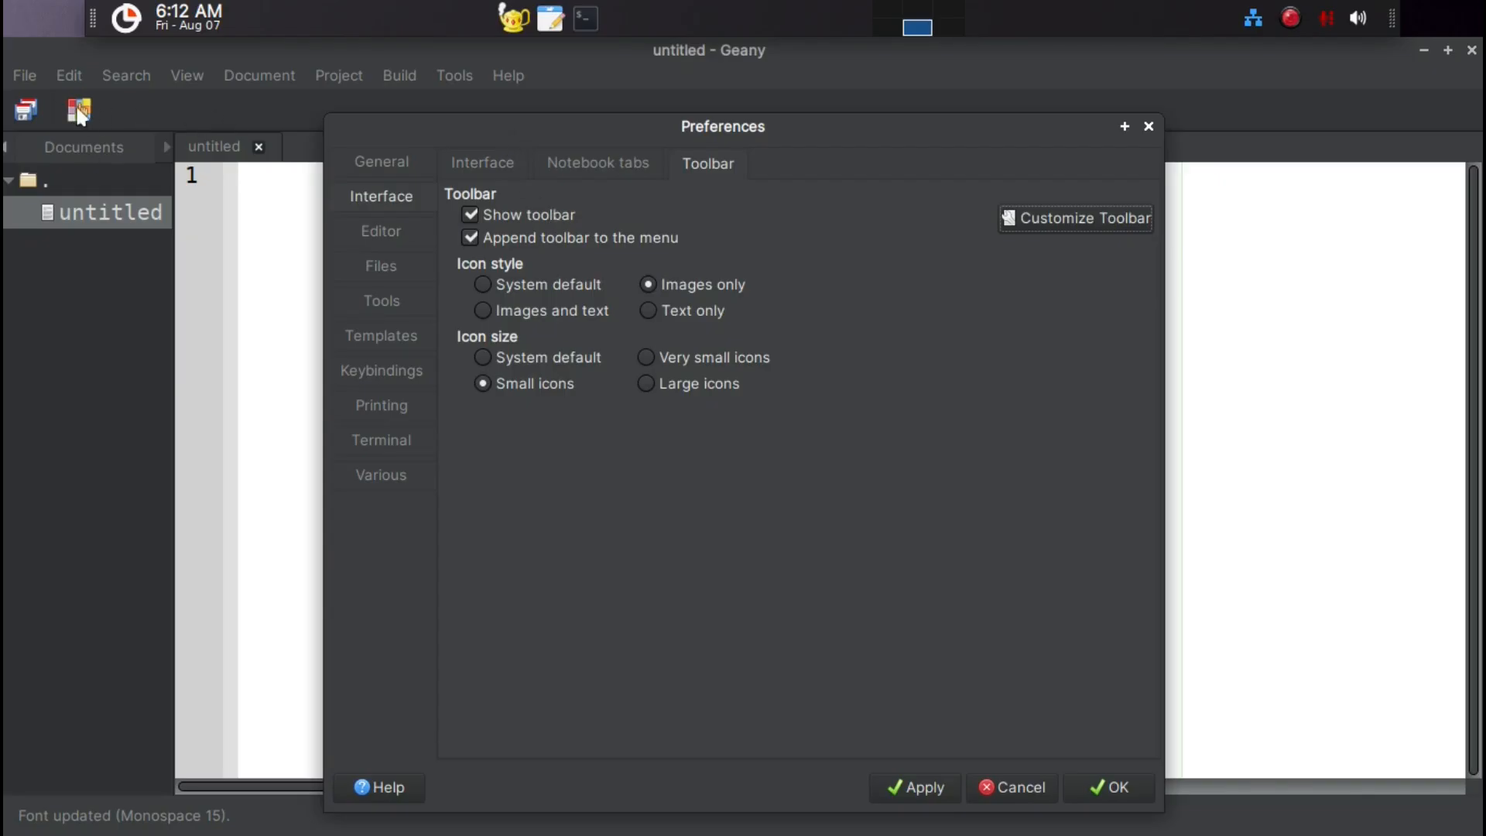
In the editor preferences, enable line wrapping and invert the syntax highlighting colors.
{"action": "left_click_drag", "start_coordinate": [499, 119], "coordinate": [744, 111]}
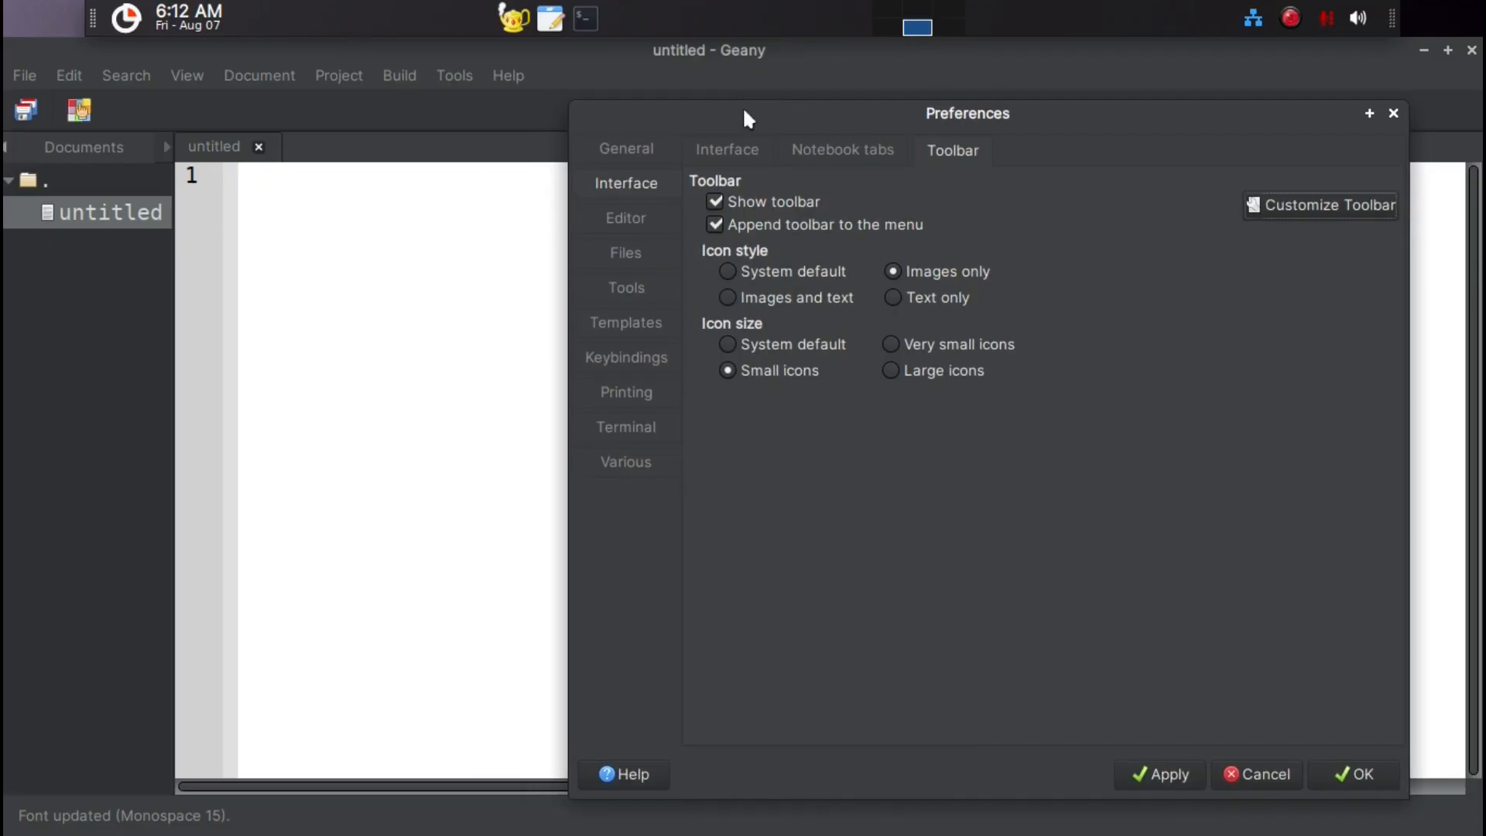
{"action": "left_click", "coordinate": [638, 218]}
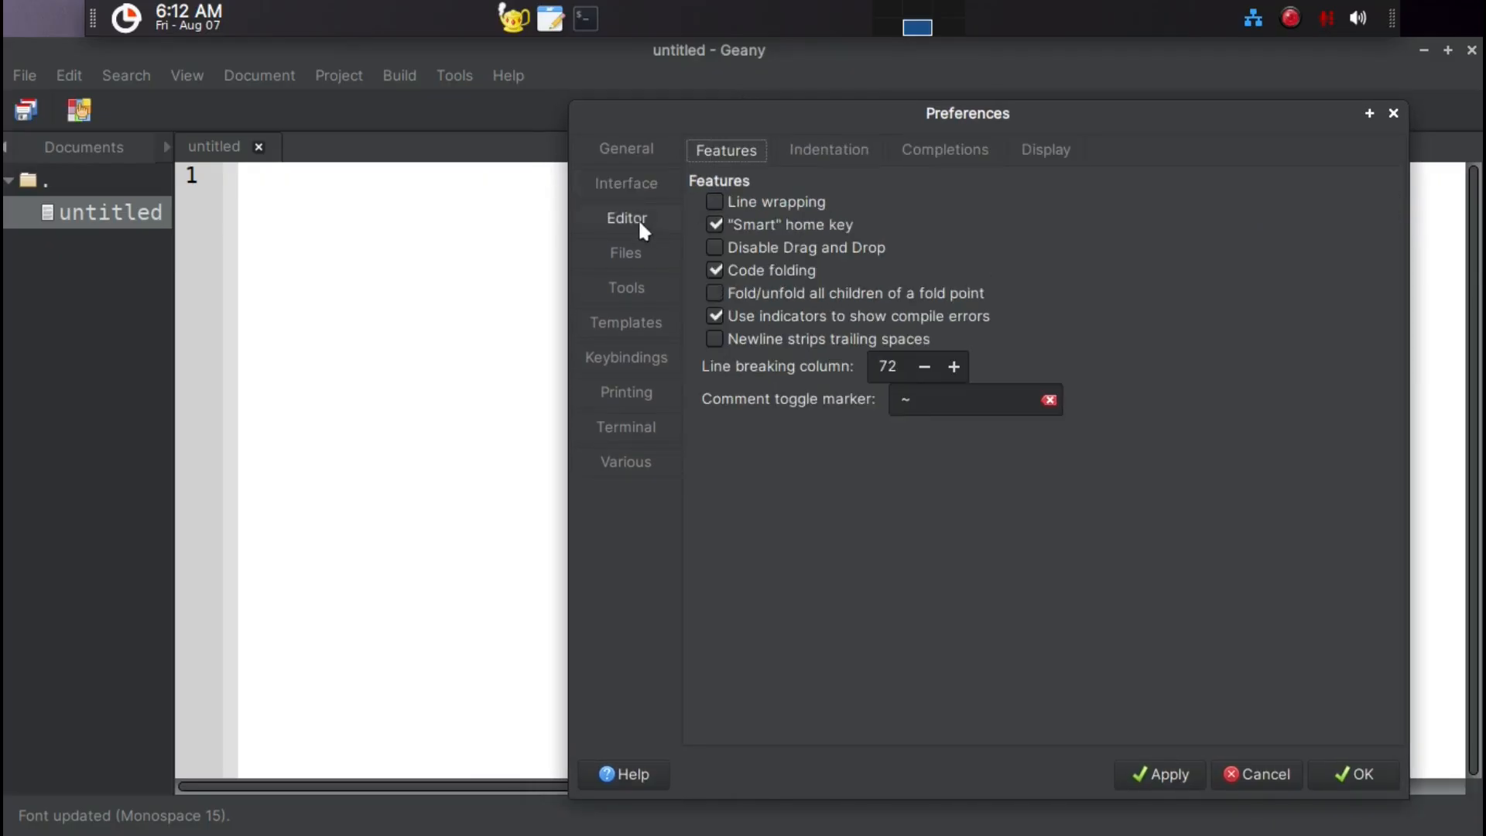
{"action": "left_click", "coordinate": [718, 199]}
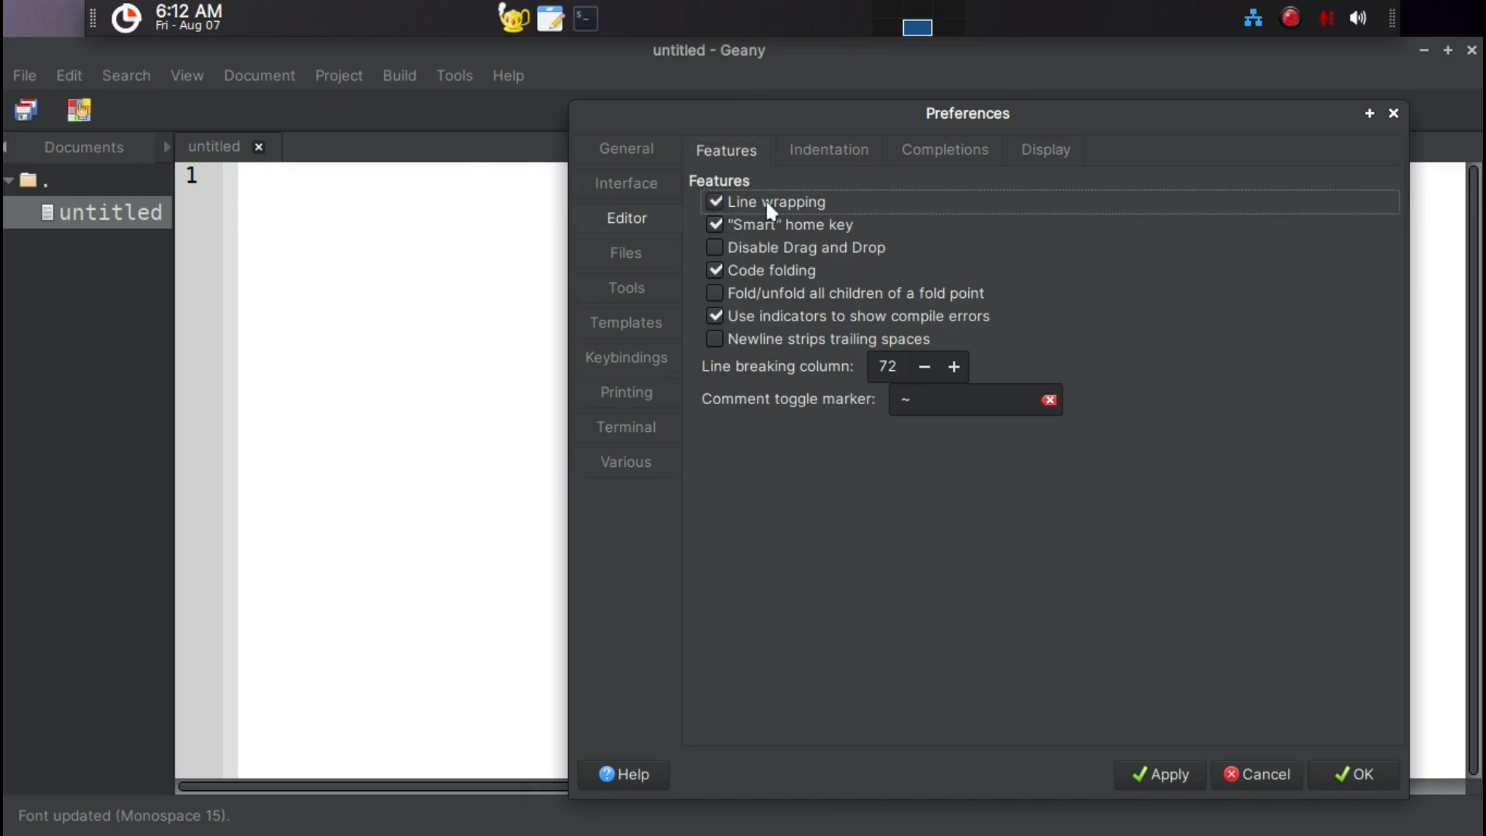
{"action": "left_click", "coordinate": [1022, 149]}
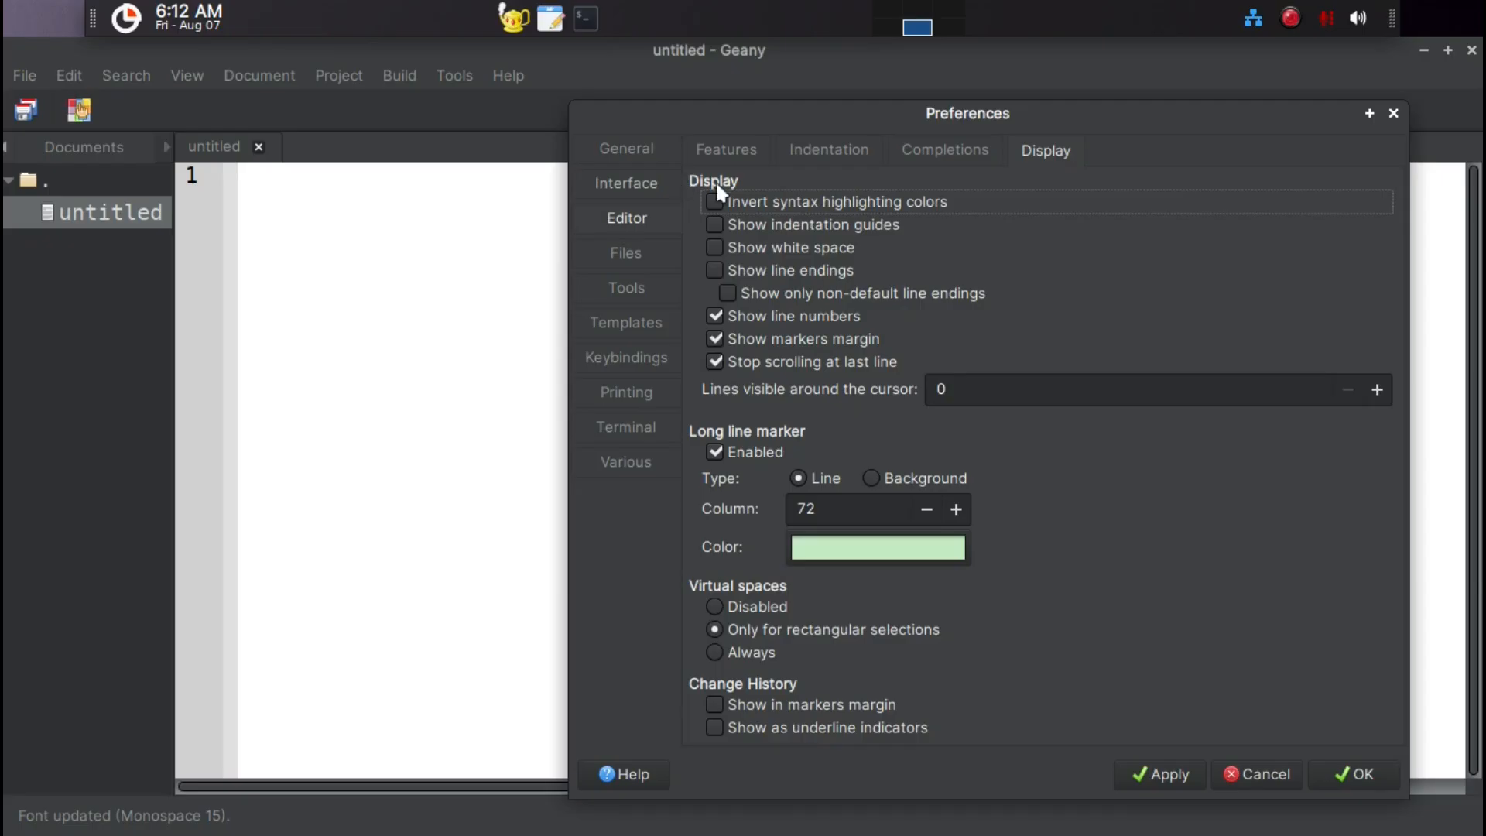
{"action": "left_click", "coordinate": [717, 200]}
In the keybindings preferences, assign Ctrl+S to the Save all action, overriding its use for Save.
{"action": "left_click", "coordinate": [638, 250]}
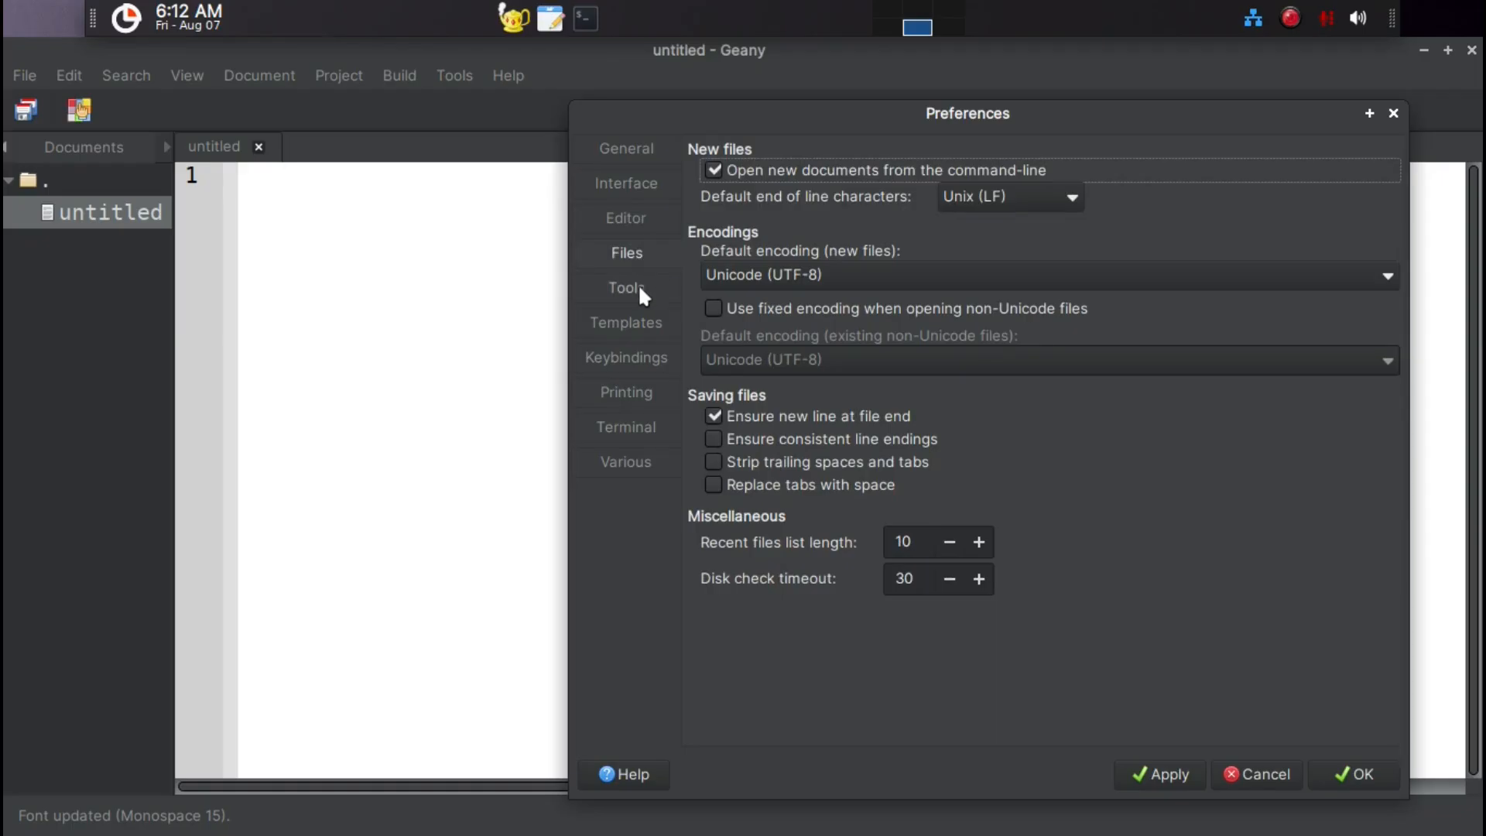
{"action": "left_click", "coordinate": [638, 283]}
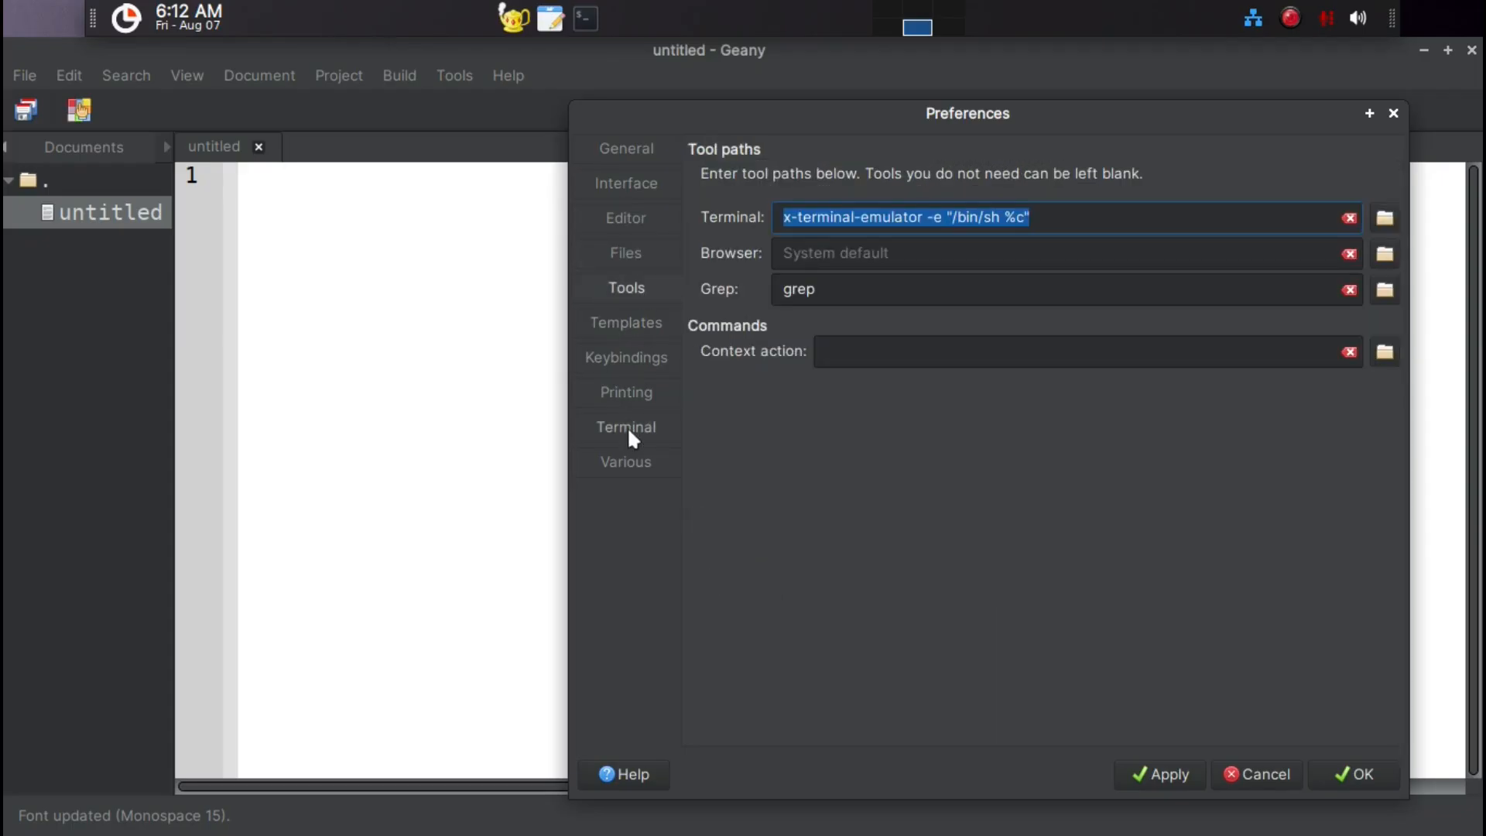
{"action": "left_click", "coordinate": [641, 373]}
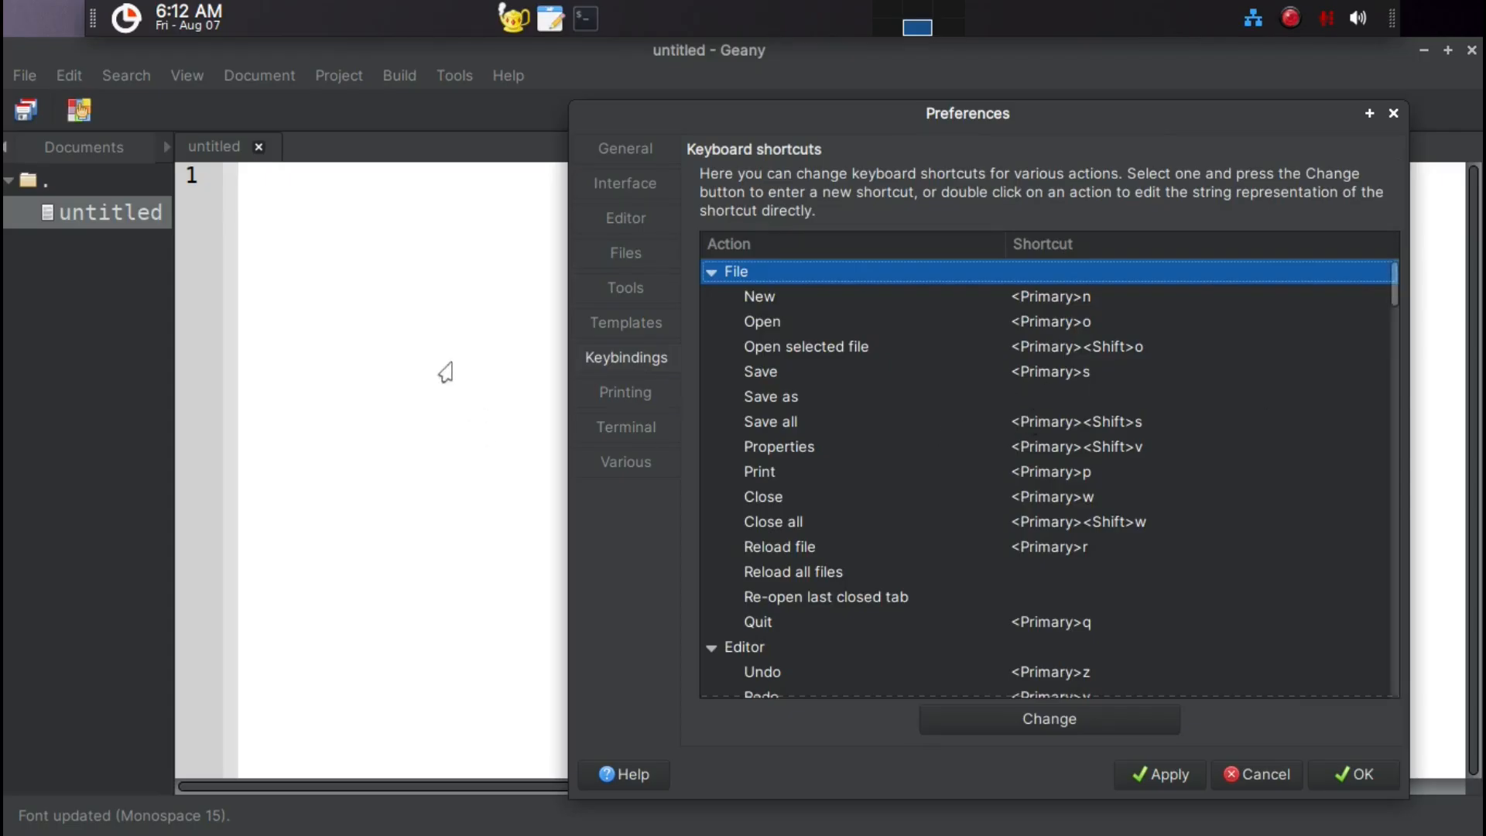
{"action": "left_click", "coordinate": [1102, 421]}
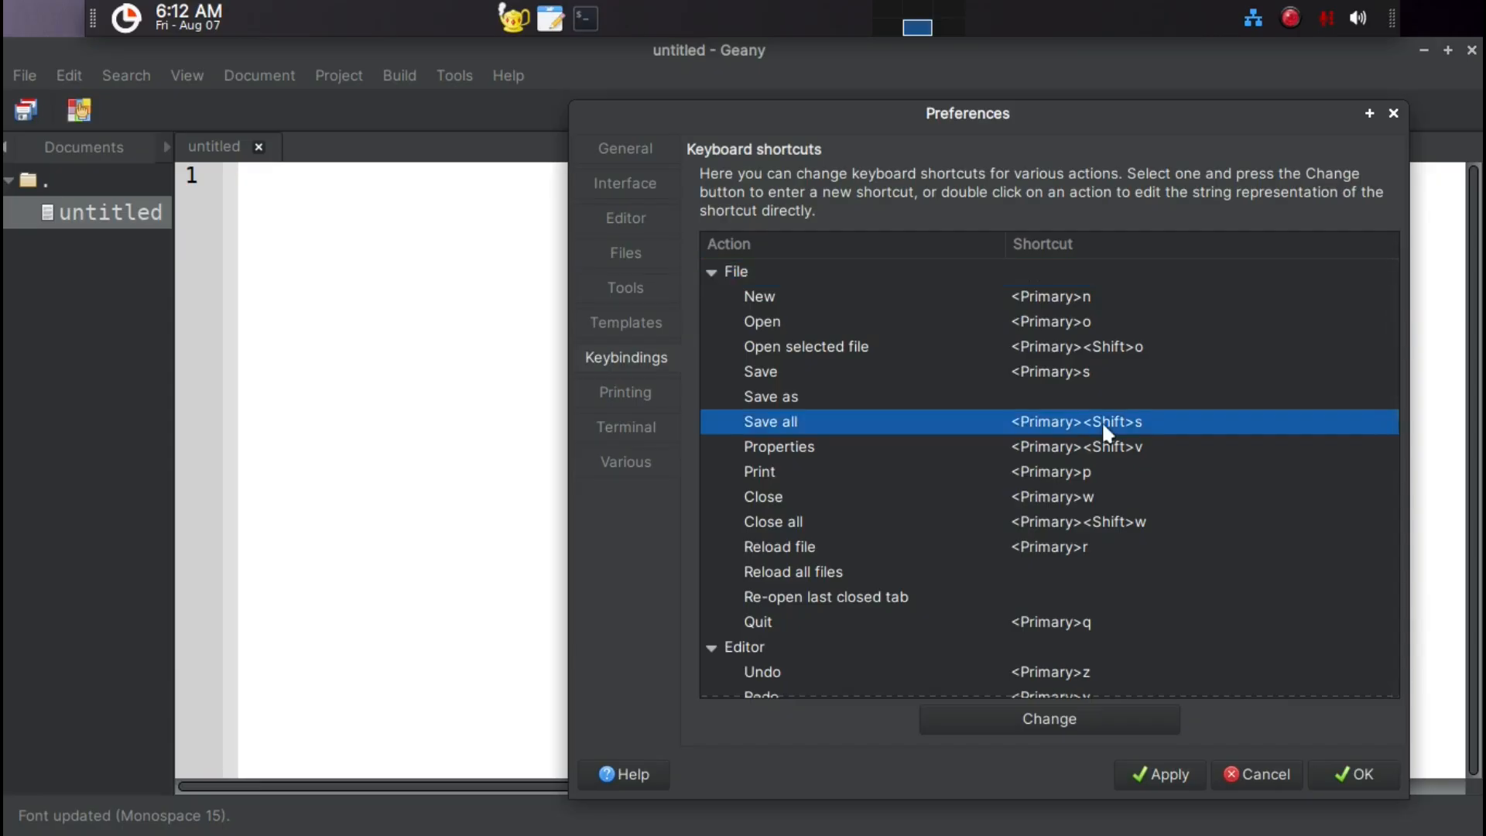
{"action": "left_click", "coordinate": [1037, 420]}
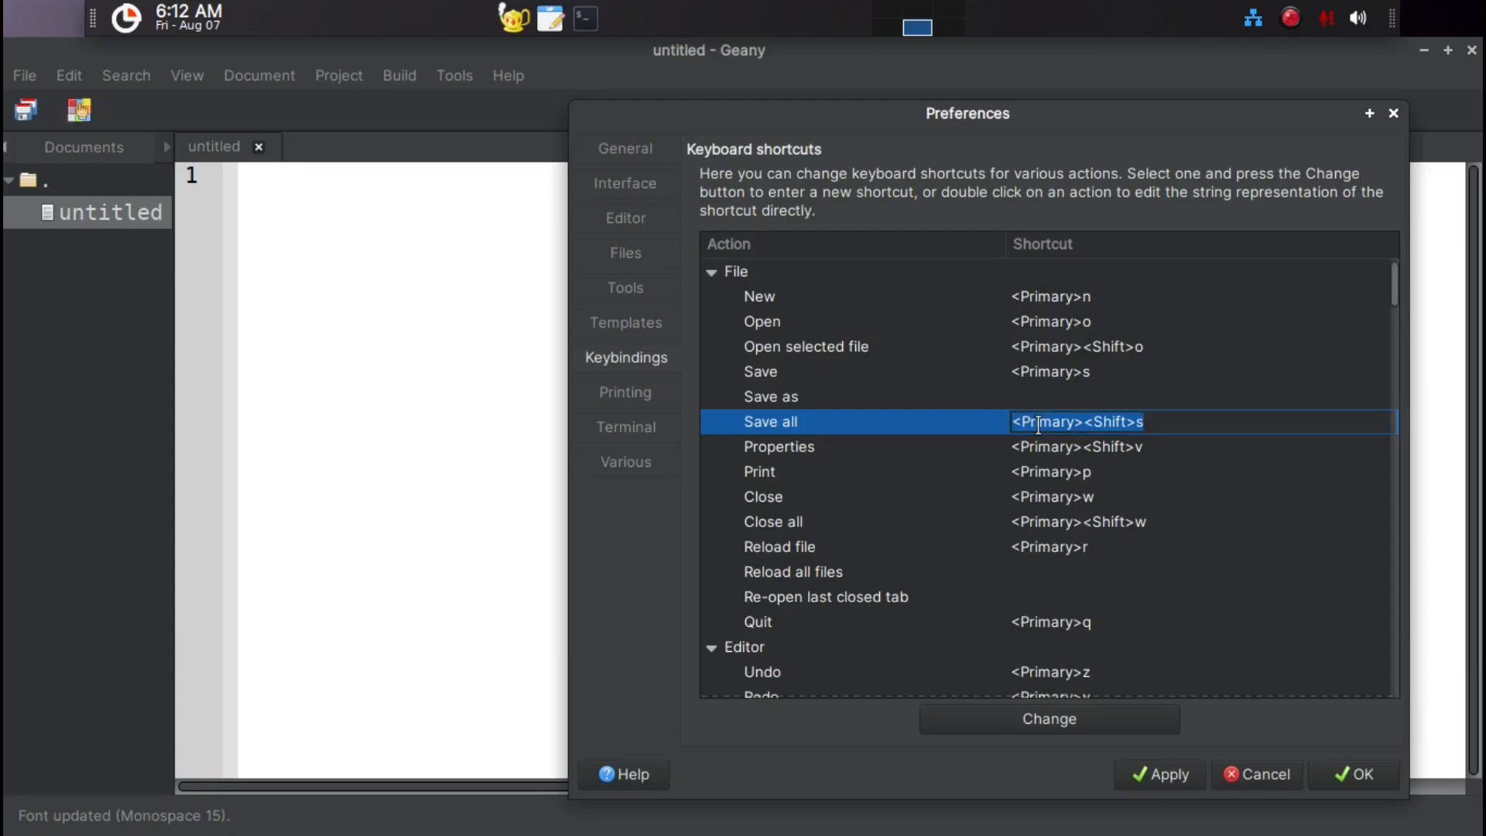
{"action": "key", "text": "Escape"}
{"action": "left_click", "coordinate": [1053, 709]}
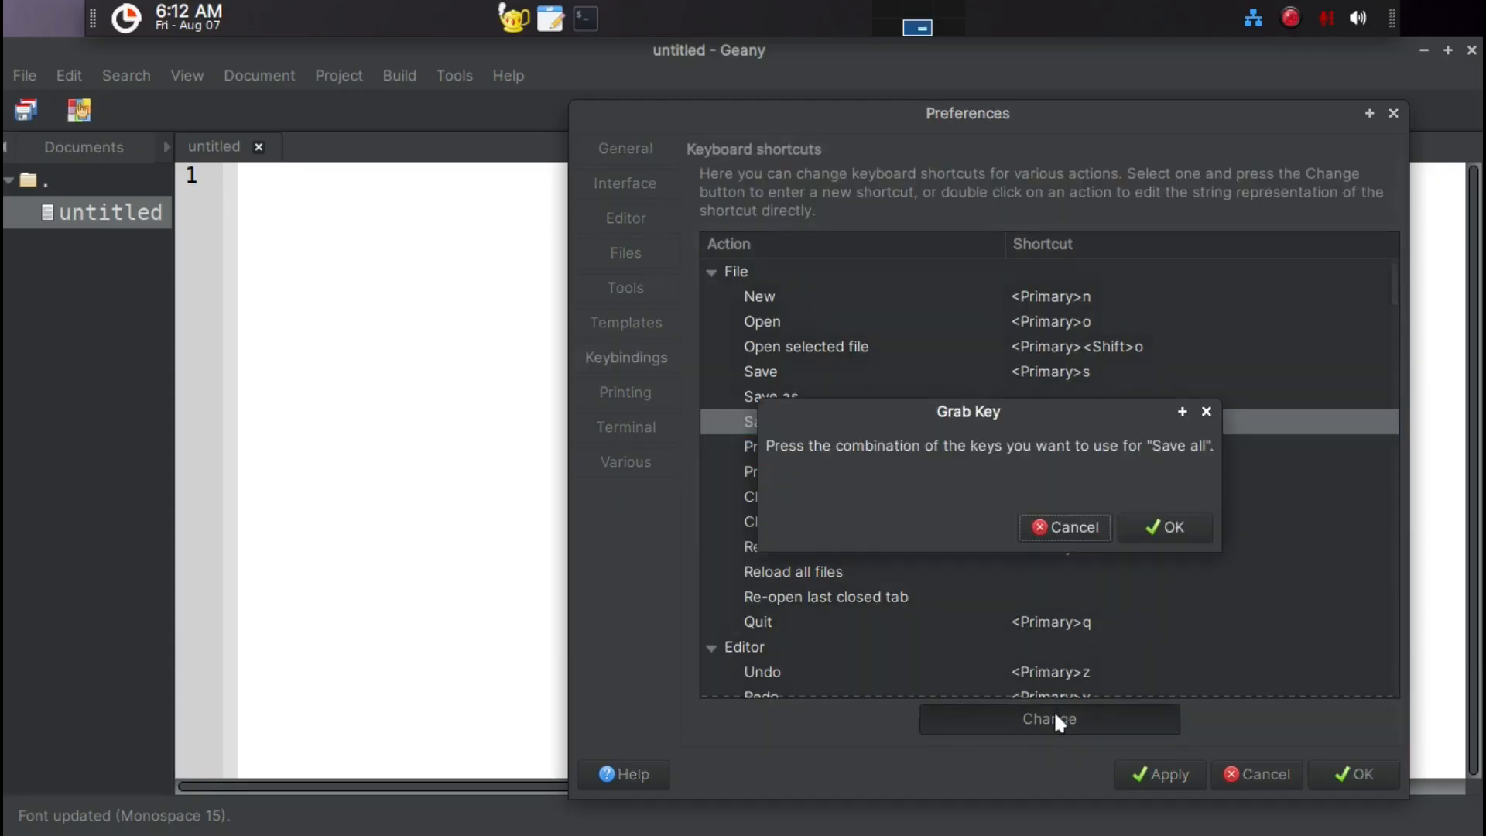
{"action": "key", "text": "ctrl+s"}
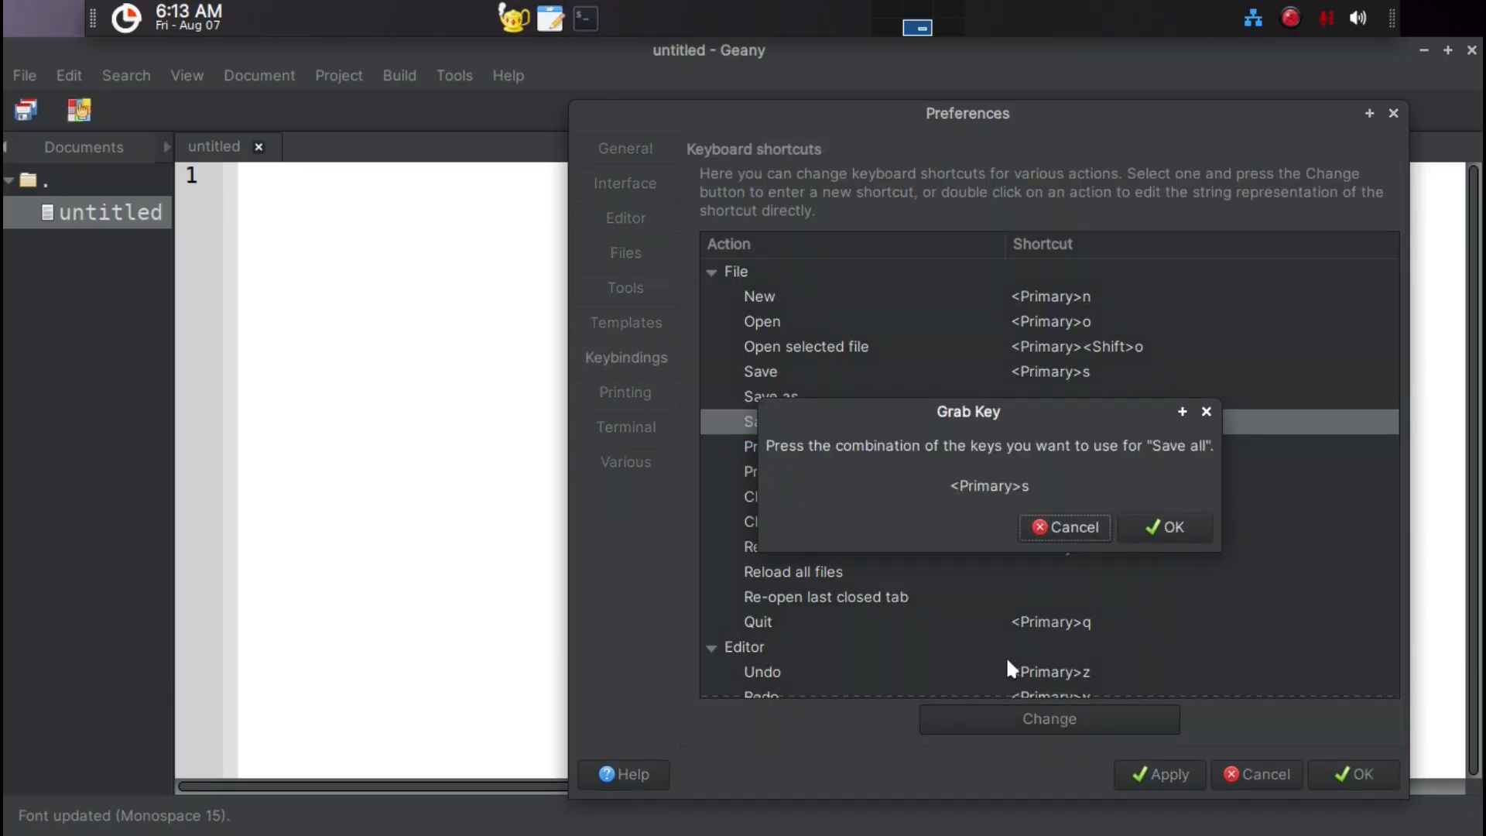
{"action": "left_click", "coordinate": [1143, 531]}
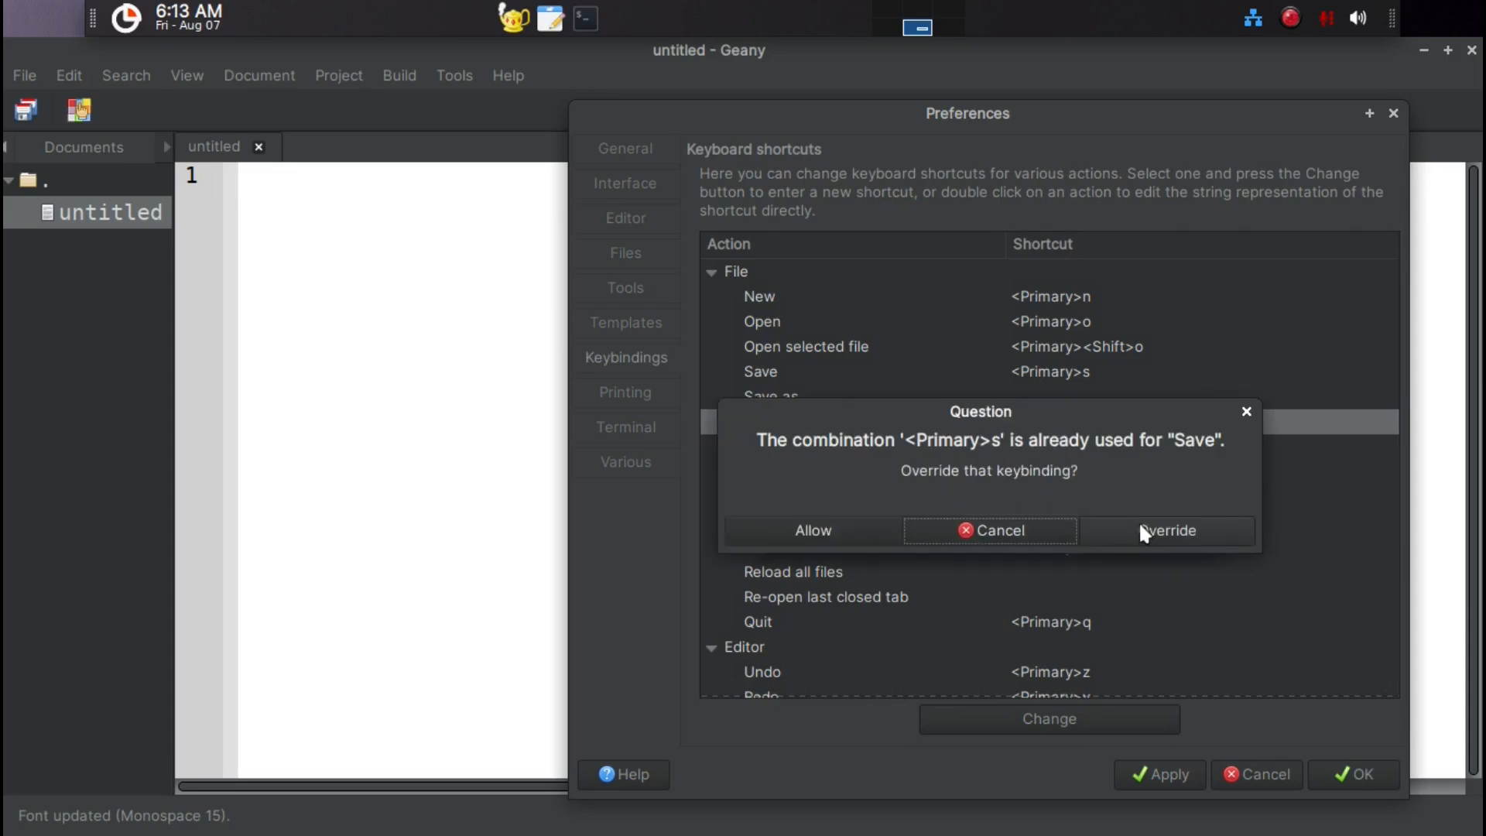
{"action": "left_click", "coordinate": [1126, 534]}
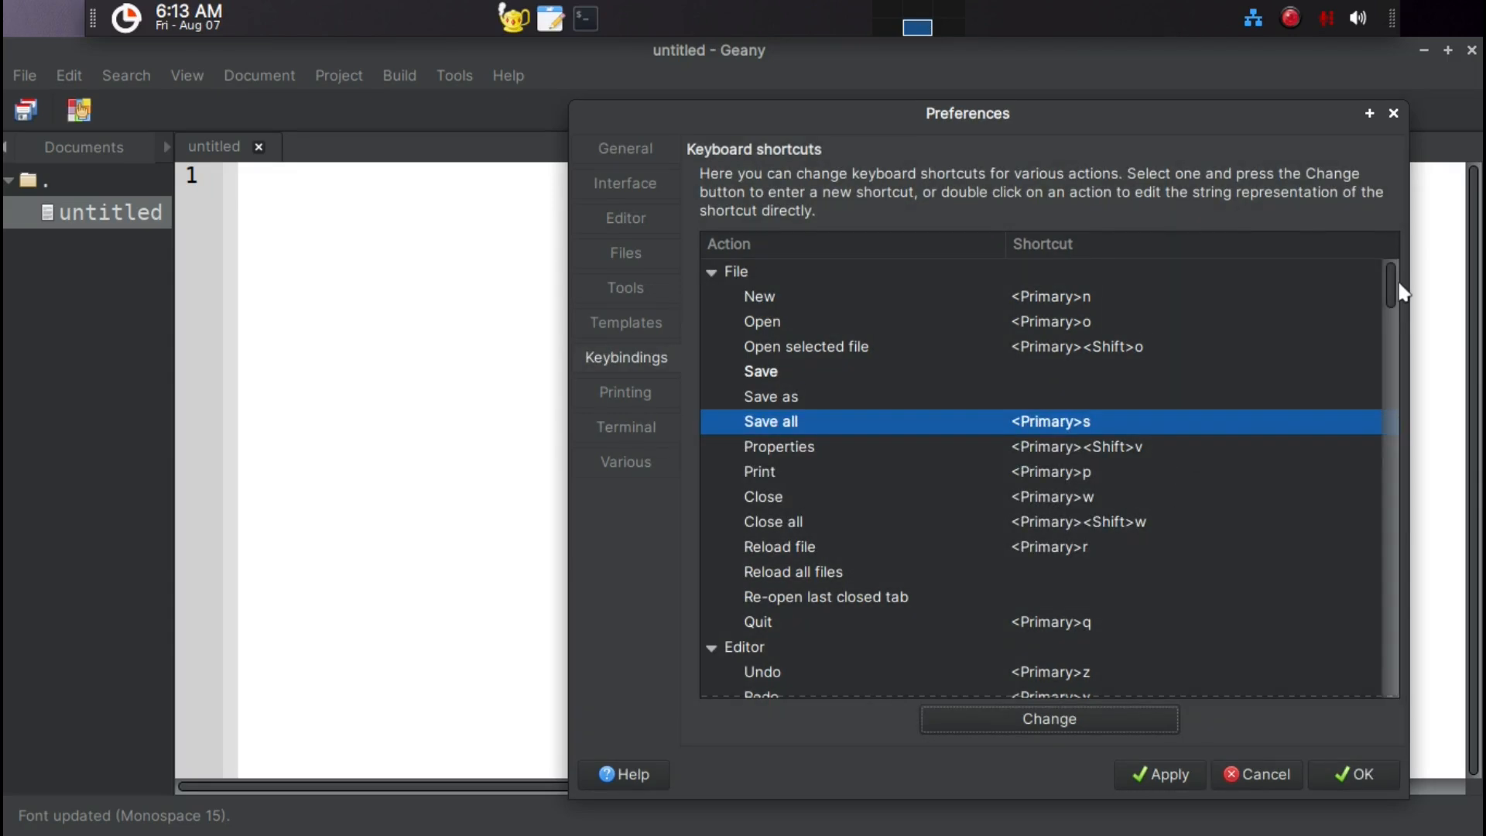
Assign the Ctrl+Shift+S shortcut to the Switch to Sidebar Document List action.
{"action": "left_click_drag", "start_coordinate": [1395, 290], "coordinate": [1407, 739]}
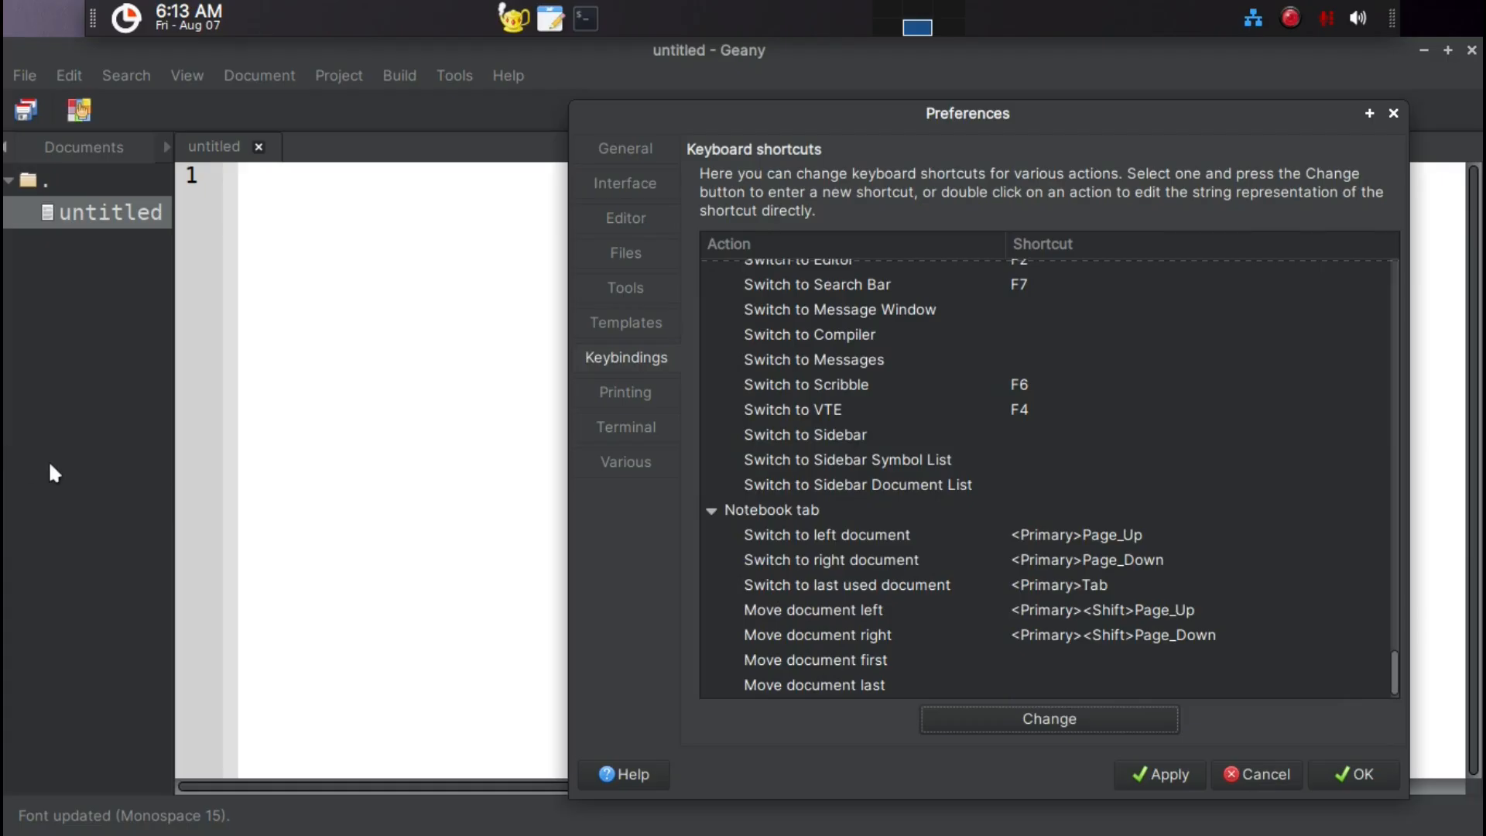
{"action": "left_click", "coordinate": [967, 492]}
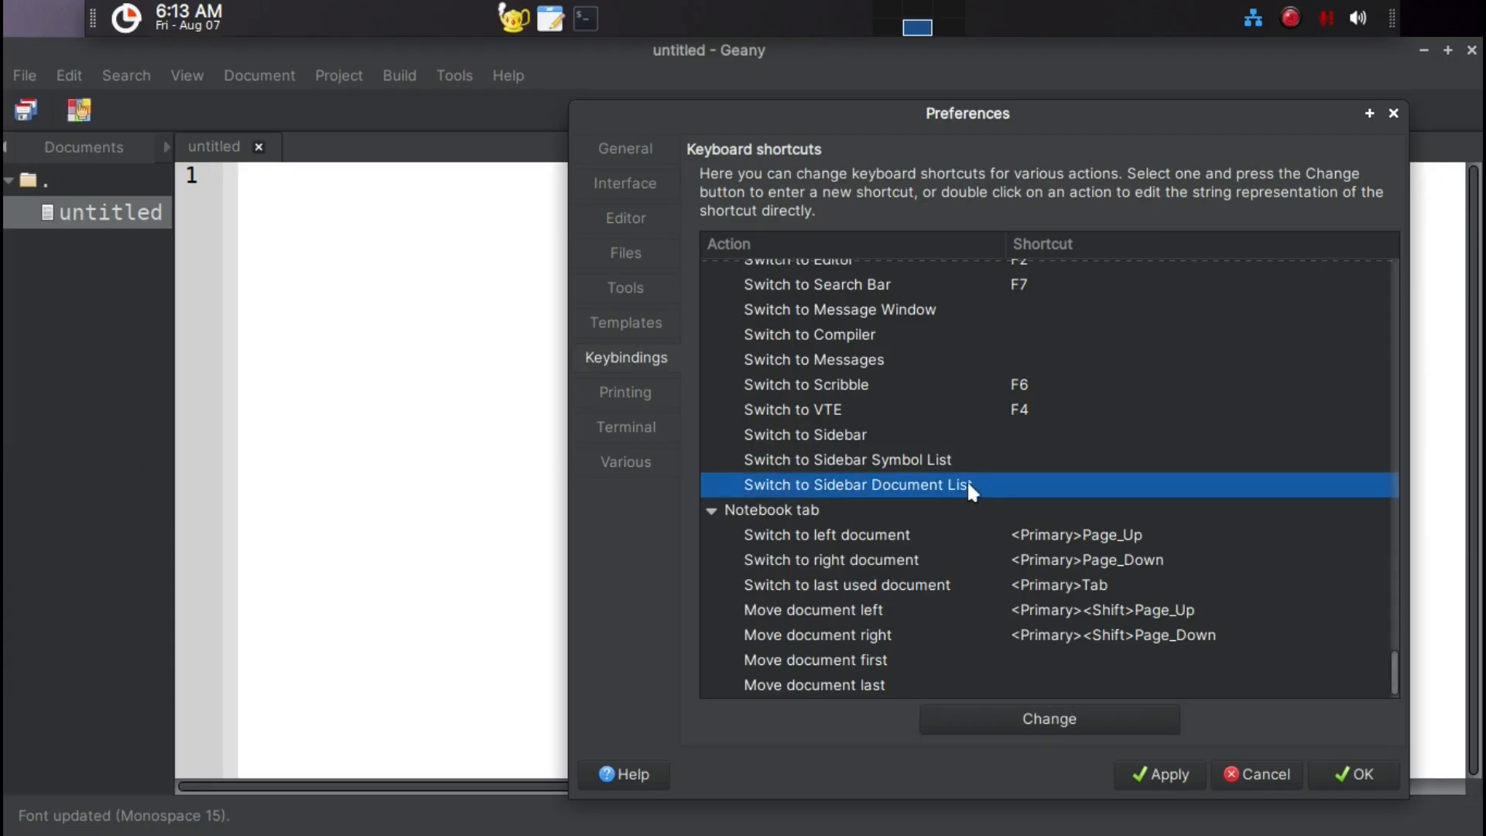
{"action": "double_click", "coordinate": [964, 483]}
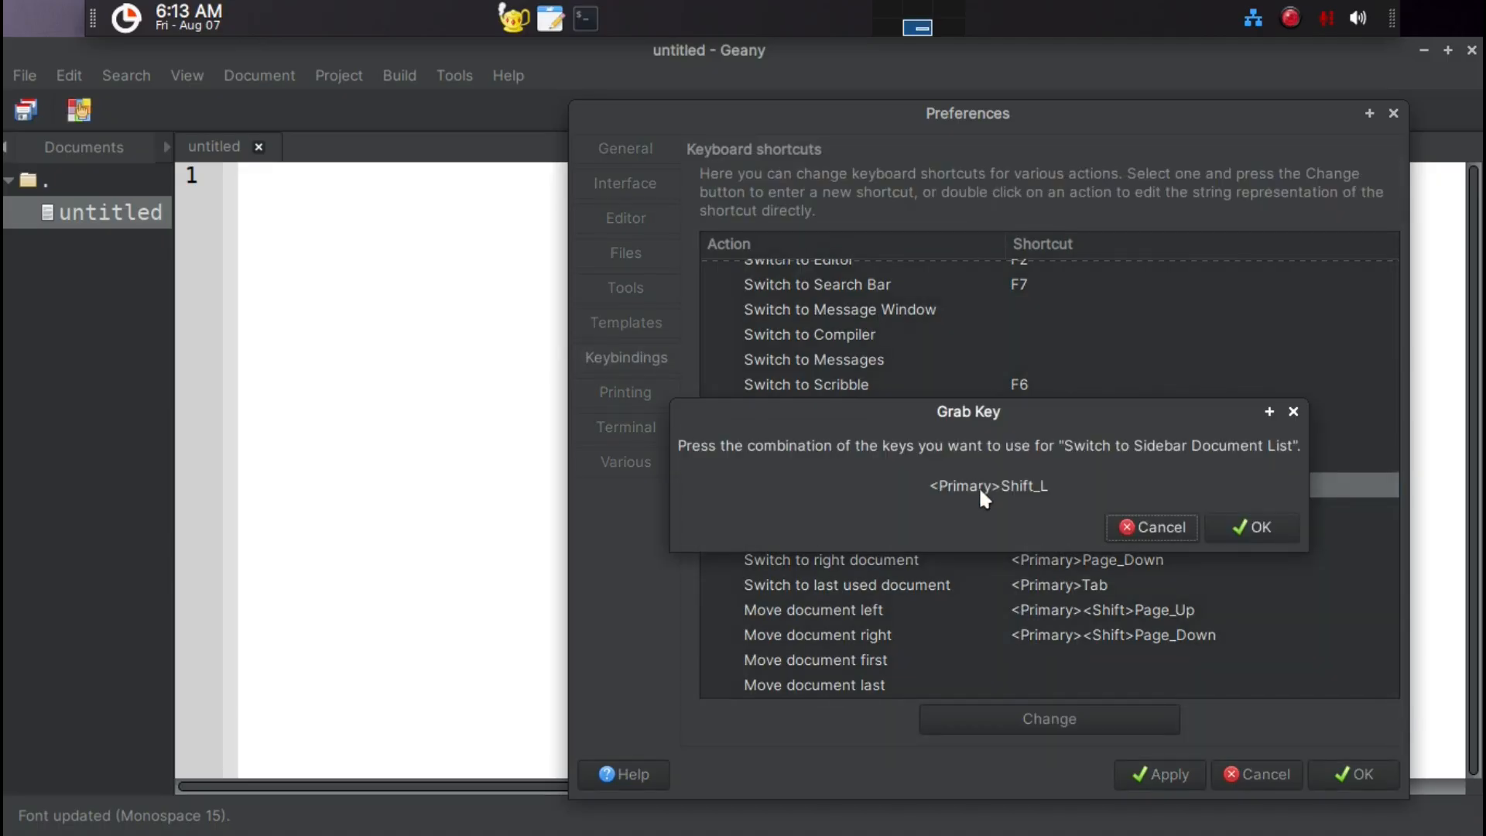
{"action": "key", "text": "ctrl+shift+s"}
{"action": "left_click", "coordinate": [1276, 521]}
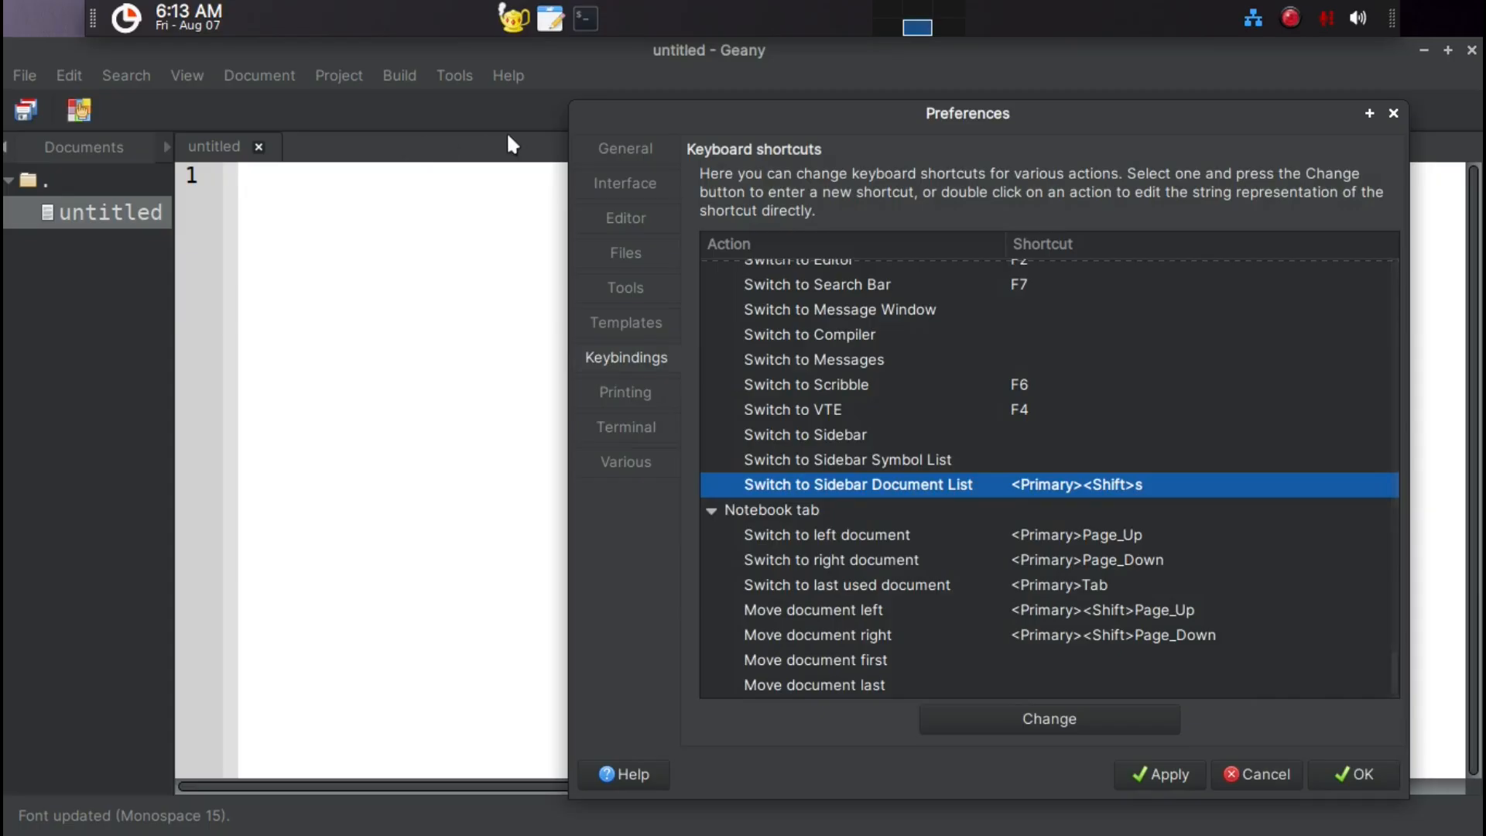
Change the shortcut of the Switch to left document action to Ctrl+Left.
{"action": "left_click", "coordinate": [904, 536]}
{"action": "left_click", "coordinate": [1091, 718]}
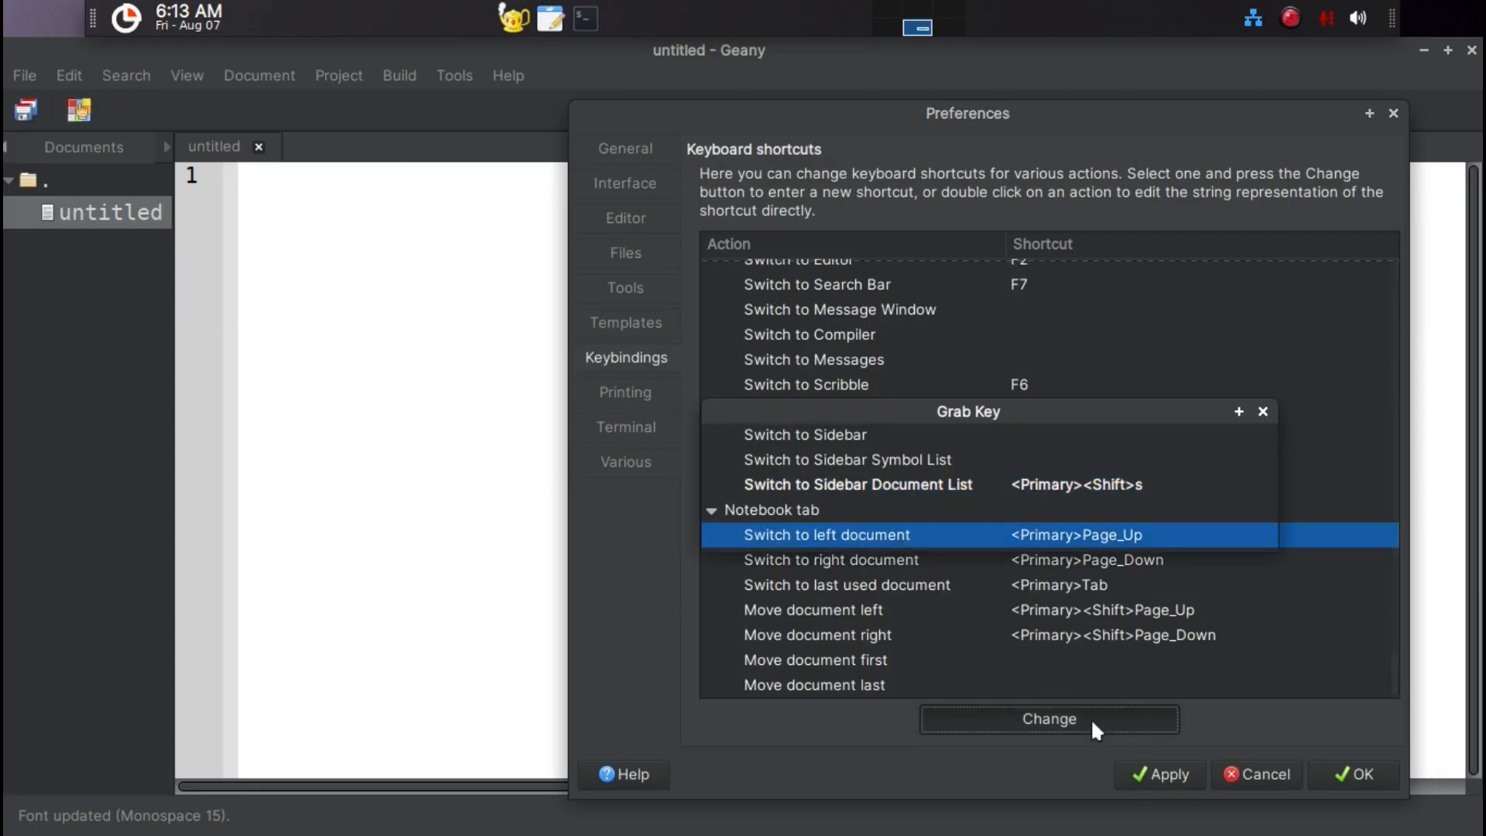
{"action": "key", "text": "ctrl+Left"}
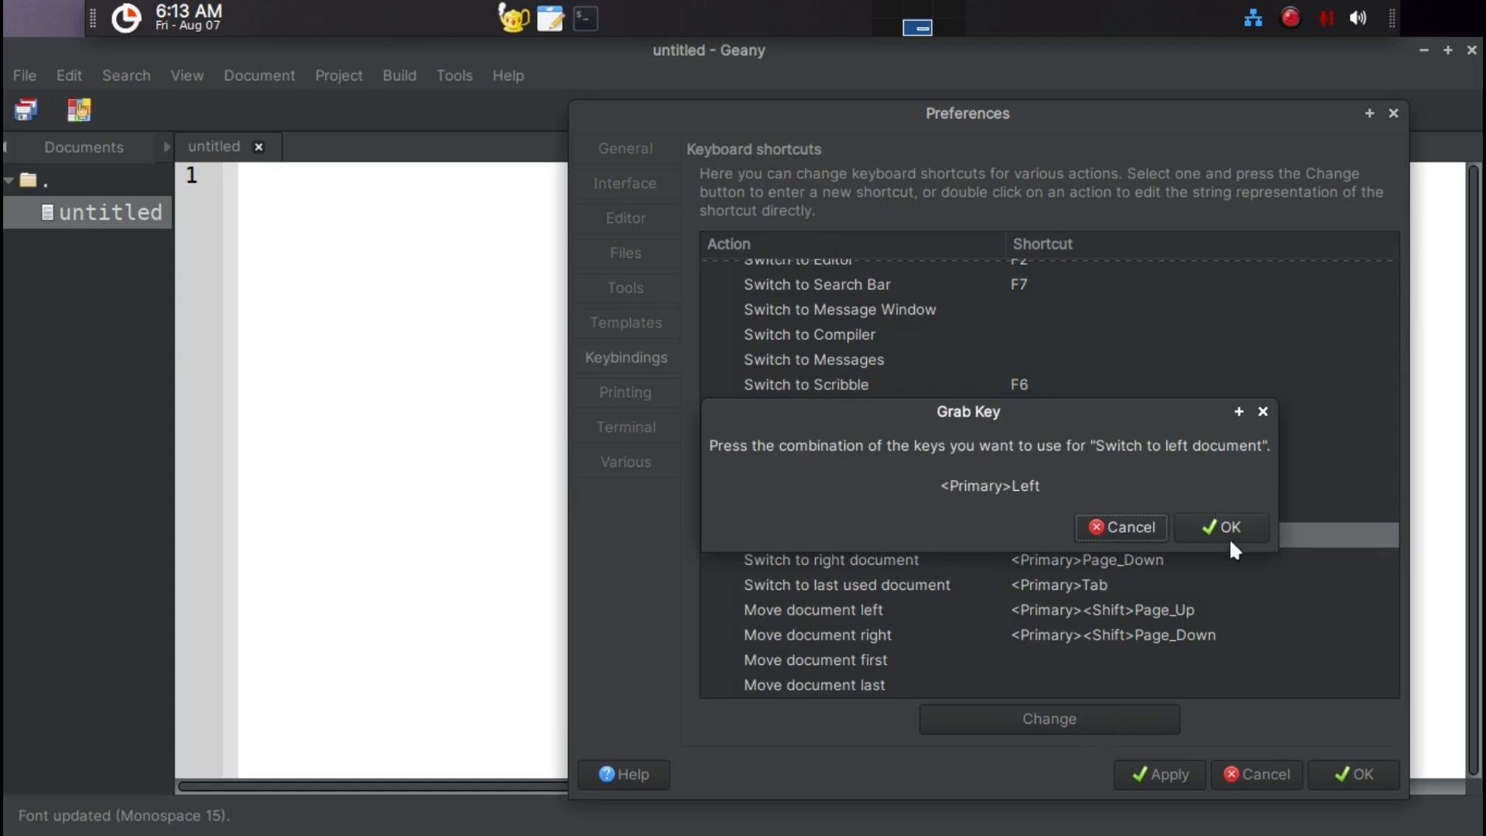
{"action": "left_click", "coordinate": [1223, 527]}
Change the shortcut of Switch to right document to Ctrl+Right, then apply and close the preferences.
{"action": "left_click", "coordinate": [1120, 559]}
{"action": "left_click", "coordinate": [1088, 712]}
{"action": "key", "text": "ctrl+Right"}
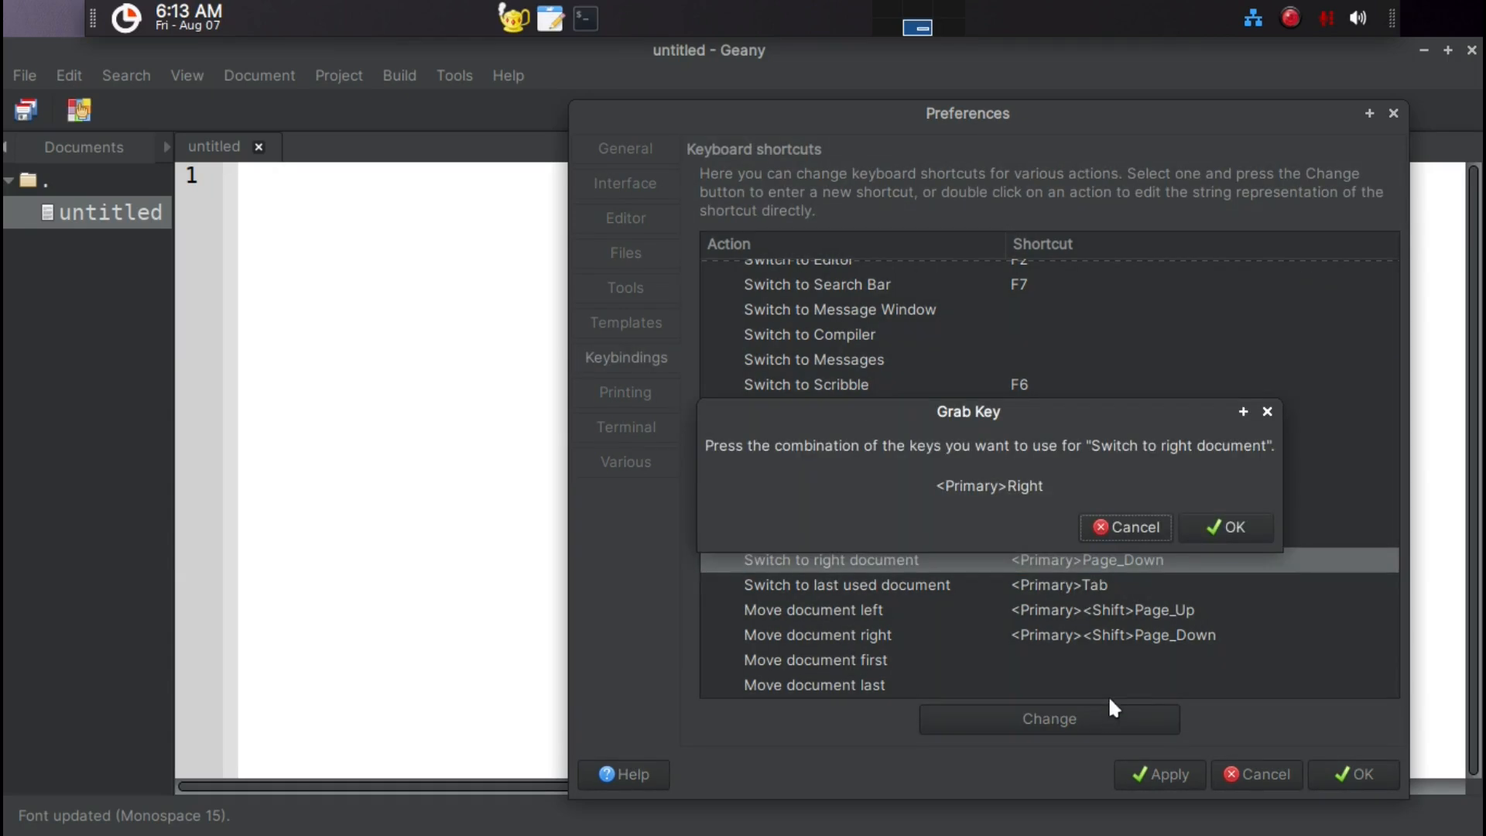
{"action": "left_click", "coordinate": [1251, 524]}
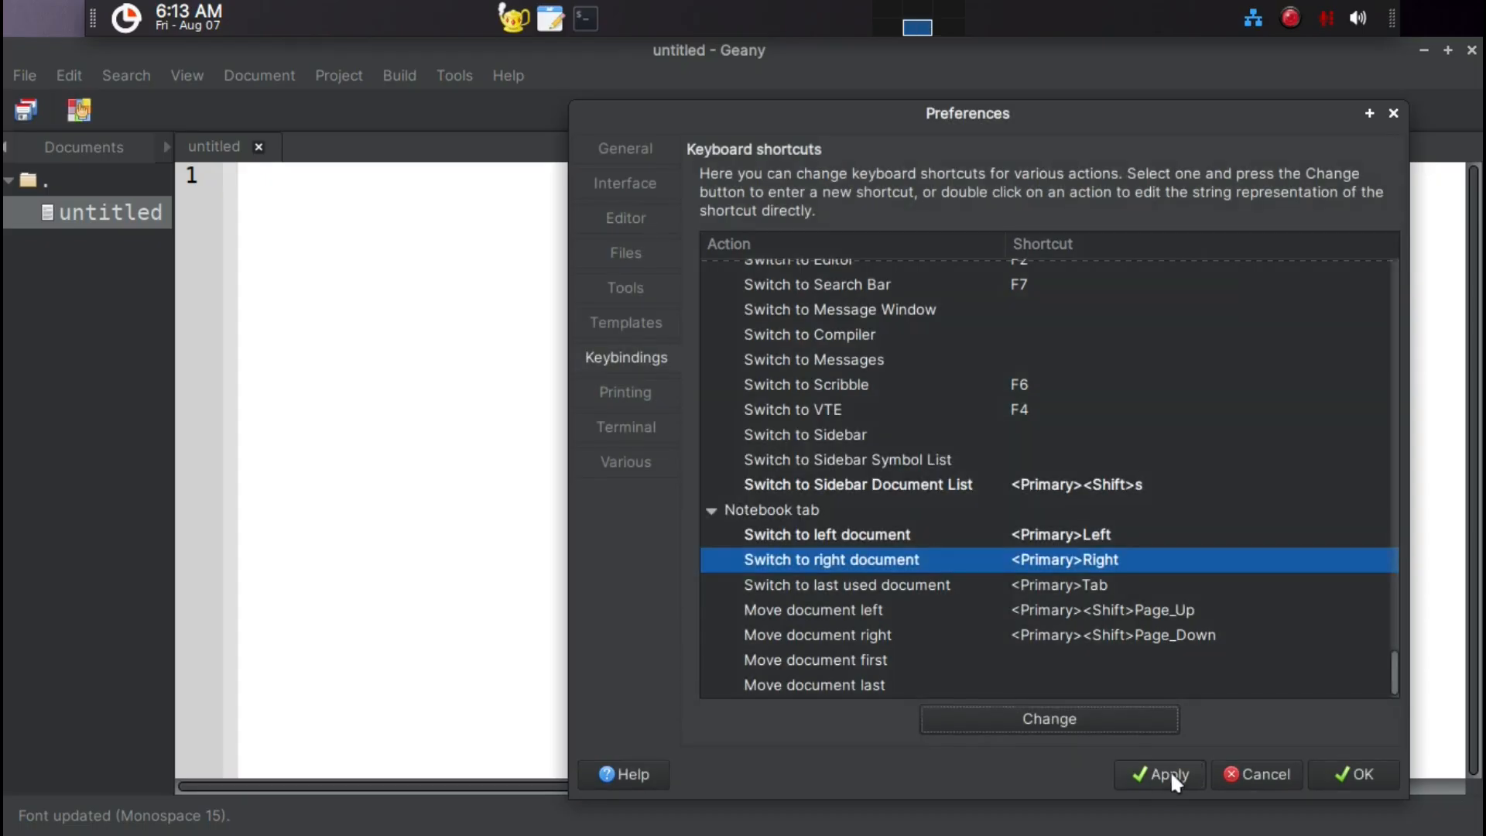
{"action": "left_click", "coordinate": [1170, 769]}
{"action": "left_click", "coordinate": [1364, 774]}
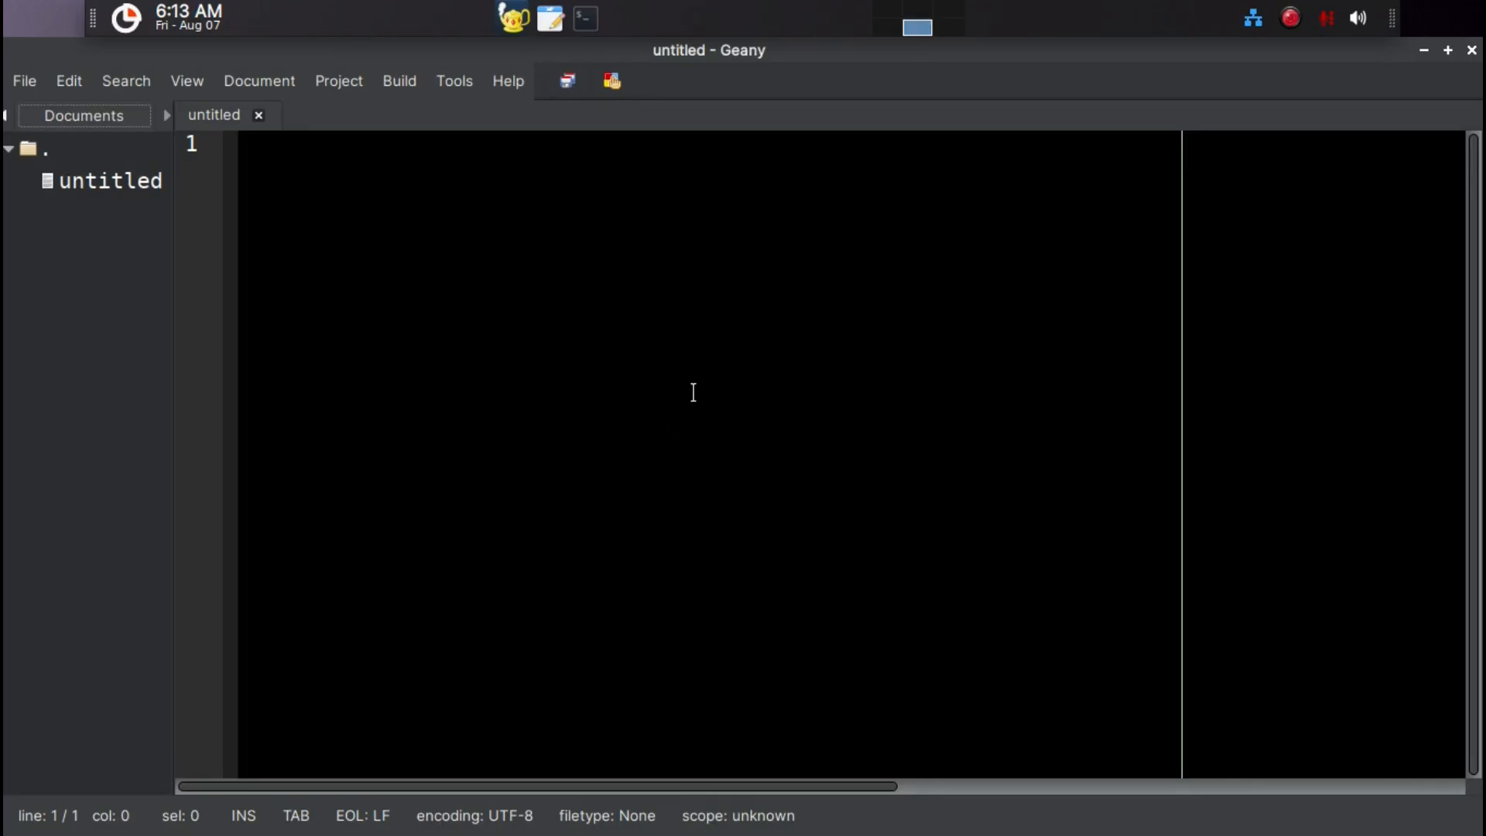
Open a new terminal from the desktop and launch the Thunar file manager with the command thunar.
{"action": "left_click", "coordinate": [583, 21]}
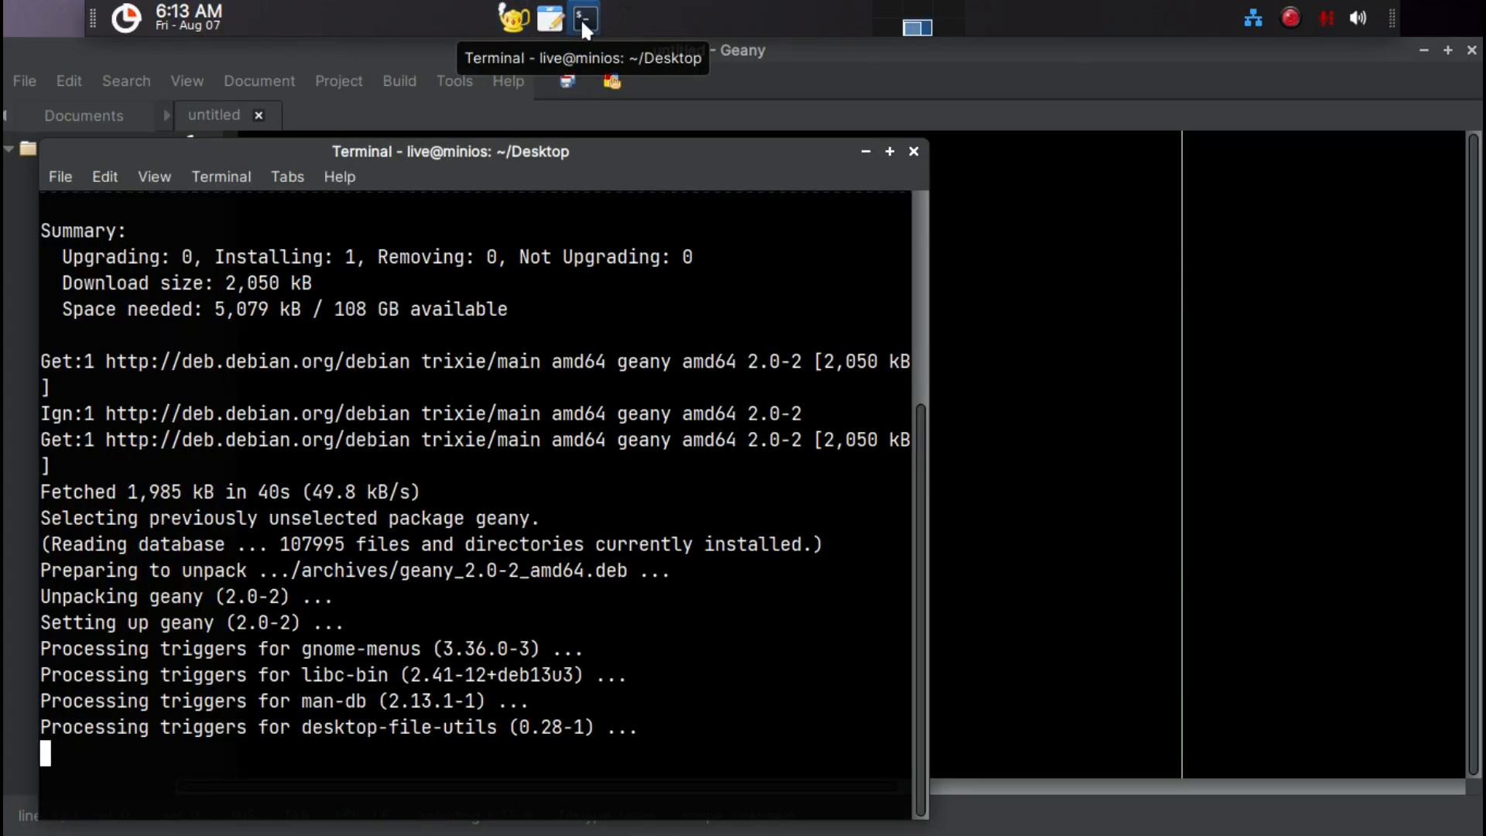
{"action": "left_click", "coordinate": [866, 161]}
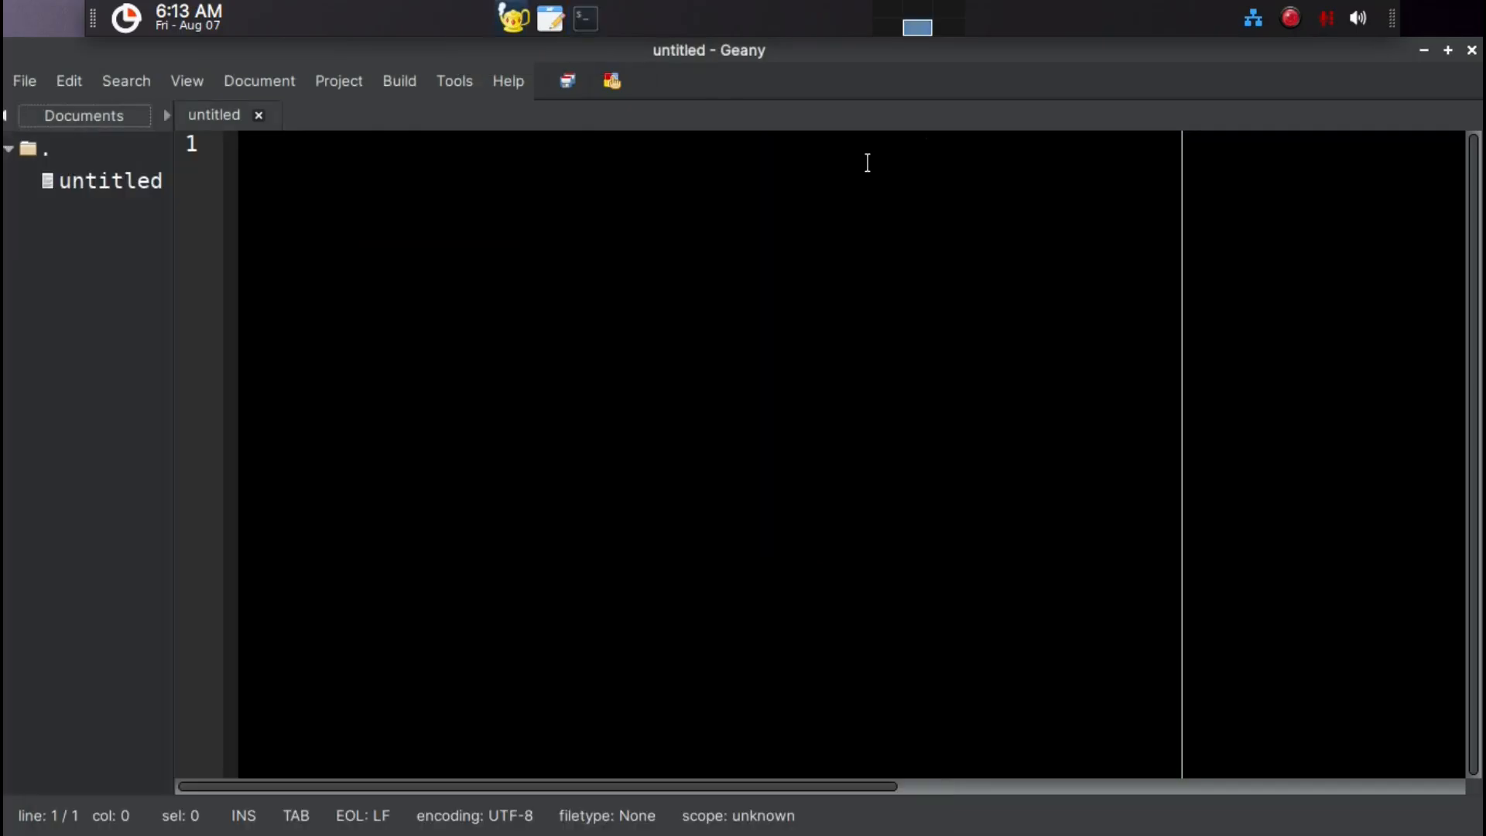
{"action": "right_click", "coordinate": [48, 35]}
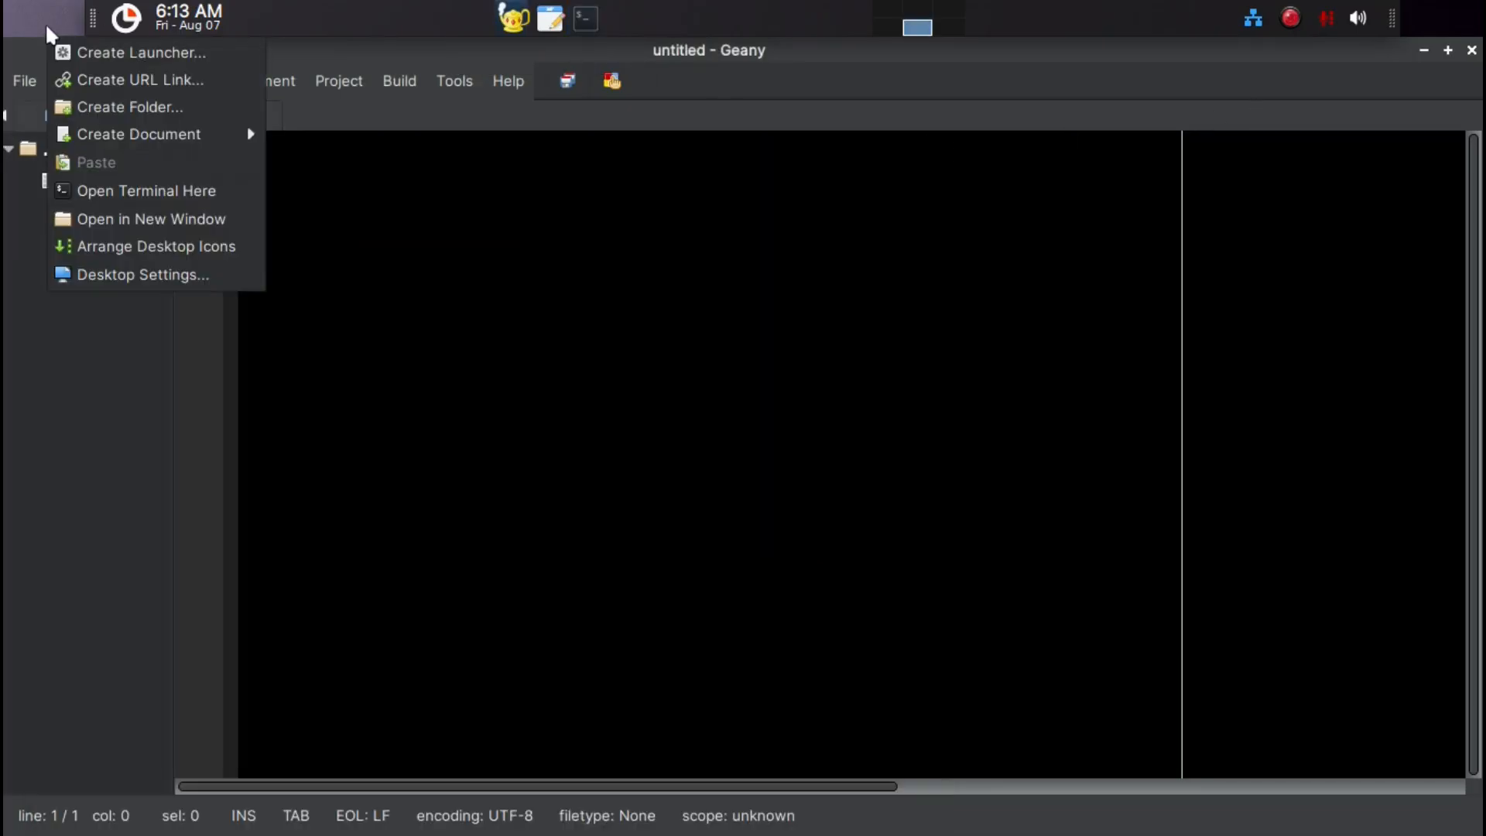
{"action": "left_click", "coordinate": [91, 203]}
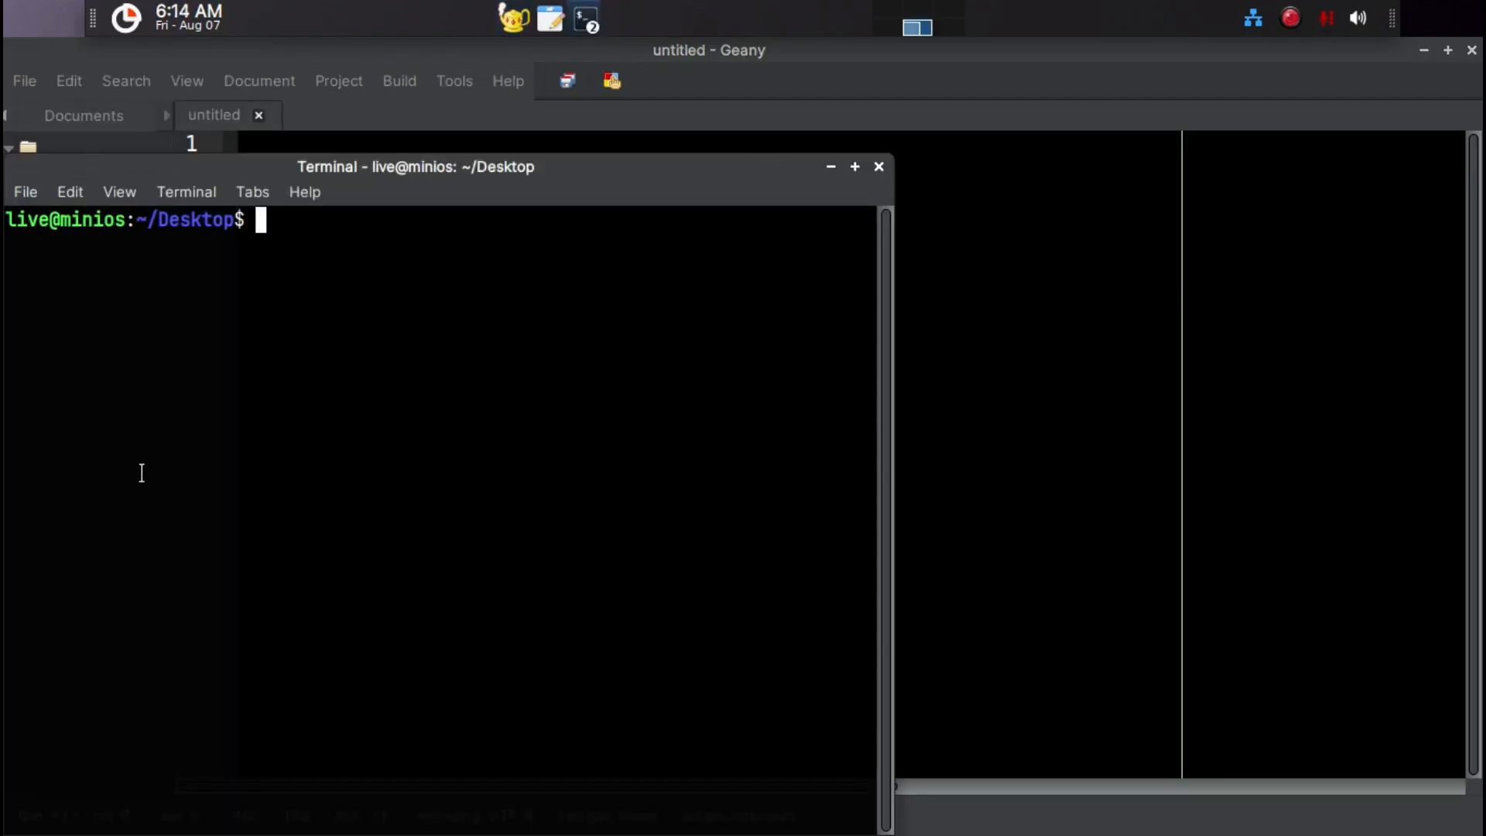
{"action": "type", "text": "thunr"}
{"action": "key", "text": "BackSpace"}
{"action": "type", "text": "ar"}
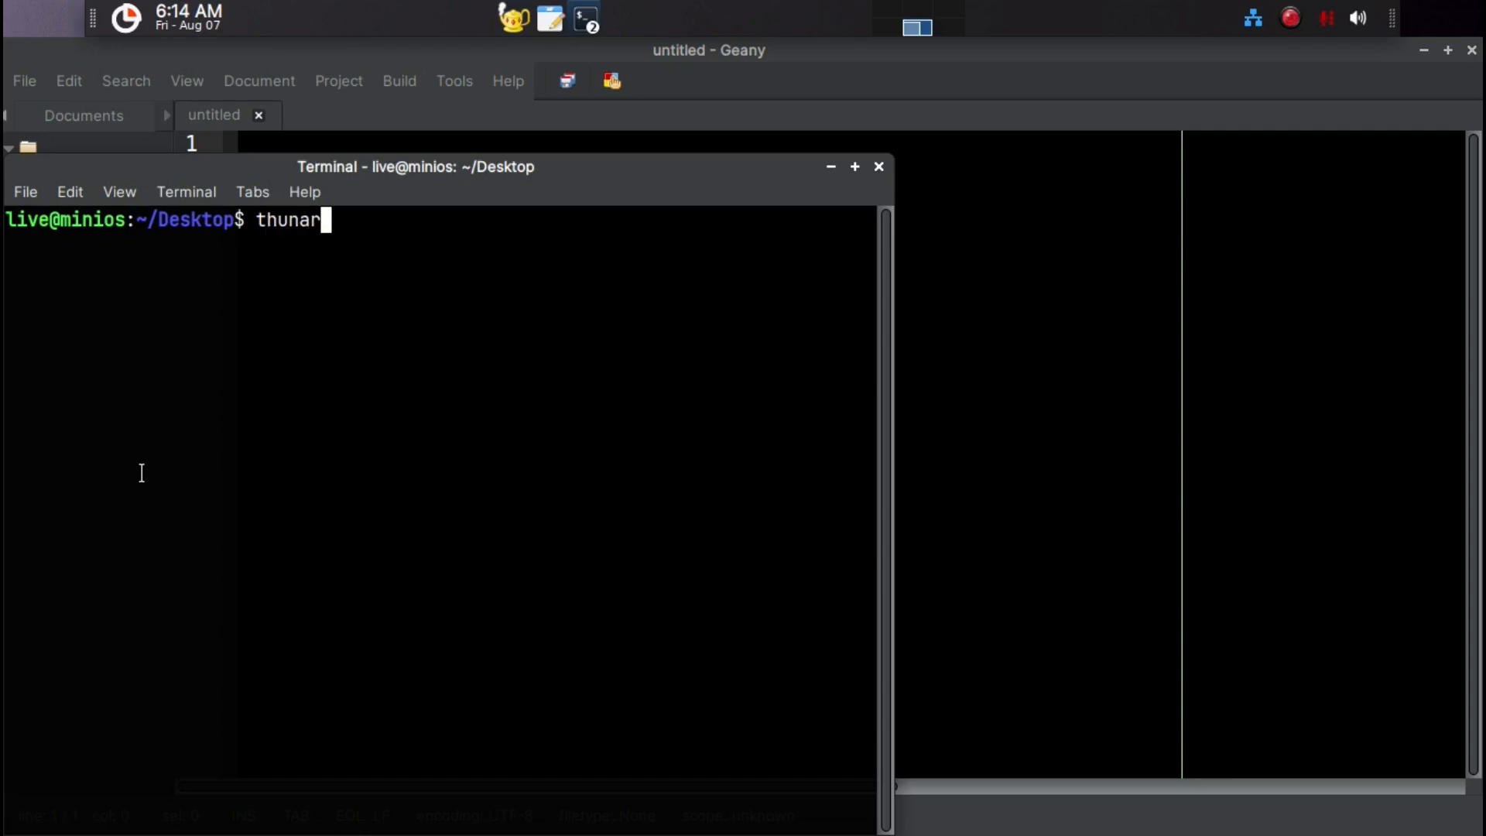
{"action": "key", "text": "Return"}
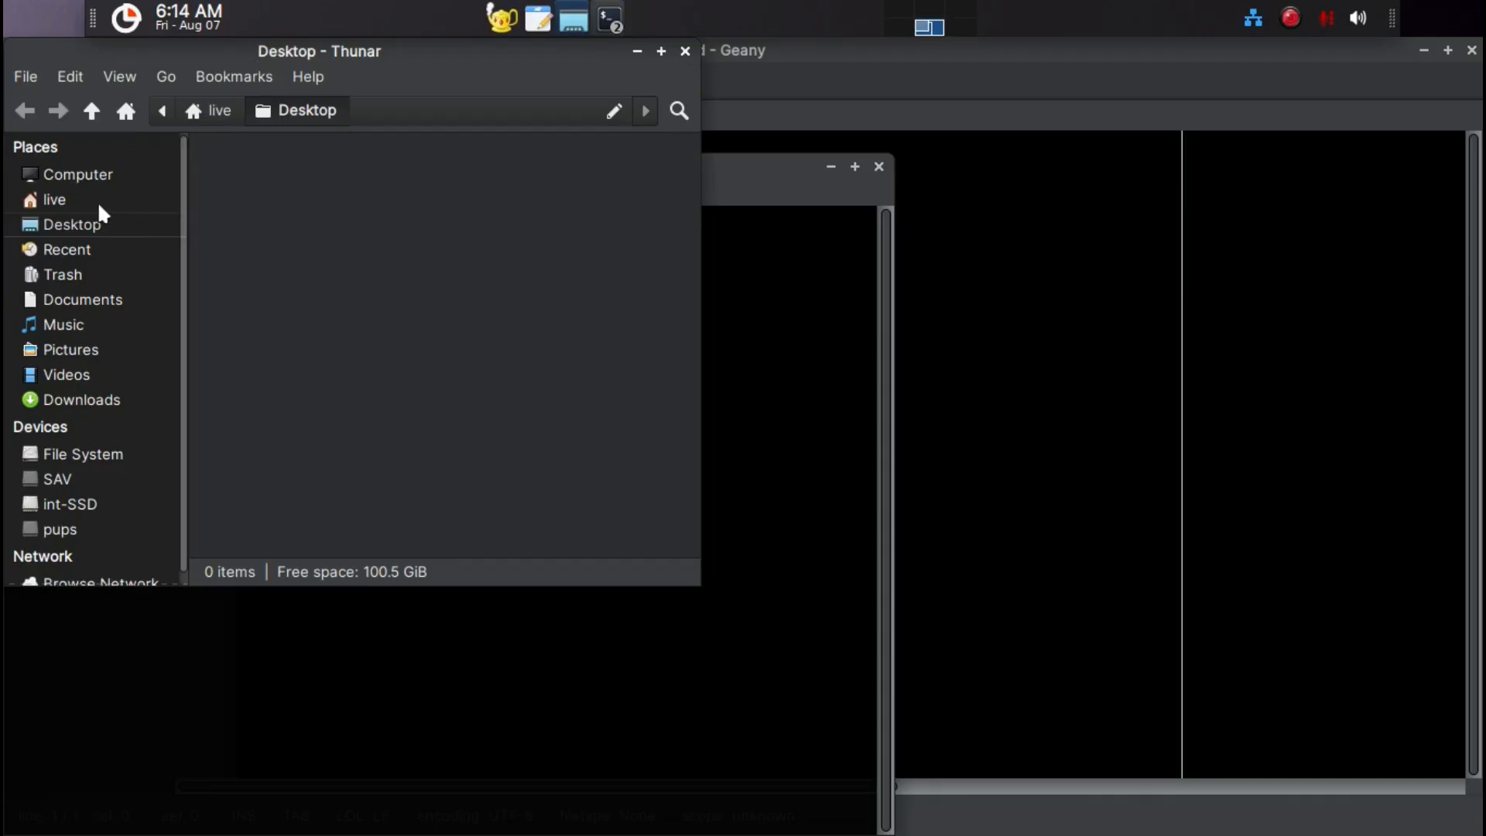
Open the live home folder in Thunar and set the preferences to view new folders using List View.
{"action": "left_click", "coordinate": [54, 200]}
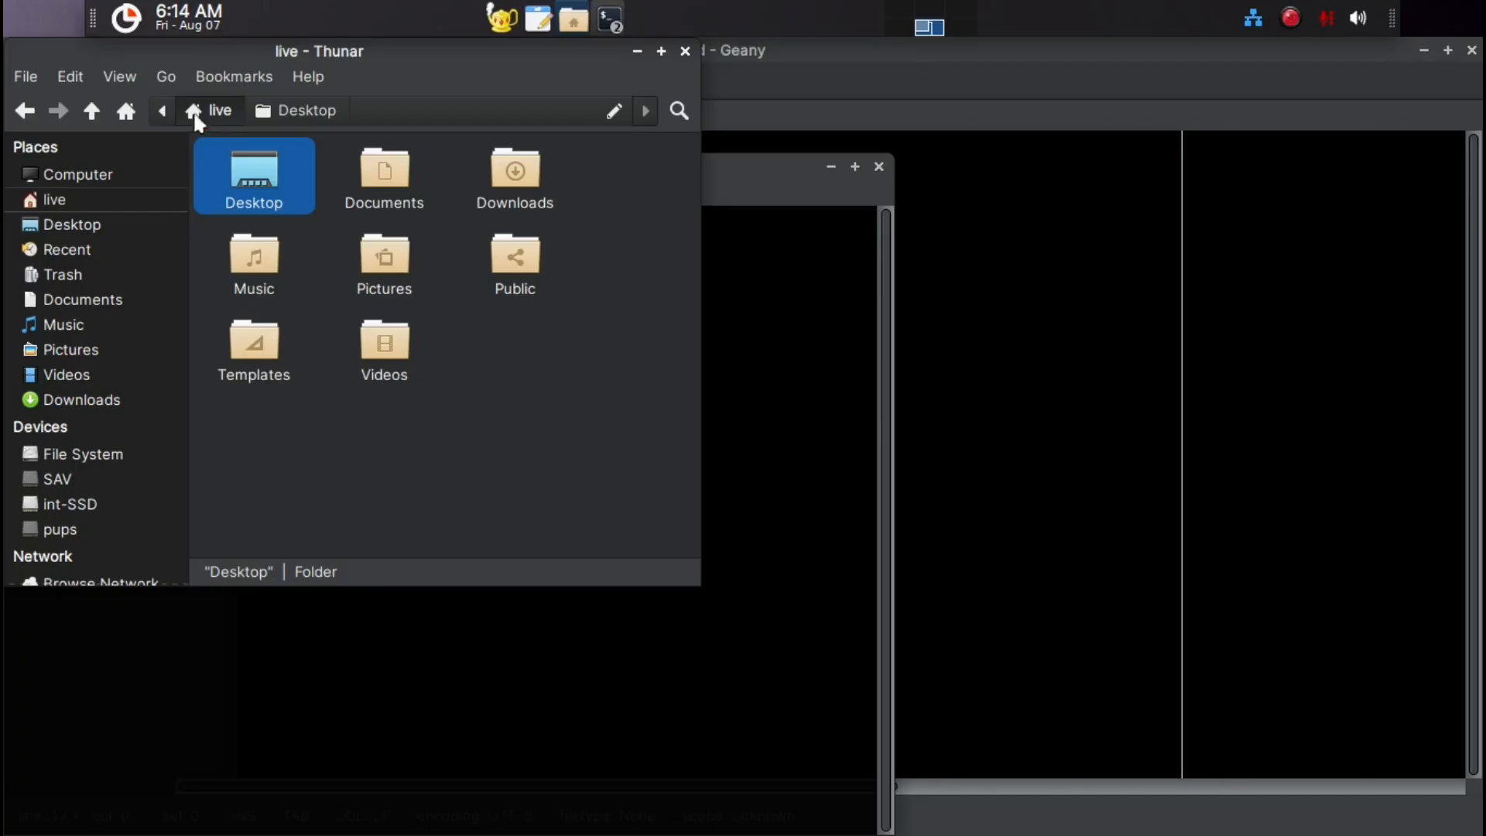
{"action": "left_click", "coordinate": [125, 77]}
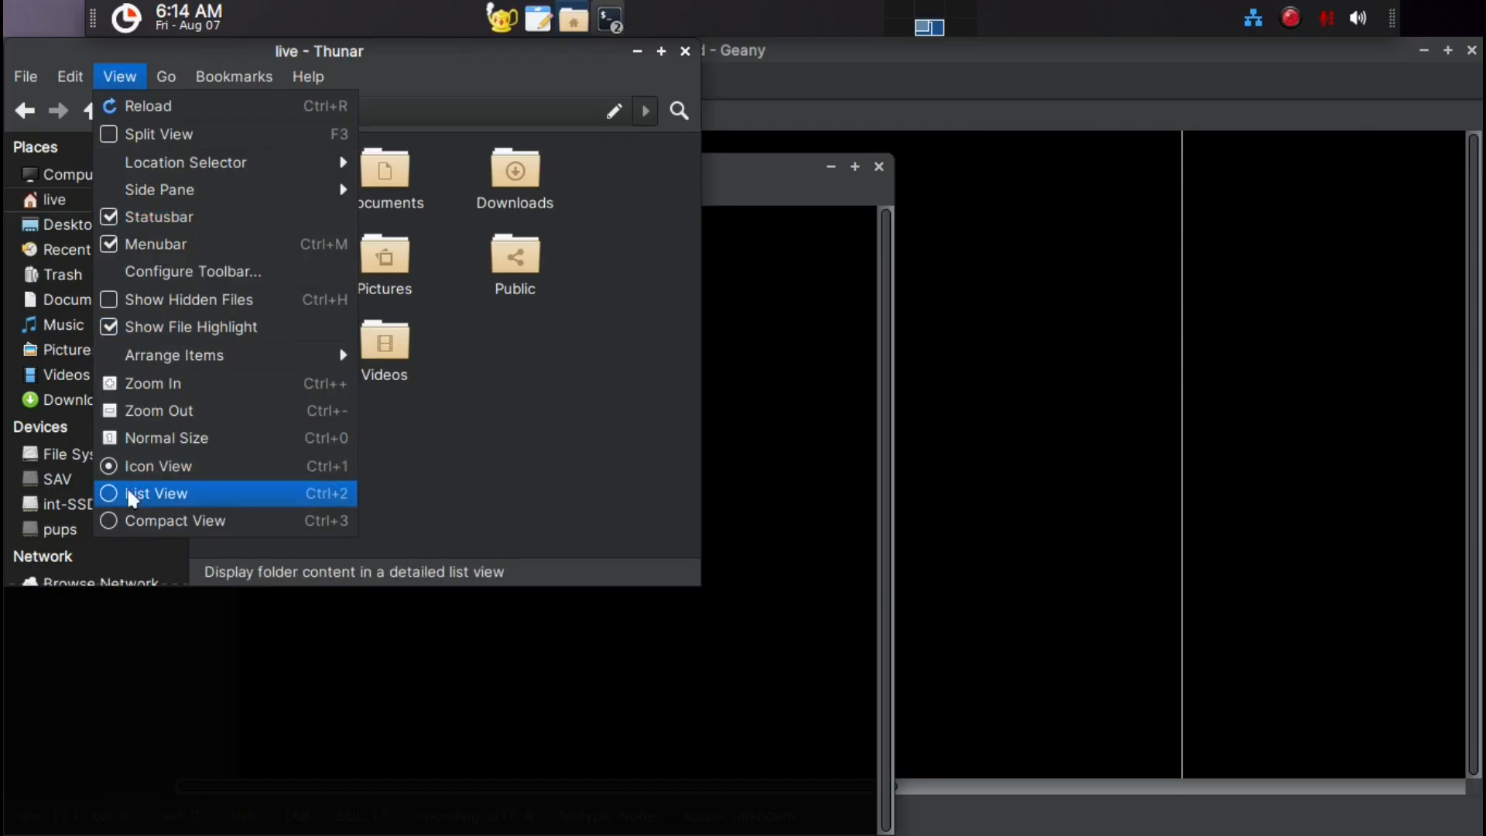
{"action": "mouse_move", "coordinate": [71, 77]}
{"action": "left_click", "coordinate": [76, 519]}
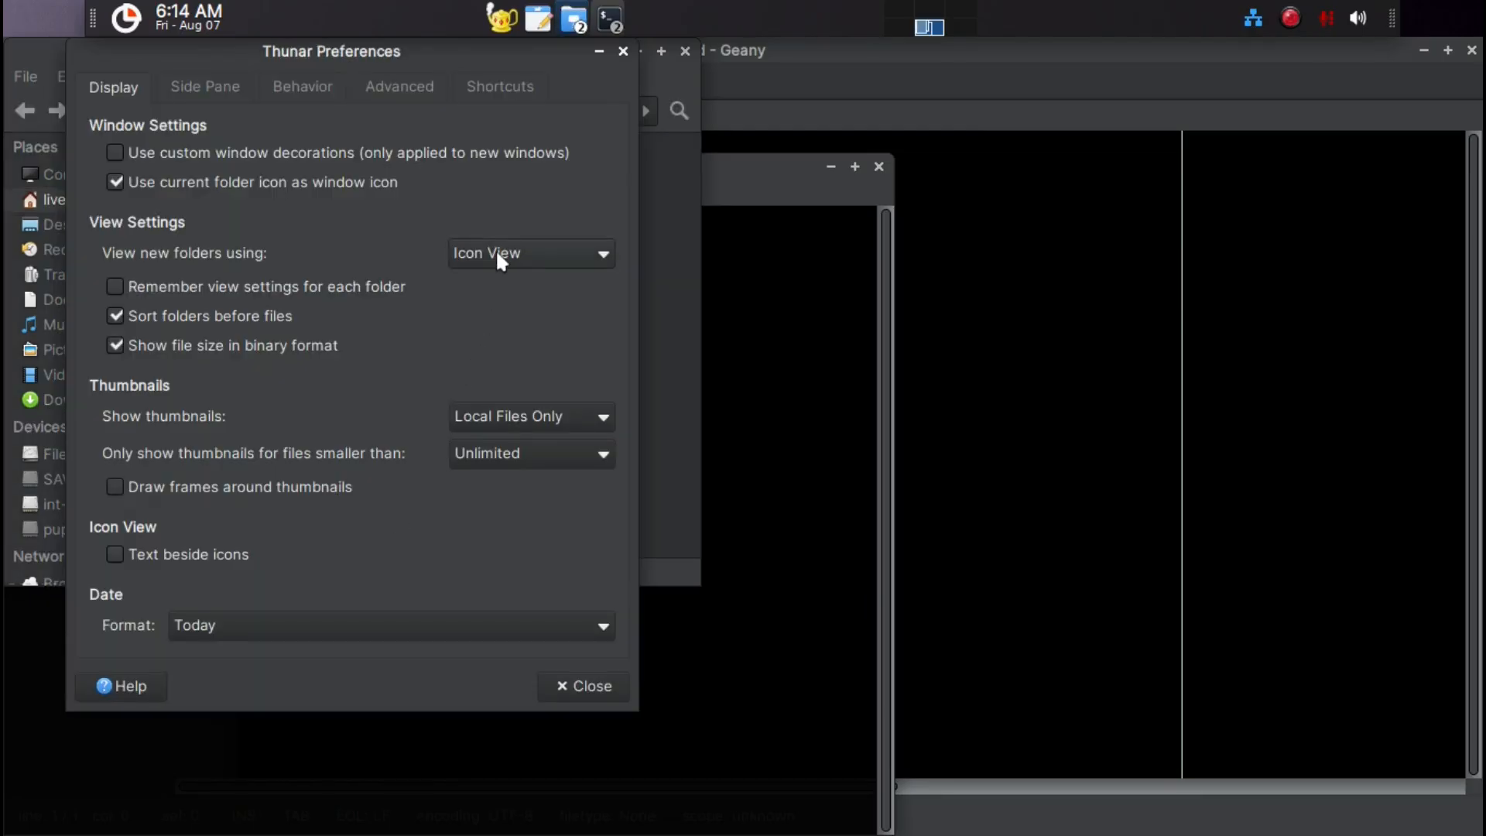
{"action": "left_click", "coordinate": [500, 261]}
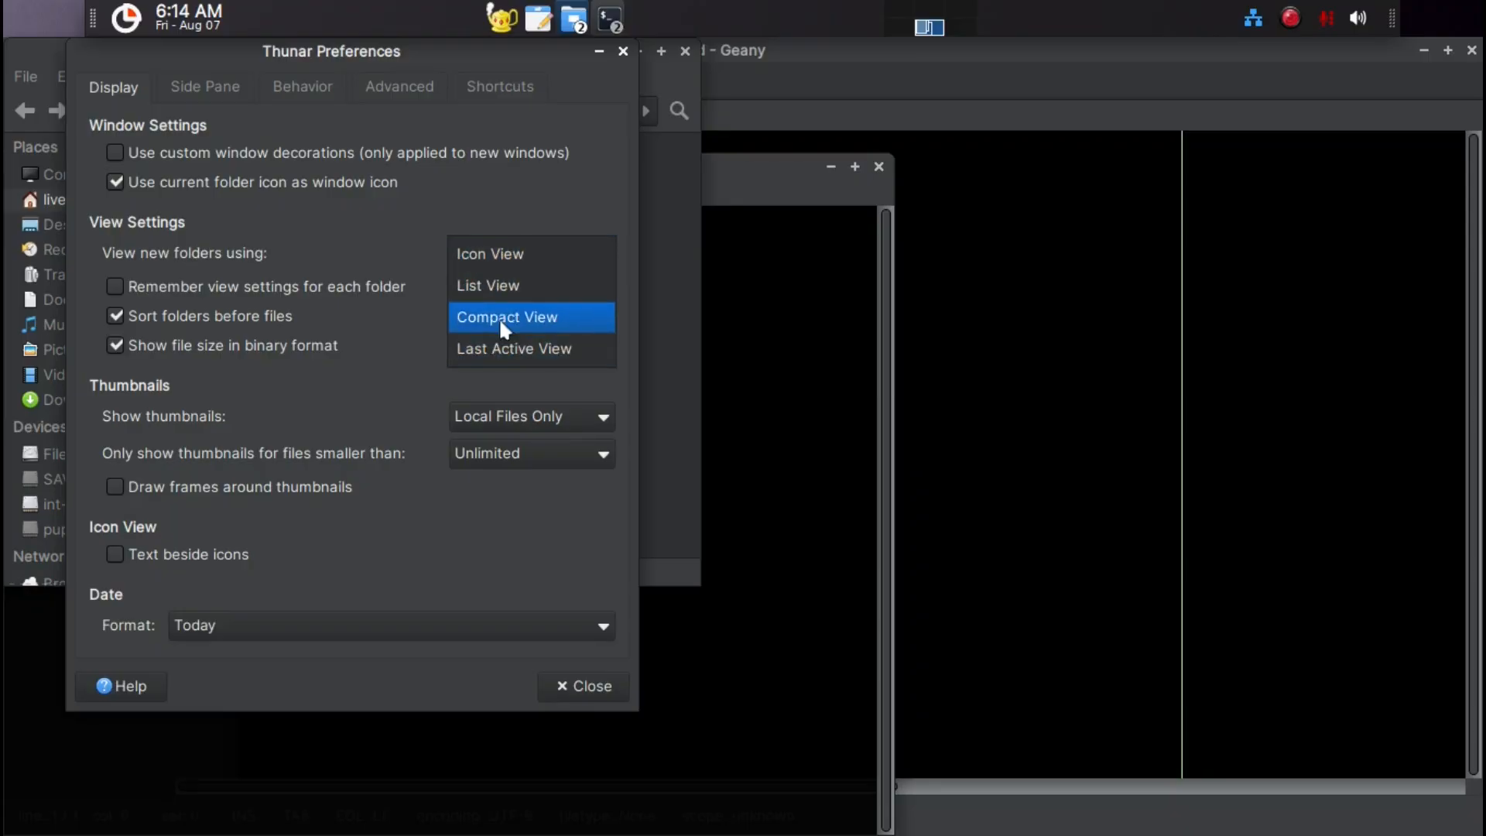
{"action": "left_click", "coordinate": [500, 296]}
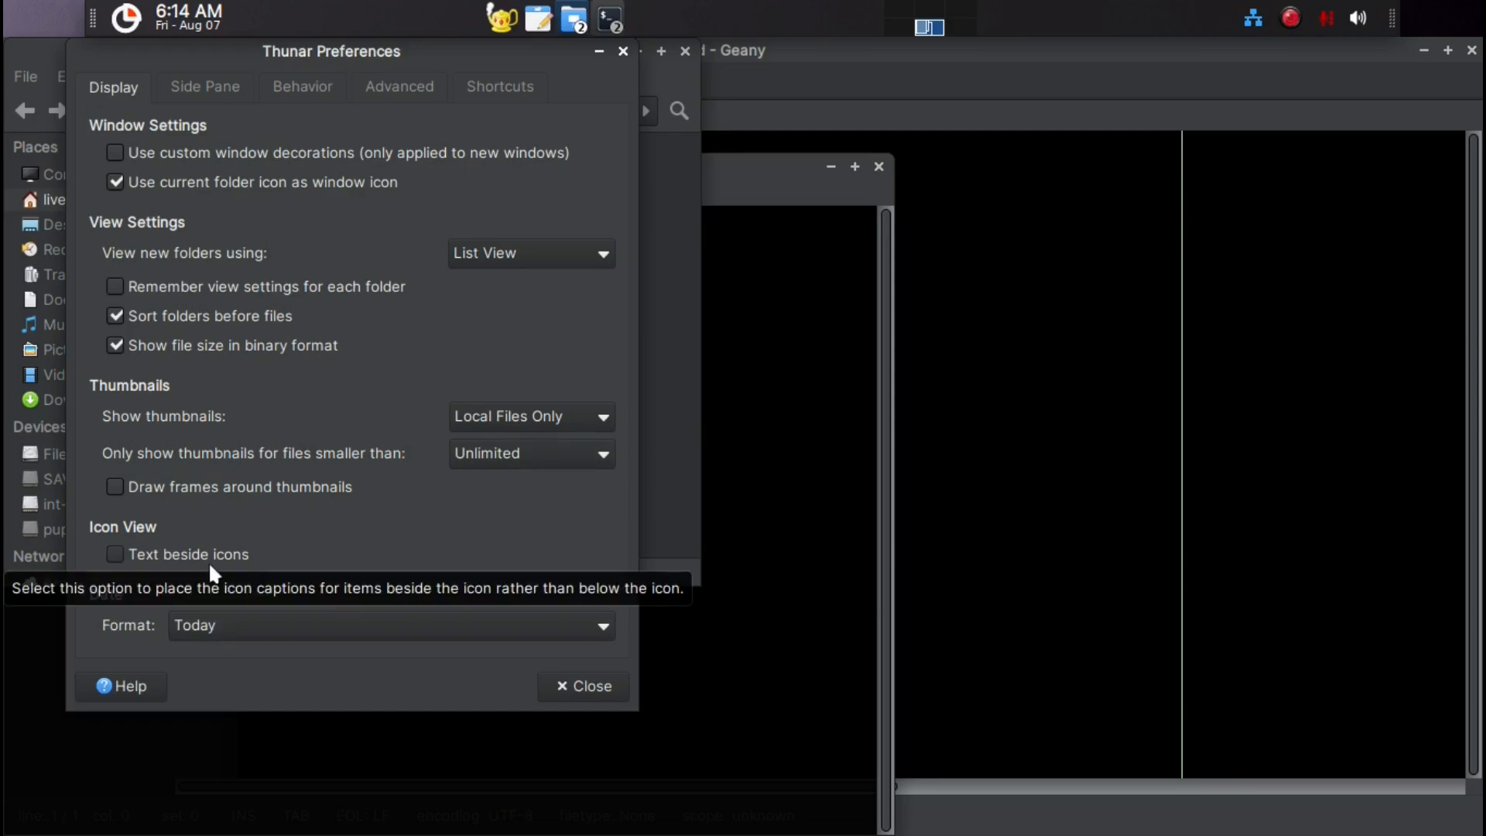
Configure Thunar to activate items with a single click, open folders in new tabs on middle click, and open new instances as tabs.
{"action": "left_click", "coordinate": [217, 85]}
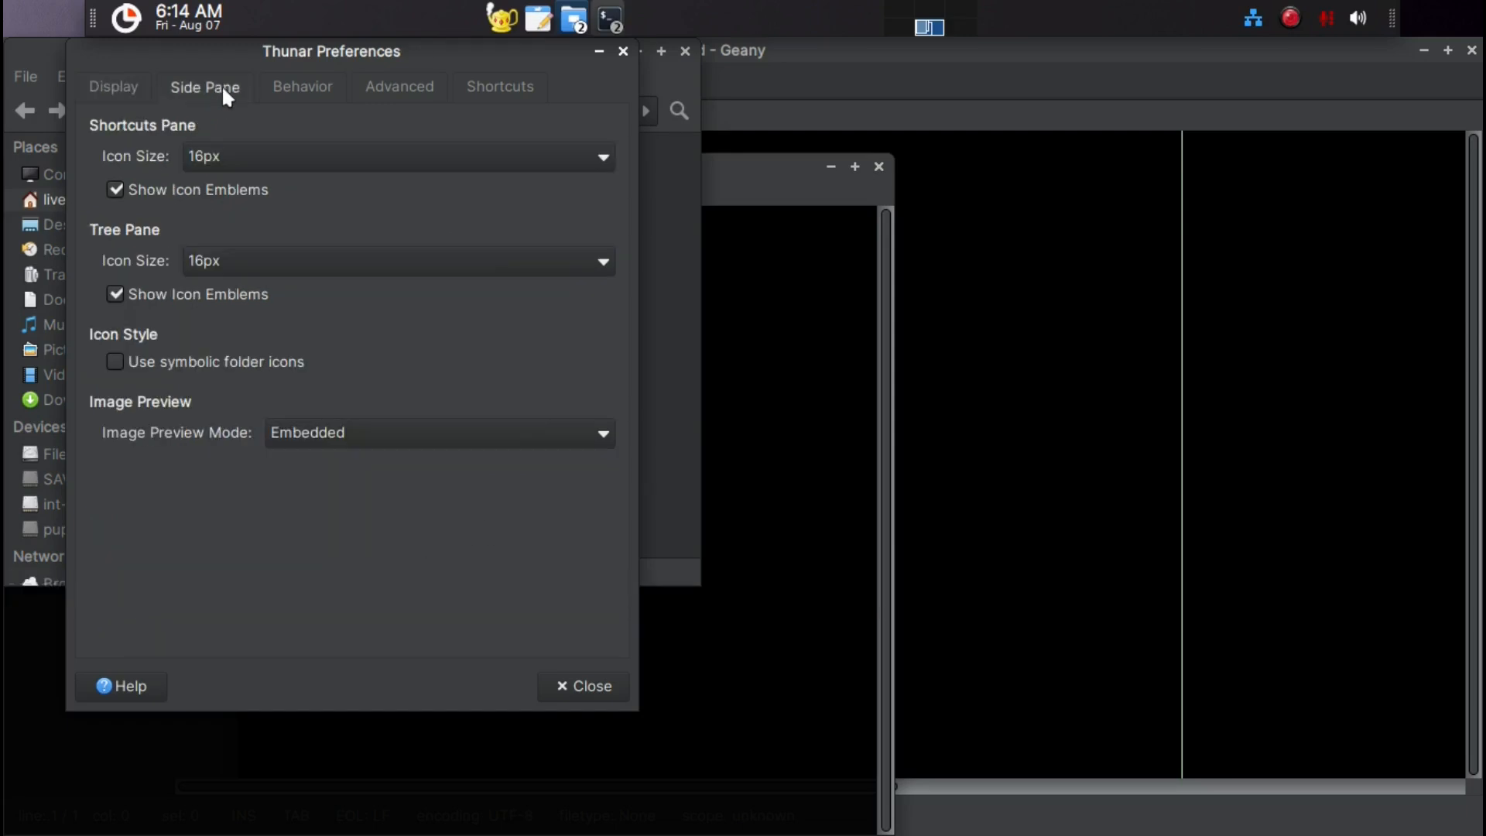
{"action": "left_click", "coordinate": [276, 92]}
{"action": "left_click", "coordinate": [286, 158]}
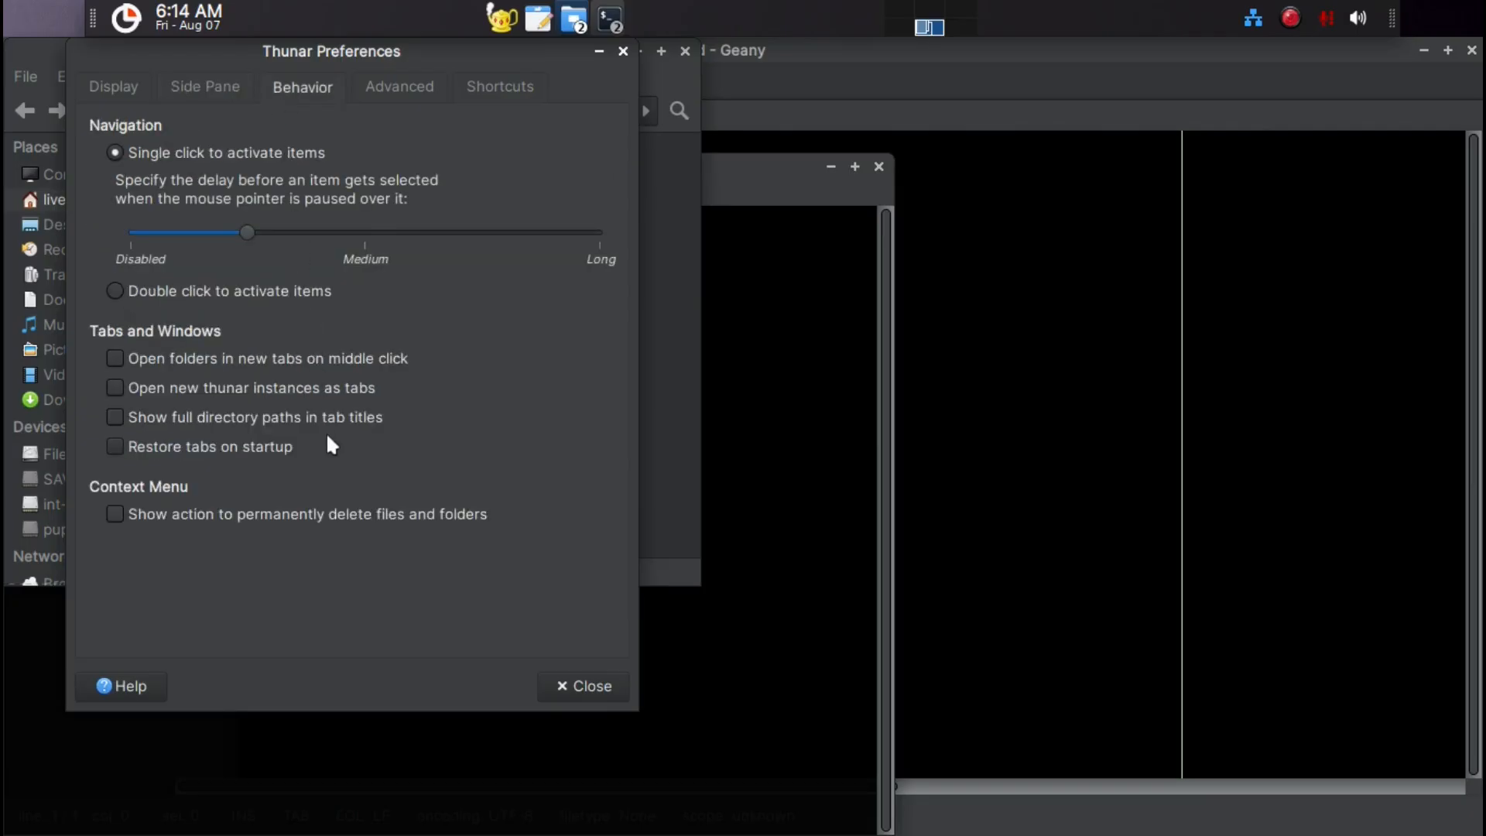
{"action": "left_click", "coordinate": [293, 360]}
{"action": "left_click", "coordinate": [275, 387]}
Enable showing full directory paths in tab titles and restoring tabs on startup, and close the Thunar preferences.
{"action": "left_click_drag", "start_coordinate": [447, 49], "coordinate": [857, 159]}
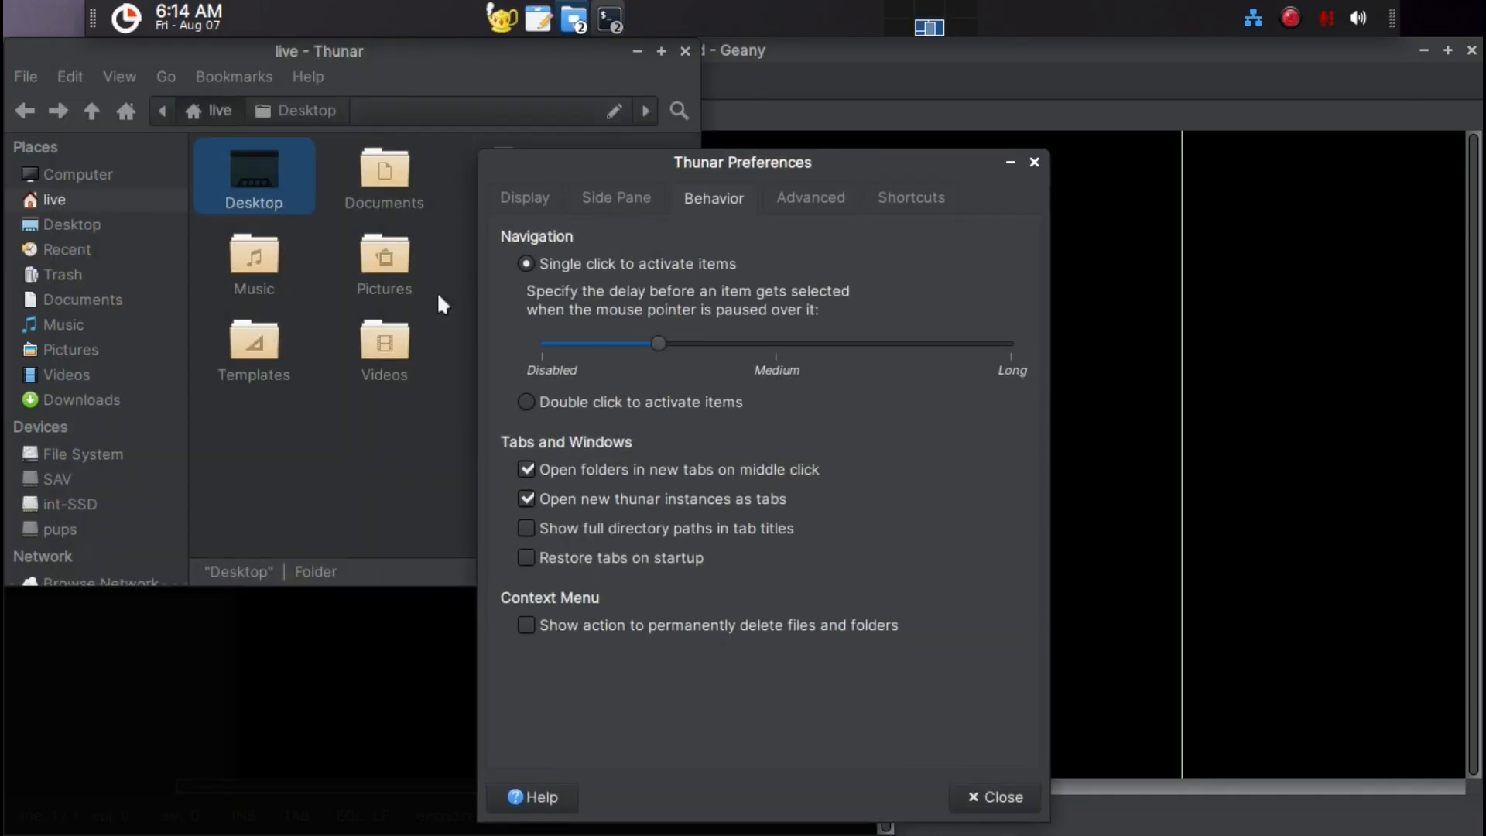
{"action": "left_click", "coordinate": [375, 473]}
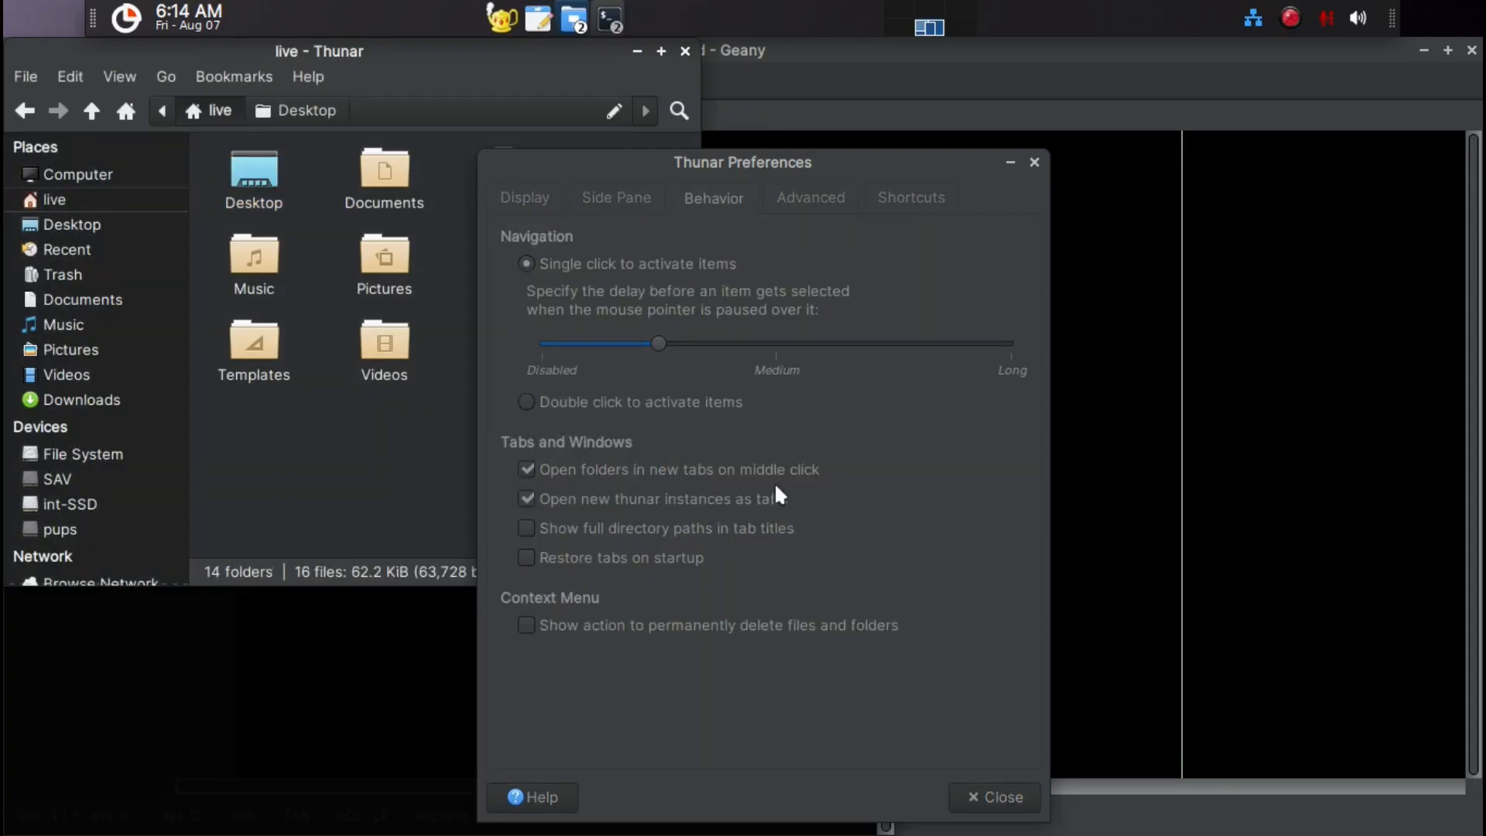
{"action": "left_click", "coordinate": [904, 443]}
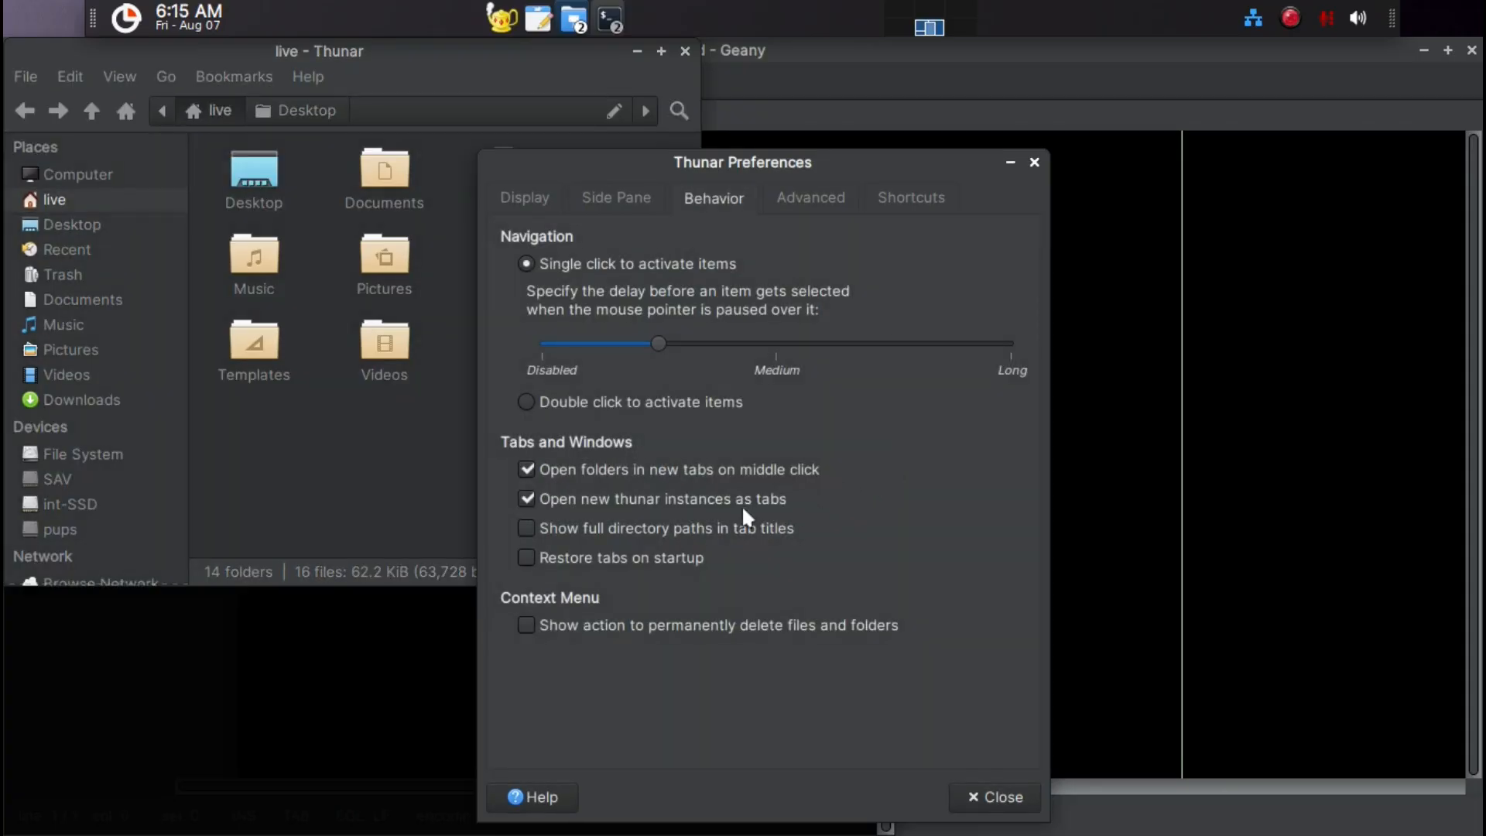
{"action": "left_click", "coordinate": [727, 526]}
{"action": "left_click", "coordinate": [384, 462]}
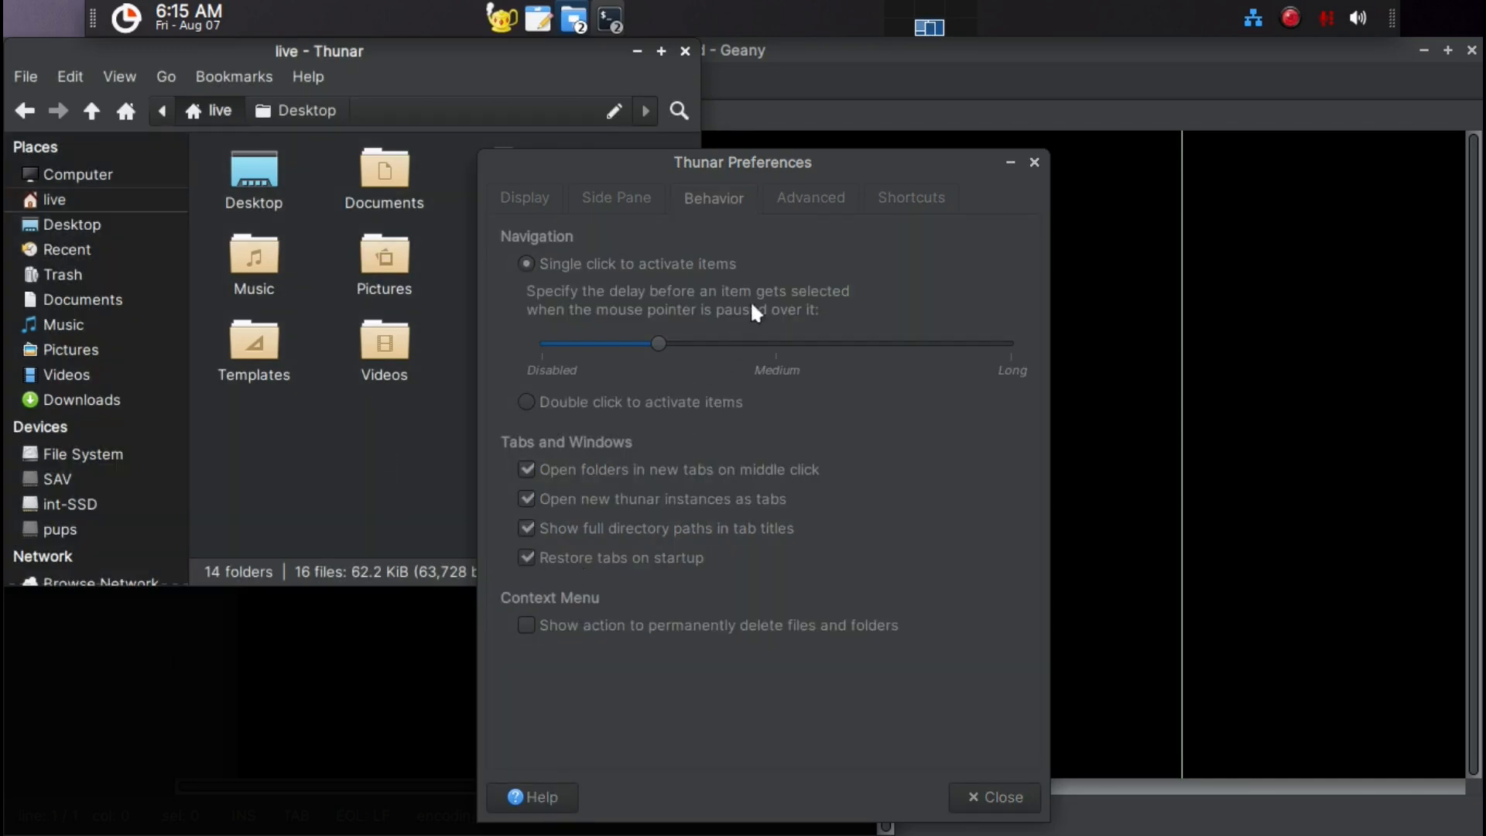
{"action": "left_click", "coordinate": [785, 201]}
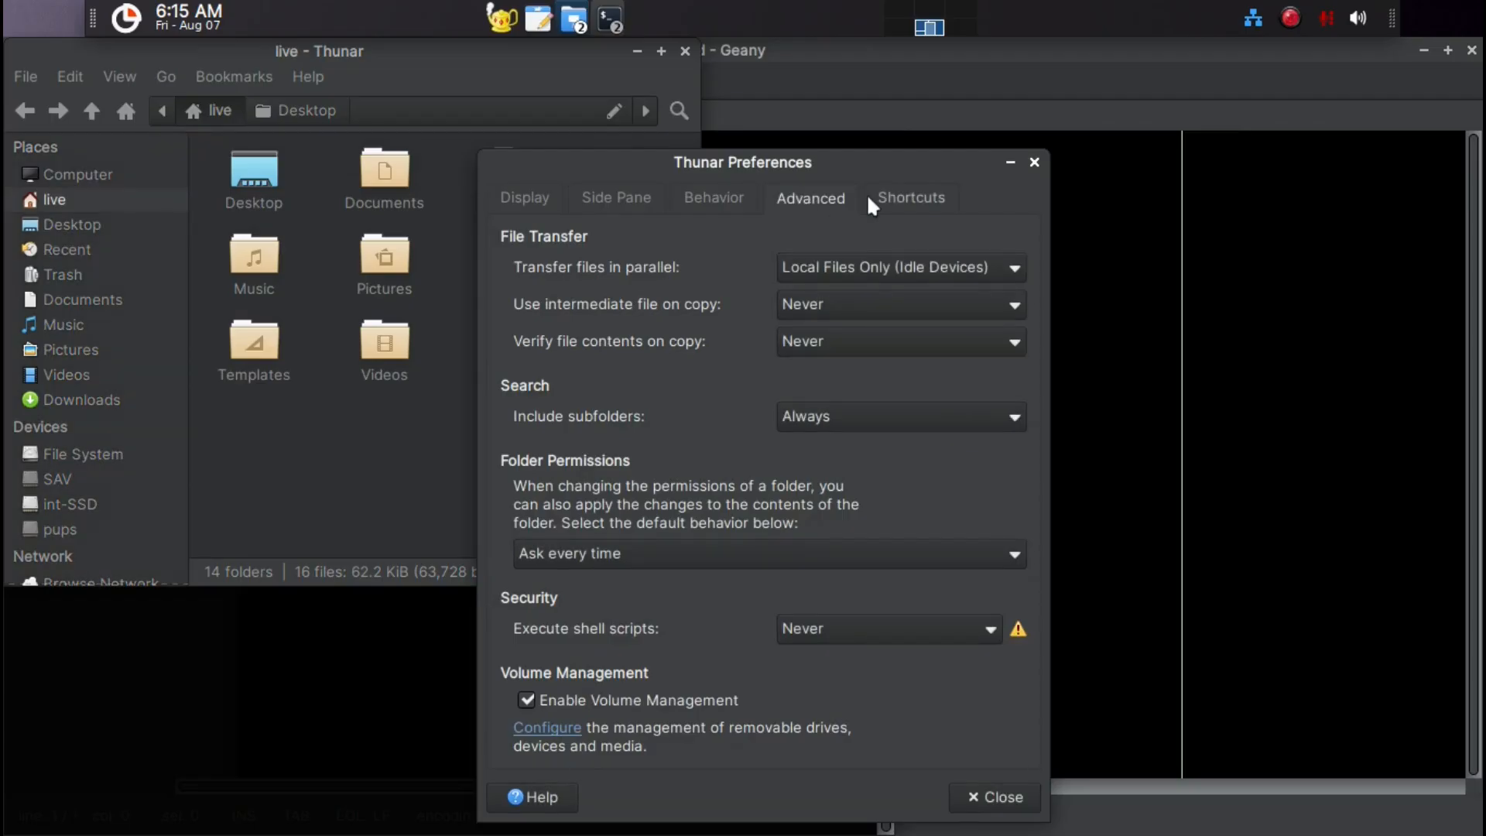
{"action": "left_click", "coordinate": [869, 200]}
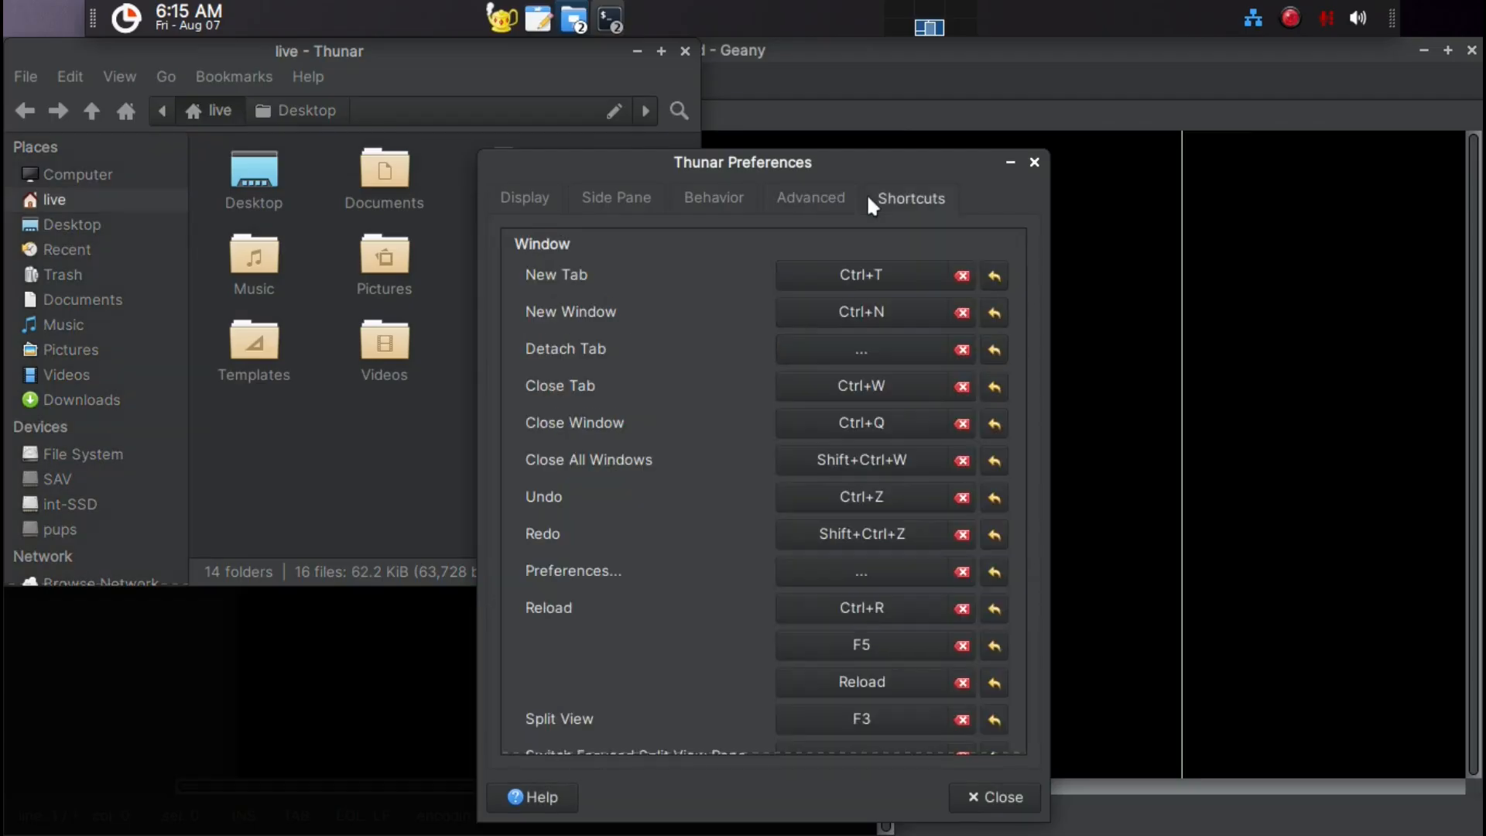
{"action": "left_click", "coordinate": [996, 797]}
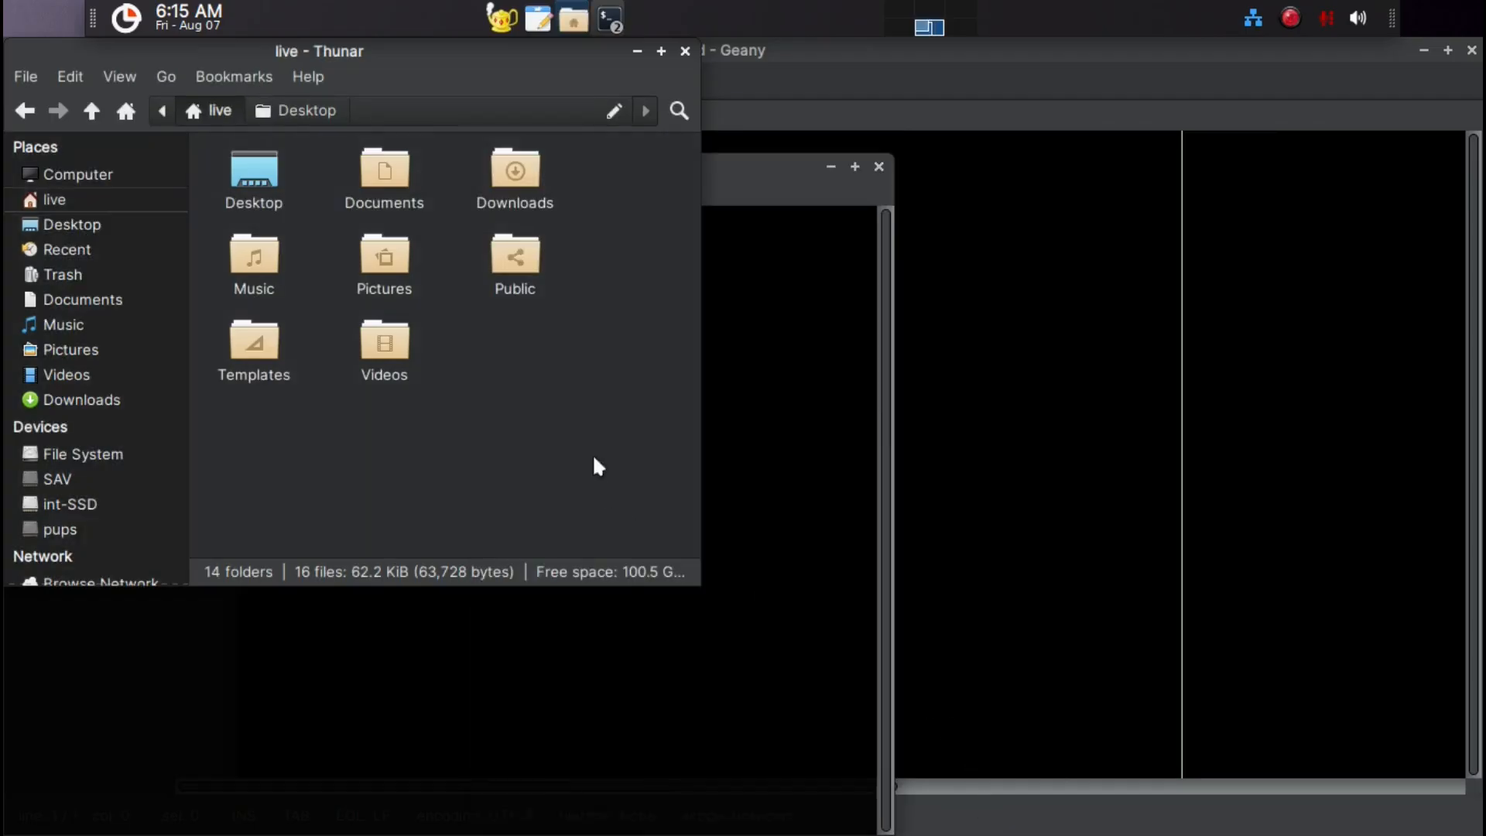
Close Thunar, relaunch it from the terminal with the command thunar, and show the hidden files in the home folder.
{"action": "left_click", "coordinate": [684, 52]}
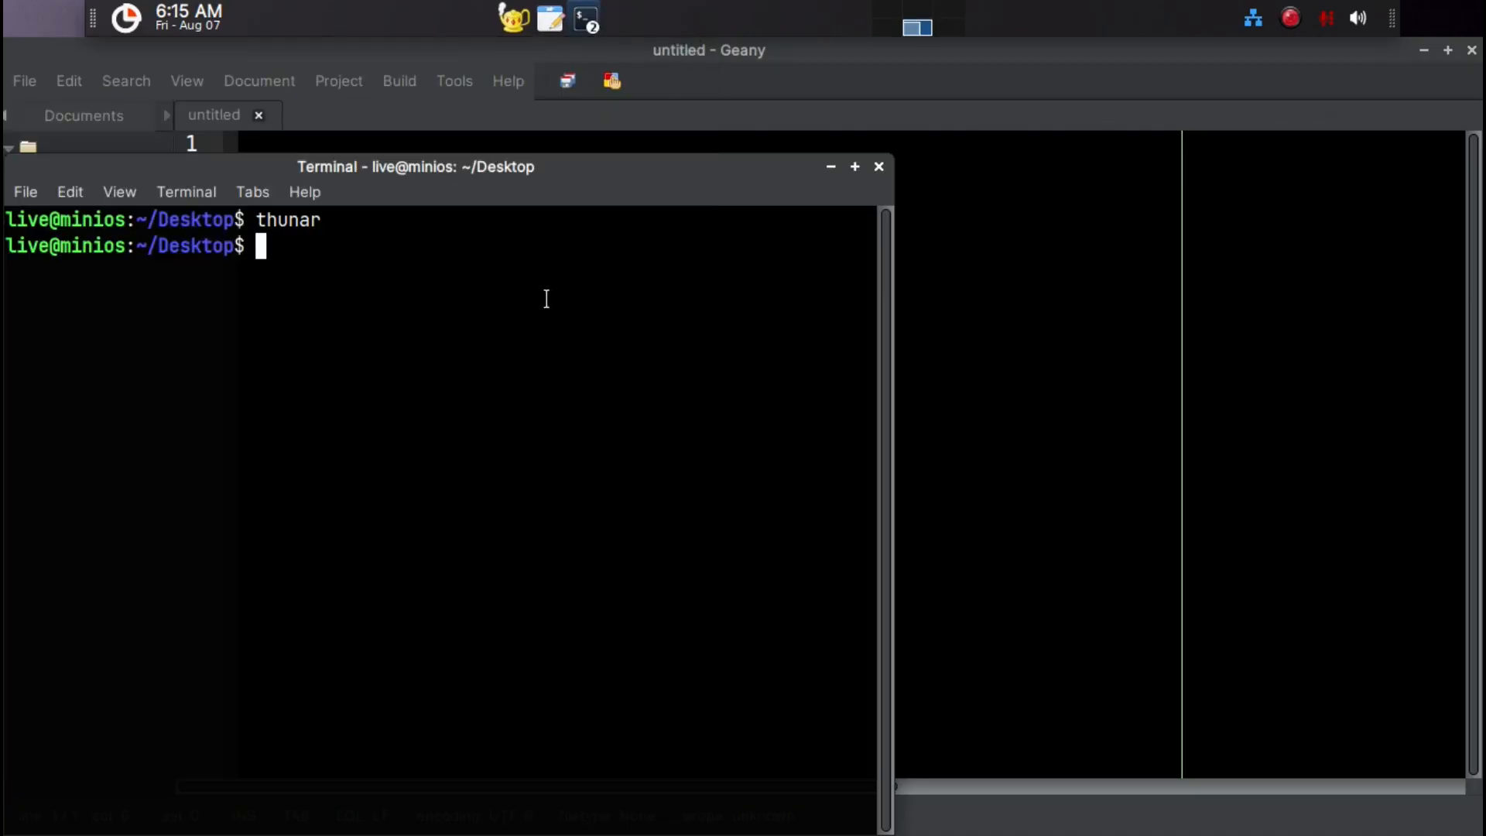
{"action": "key", "text": "Up"}
{"action": "key", "text": "Return"}
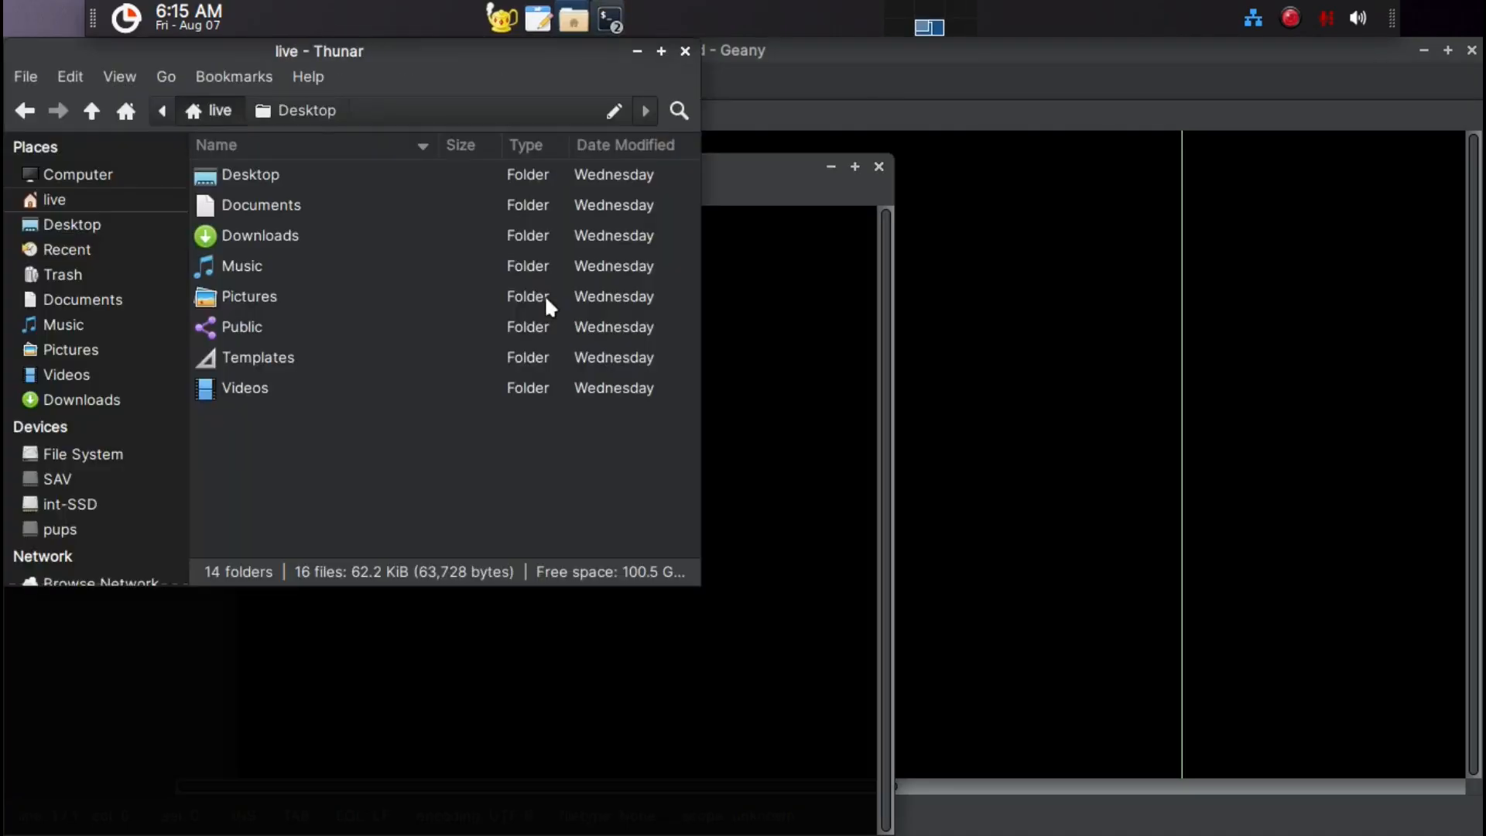
{"action": "left_click", "coordinate": [370, 333]}
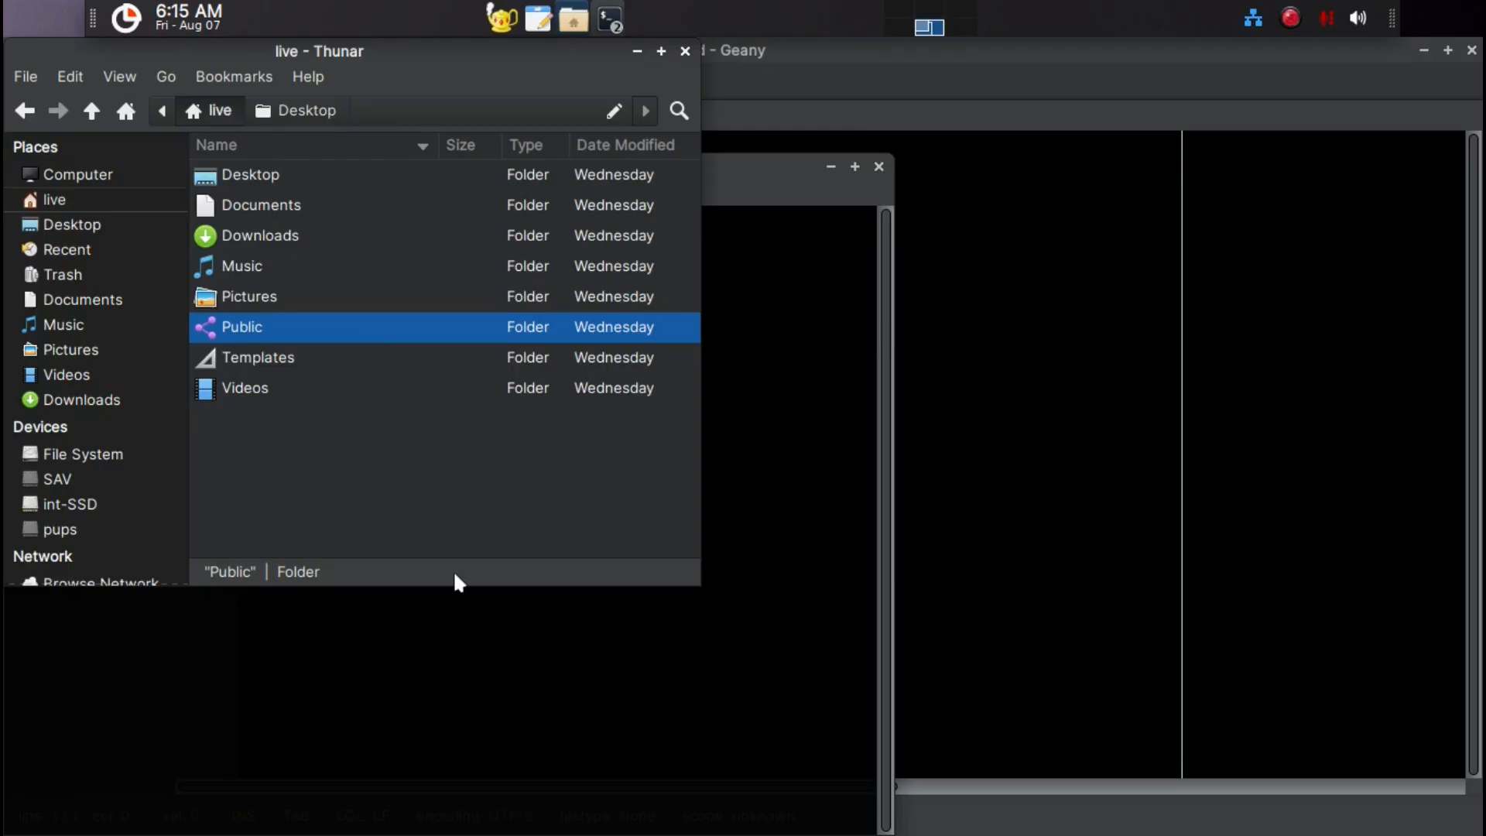
{"action": "key", "text": "ctrl+h"}
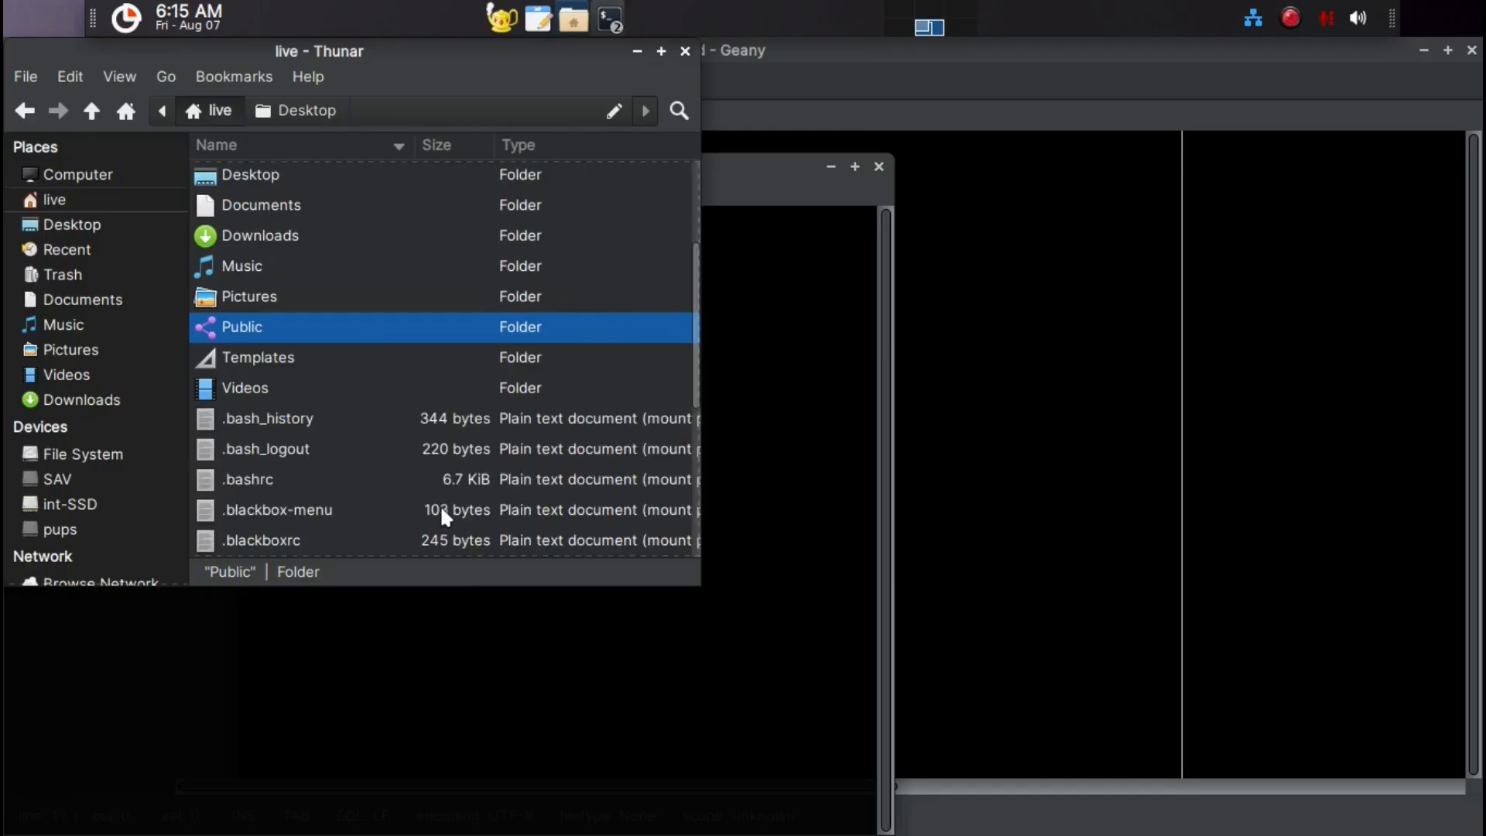
Open the .bashrc file from the home folder in the Geany editor window.
{"action": "left_click", "coordinate": [430, 483]}
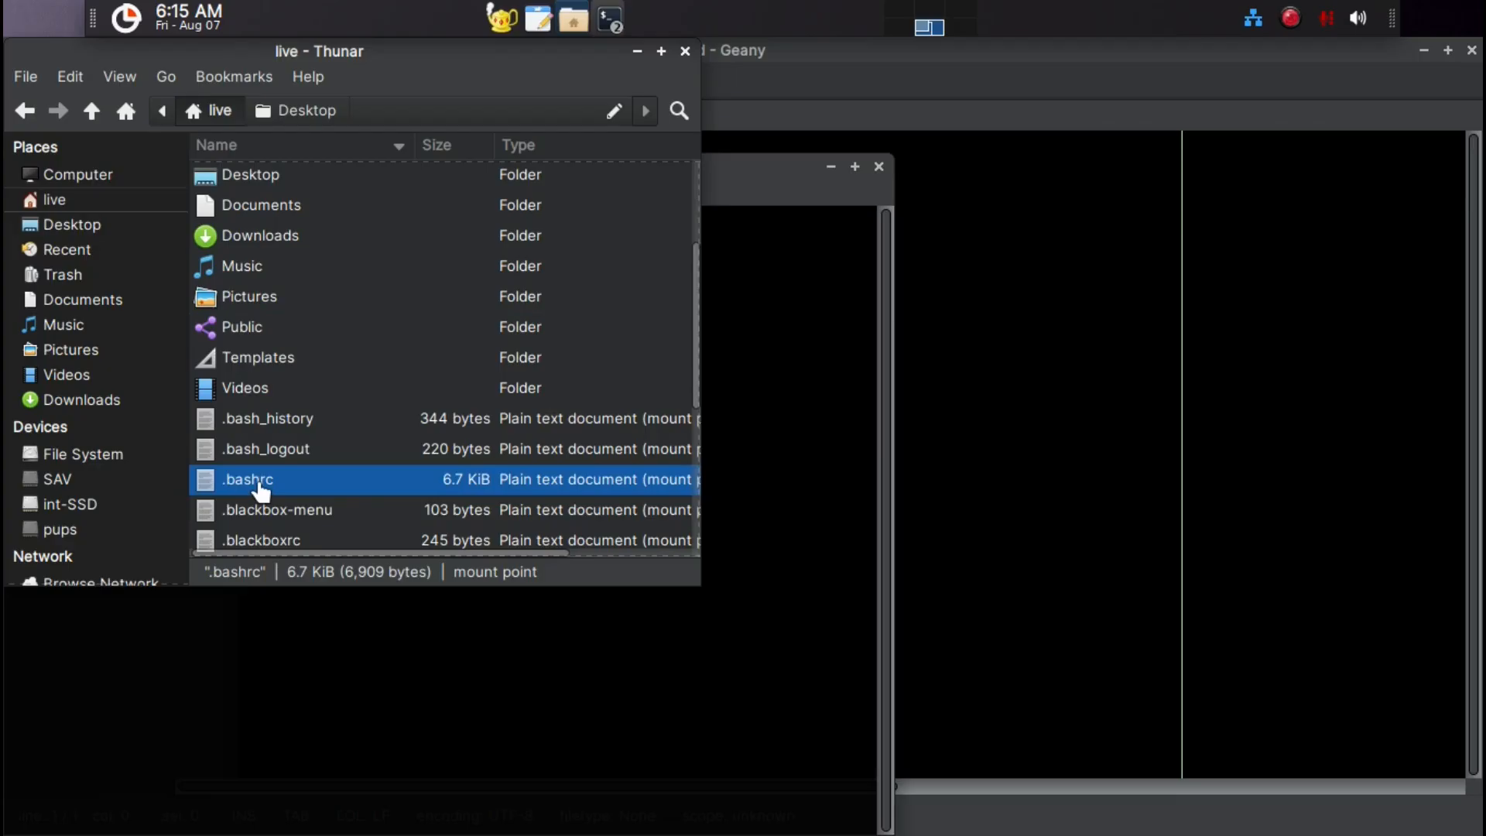
{"action": "left_click_drag", "start_coordinate": [262, 491], "coordinate": [1167, 464]}
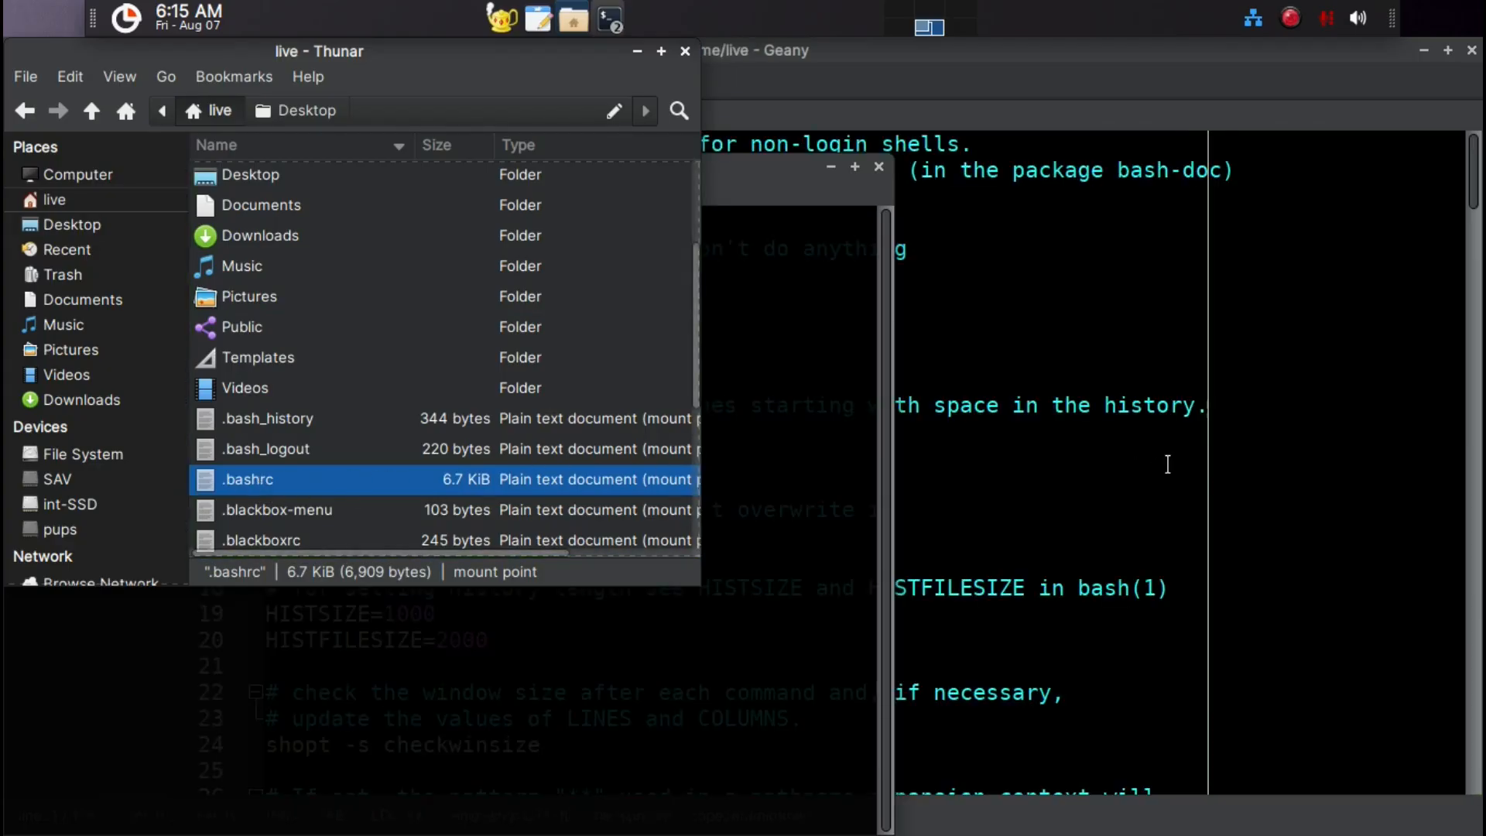
{"action": "left_click", "coordinate": [1198, 533]}
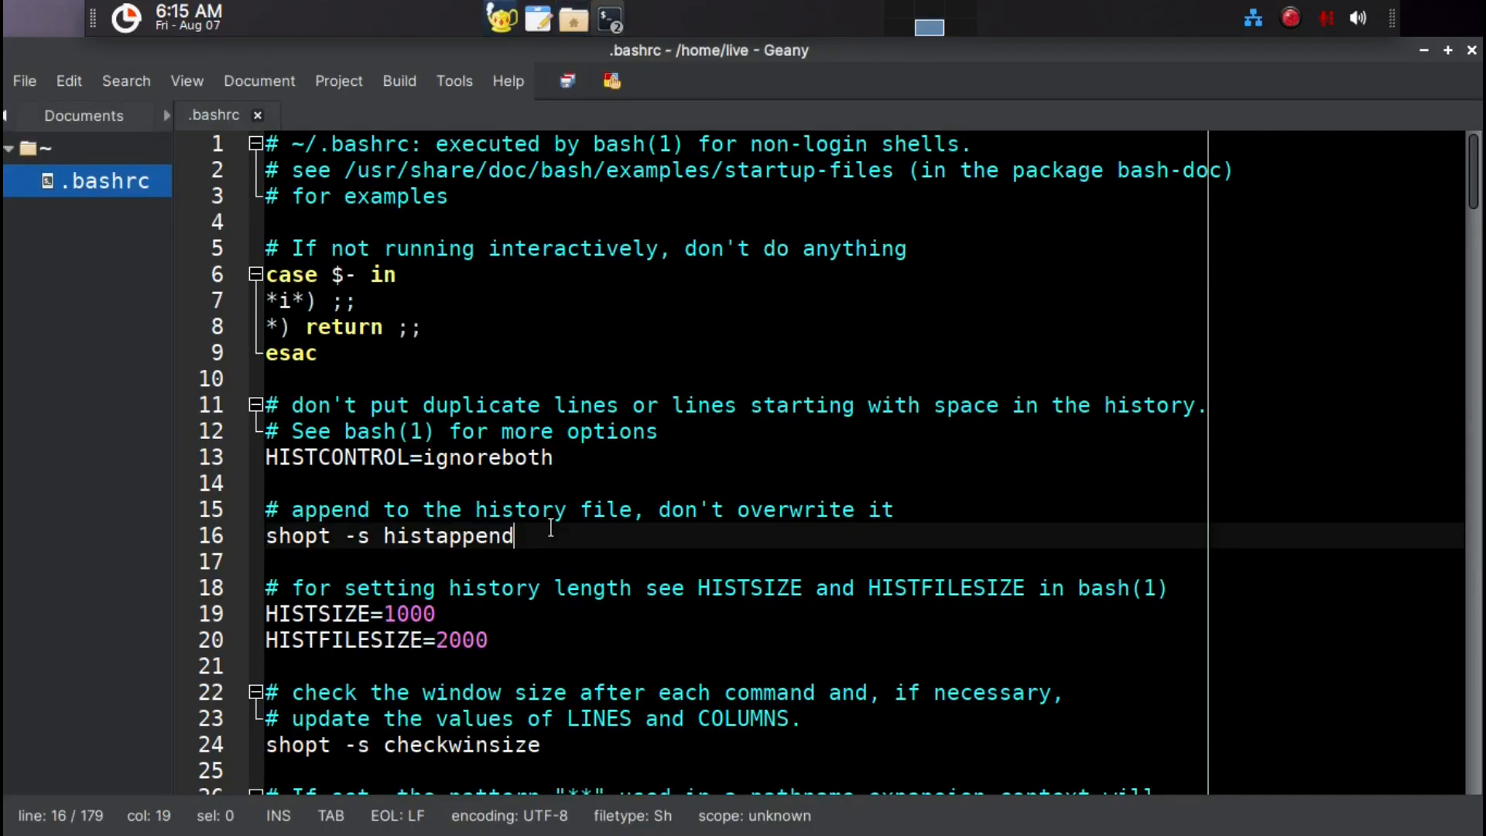
Hide the line numbers in the Geany editor showing .bashrc.
{"action": "scroll", "coordinate": [550, 528], "scroll_direction": "down", "scroll_amount": 3}
{"action": "scroll", "coordinate": [557, 550], "scroll_direction": "up", "scroll_amount": 2}
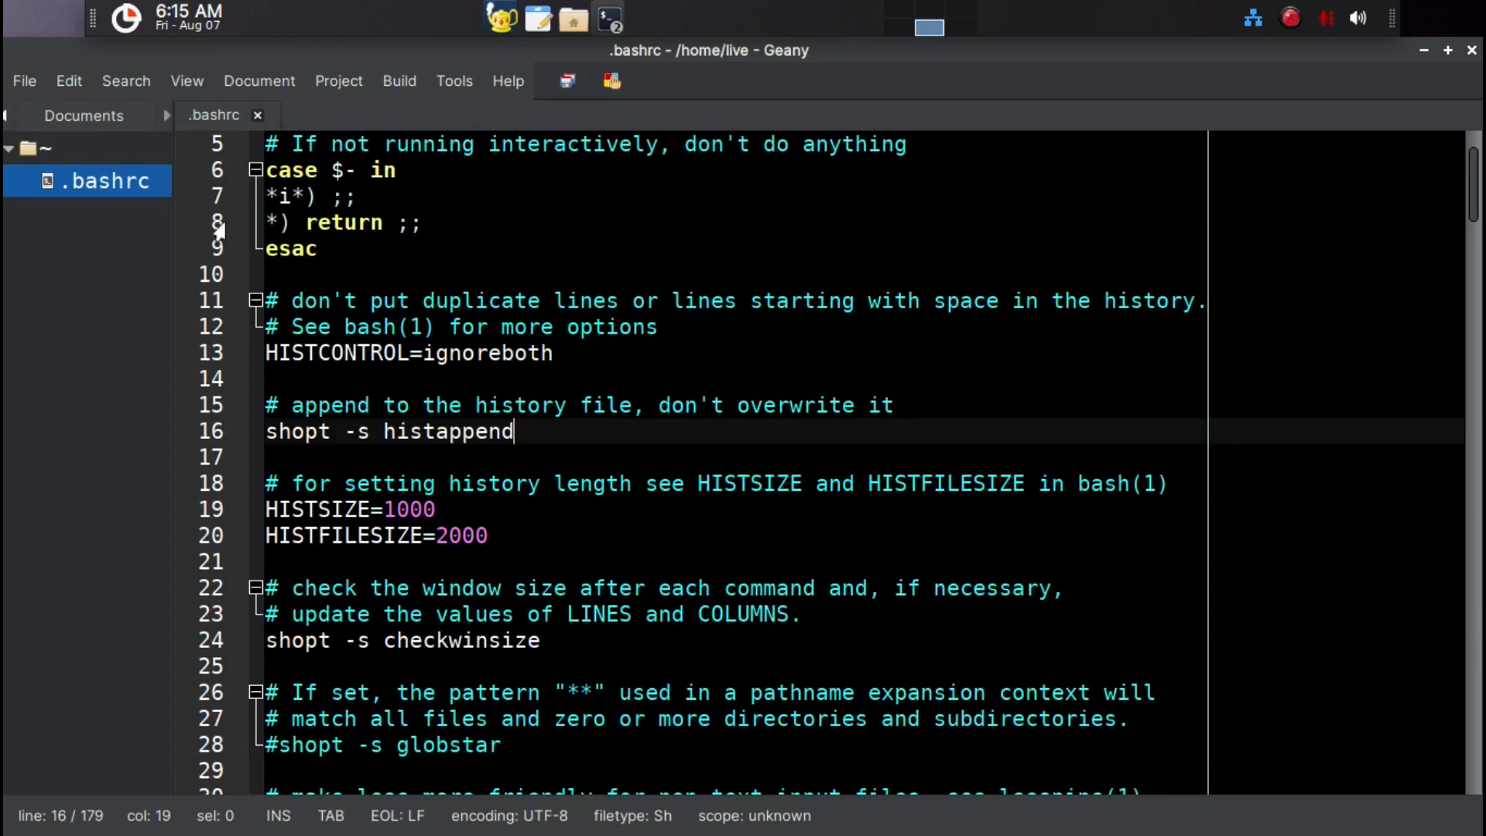
{"action": "left_click", "coordinate": [192, 78]}
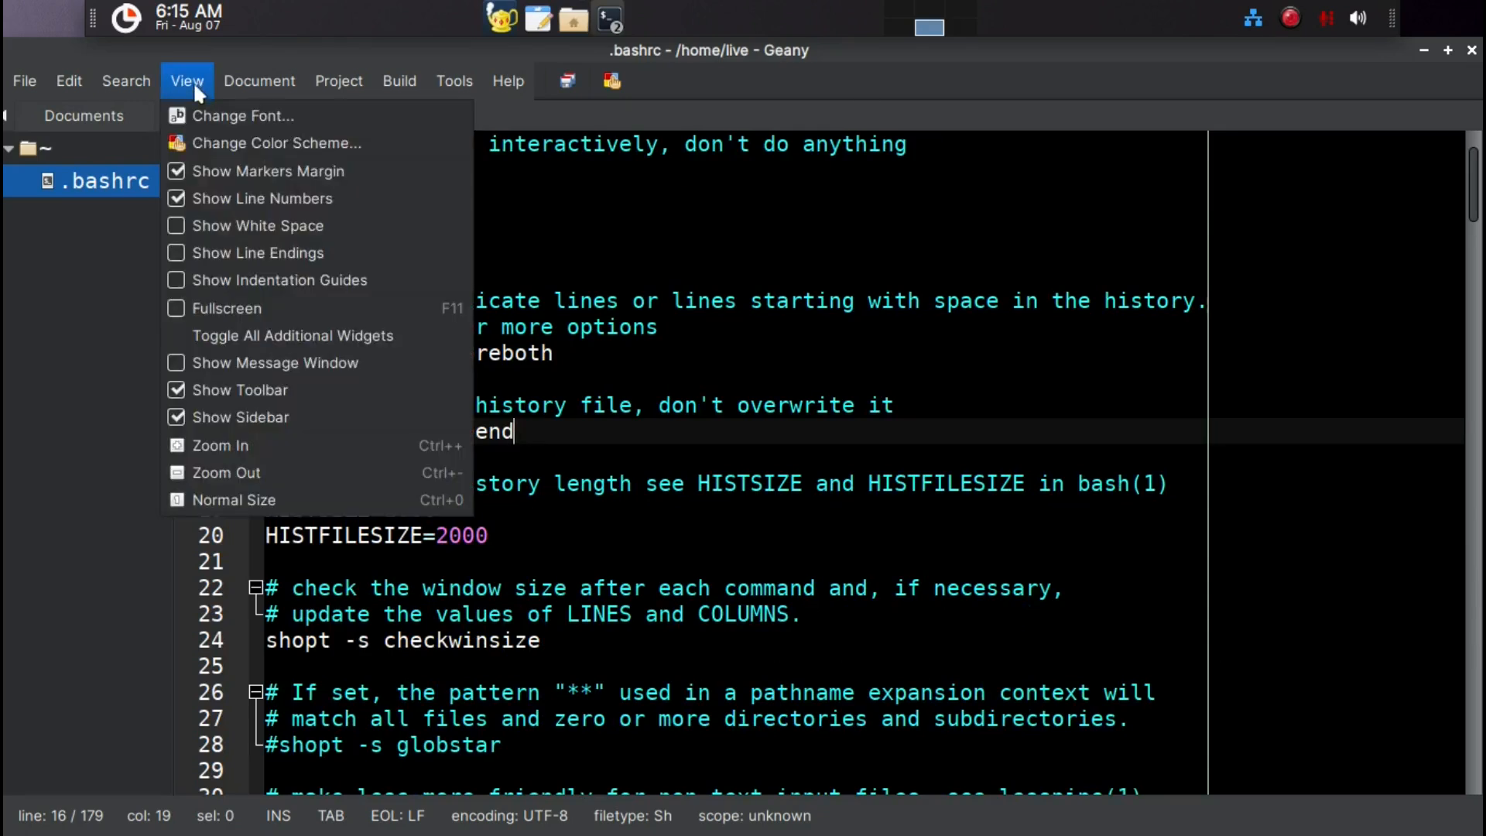
{"action": "left_click", "coordinate": [208, 198]}
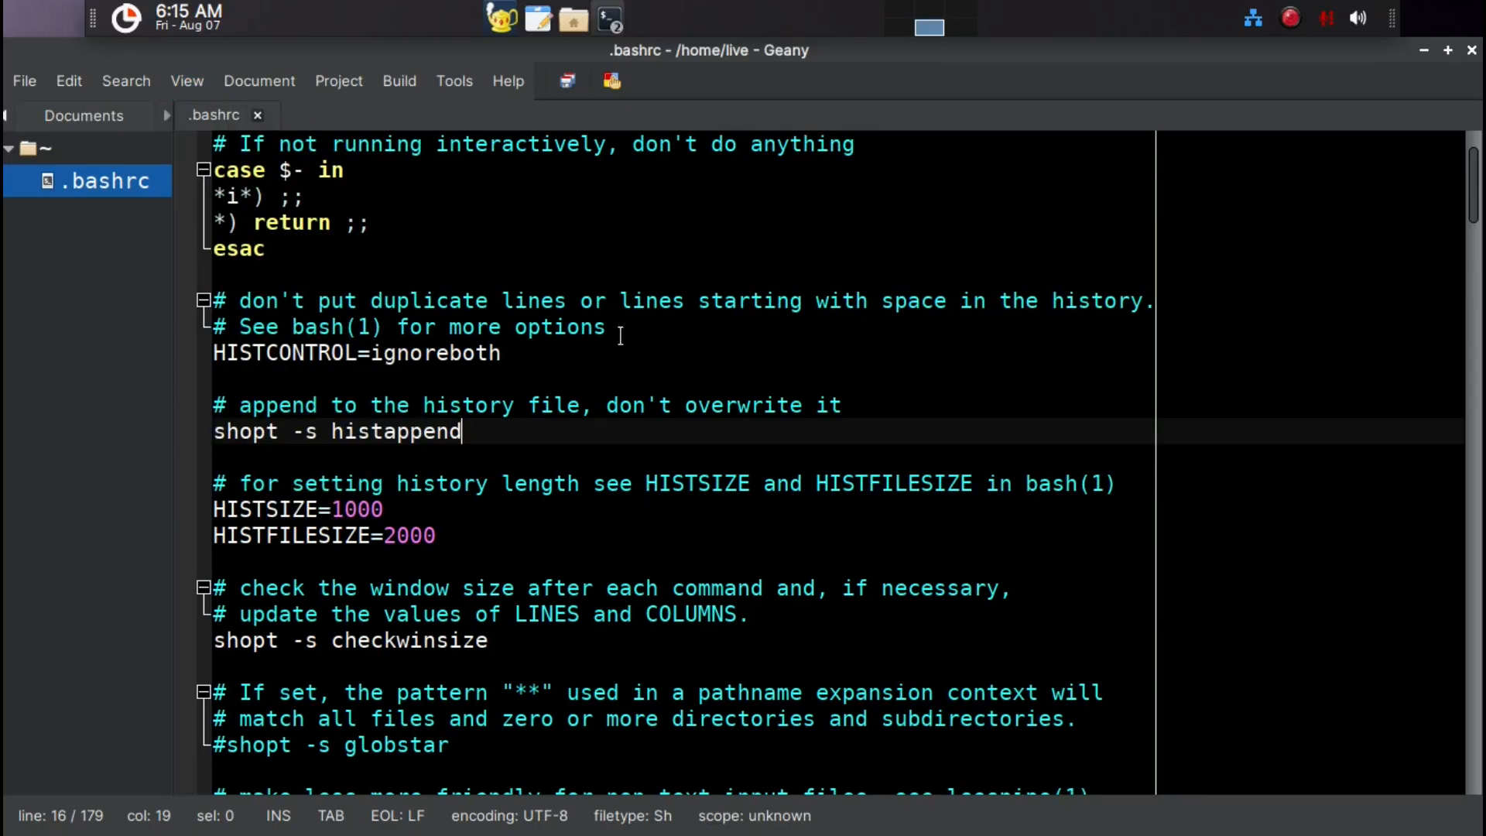
Switch to Thunar, go to the V folder on the int-SSD drive, and open utube.txt in Geany.
{"action": "left_click", "coordinate": [571, 22]}
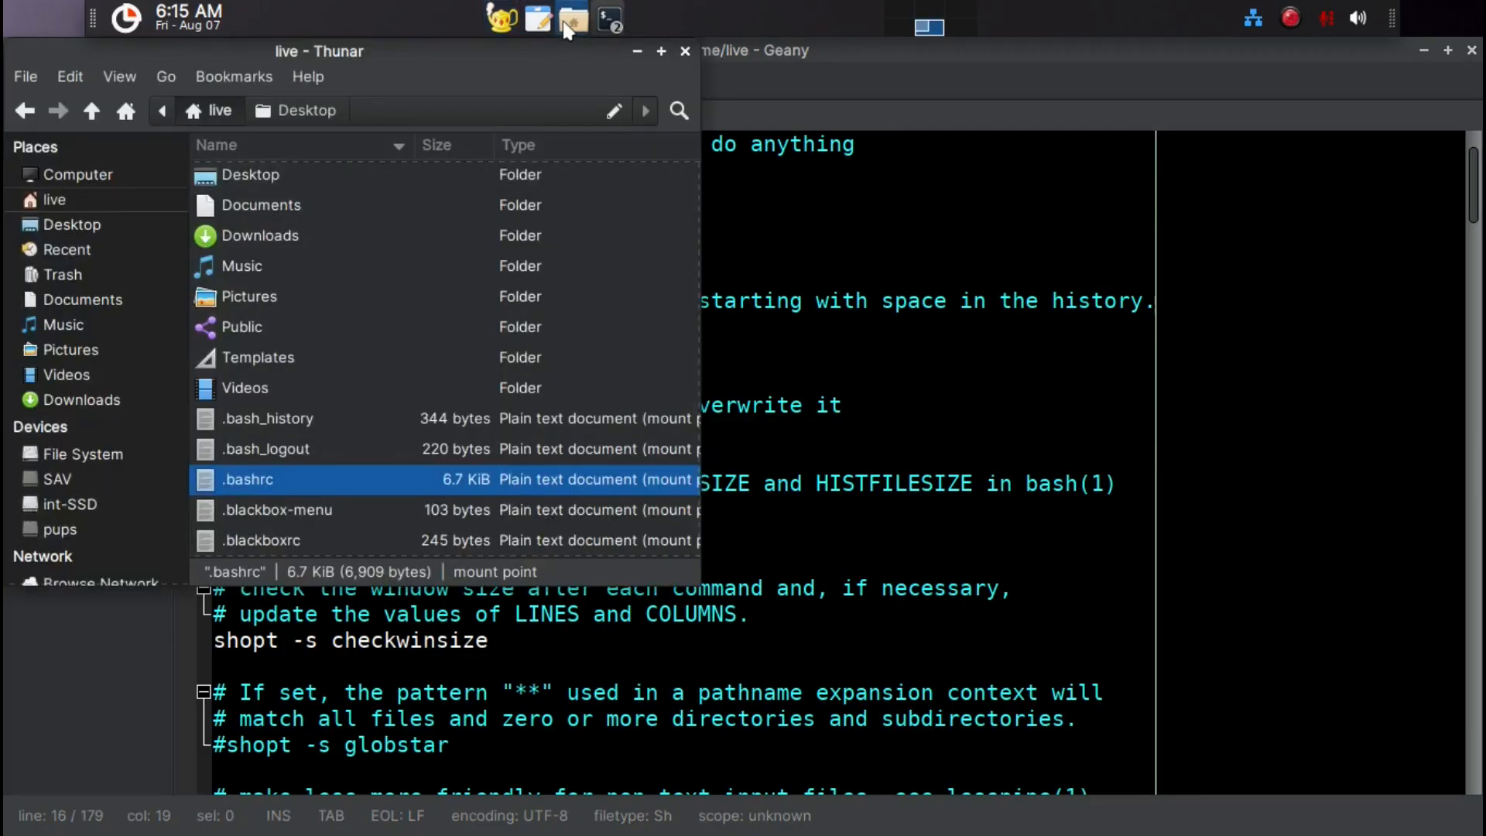
{"action": "left_click", "coordinate": [50, 495]}
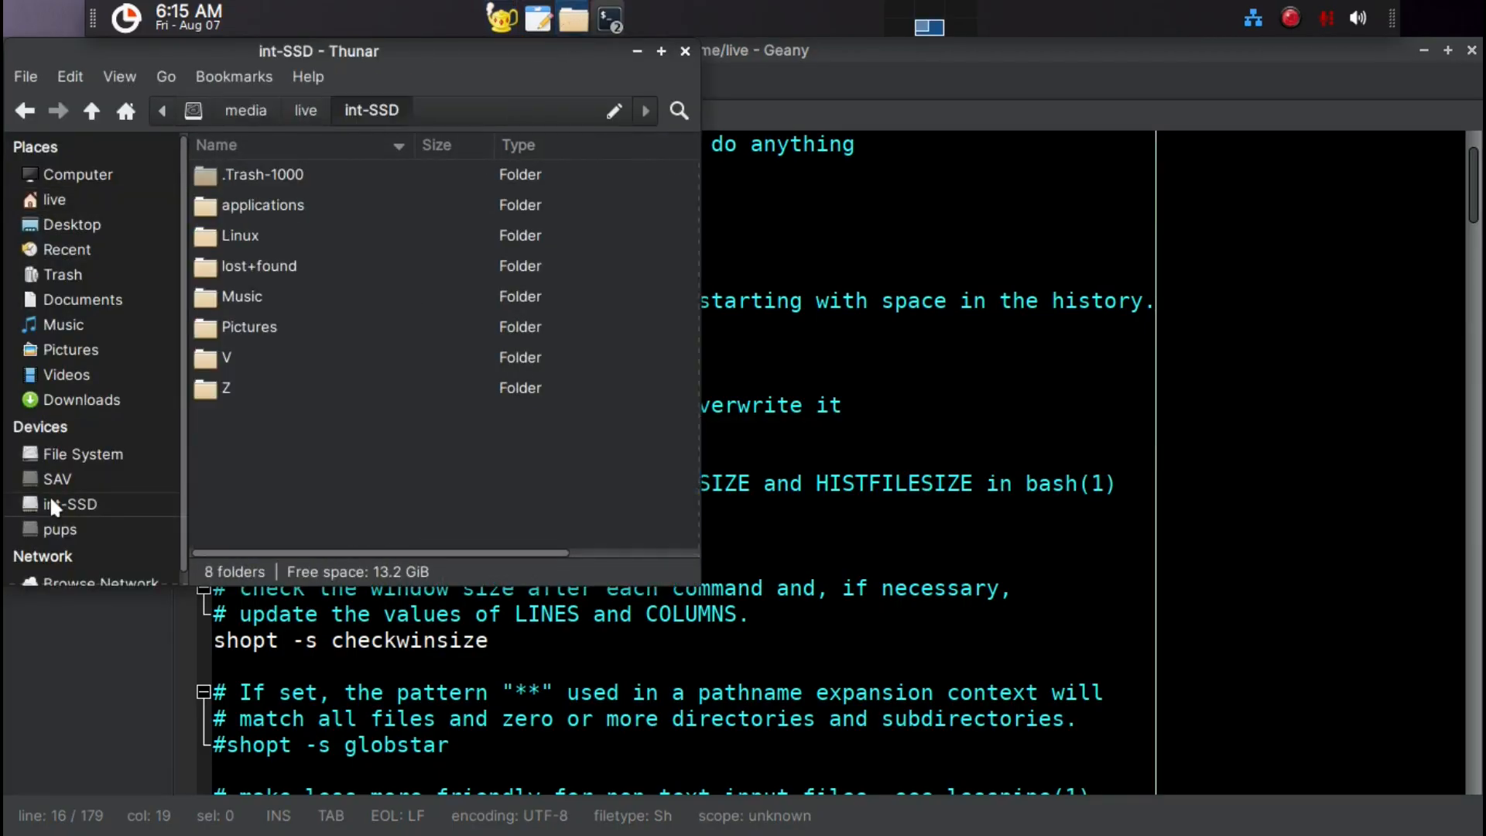
{"action": "double_click", "coordinate": [208, 363]}
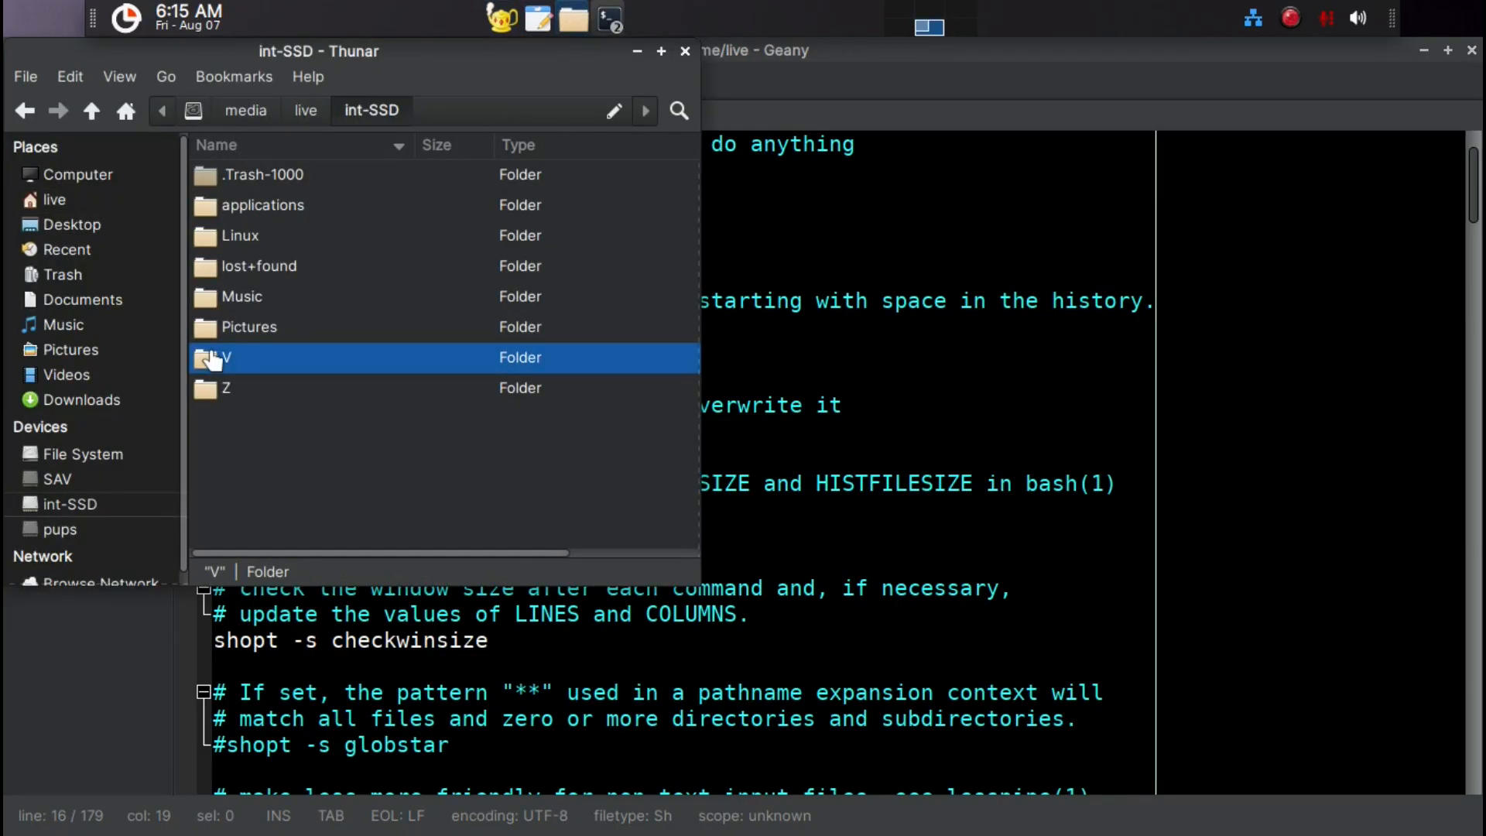
{"action": "left_click", "coordinate": [208, 300]}
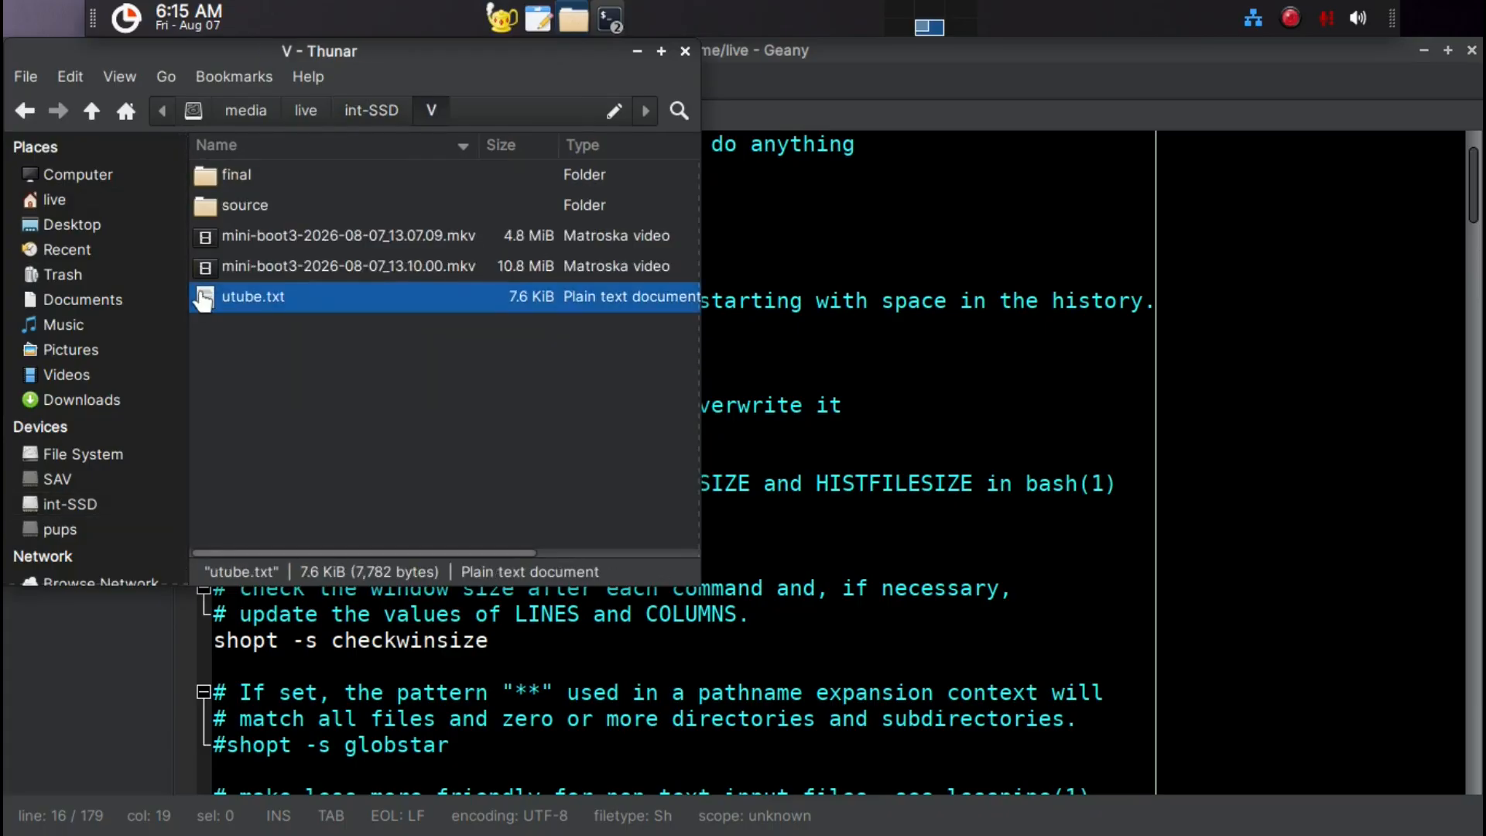
{"action": "left_click_drag", "start_coordinate": [204, 300], "coordinate": [945, 497]}
{"action": "left_click", "coordinate": [940, 540]}
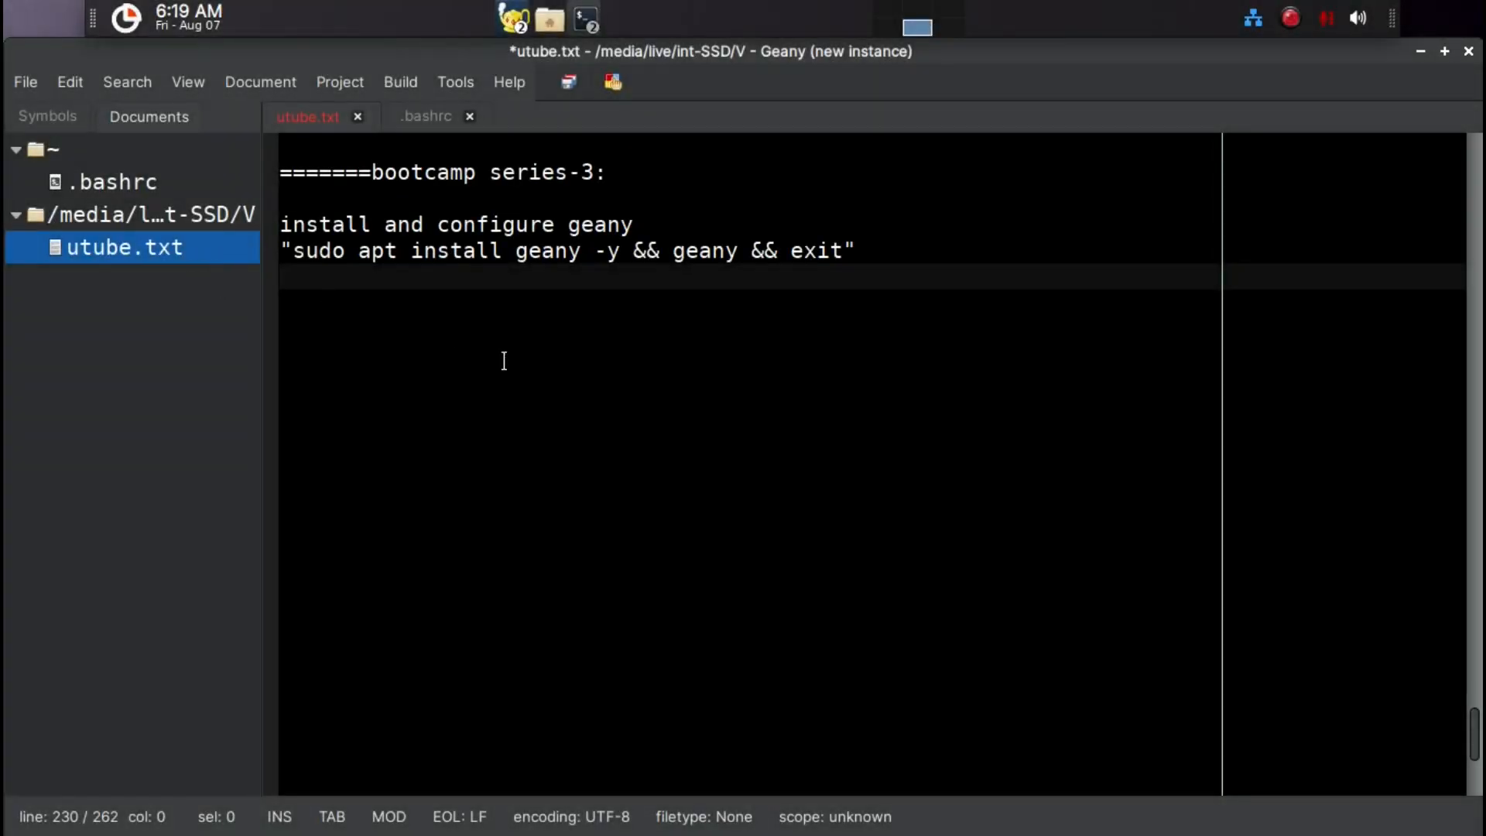
Add the line "quick thunar configuration" below the geany install command in utube.txt.
{"action": "left_click", "coordinate": [504, 345]}
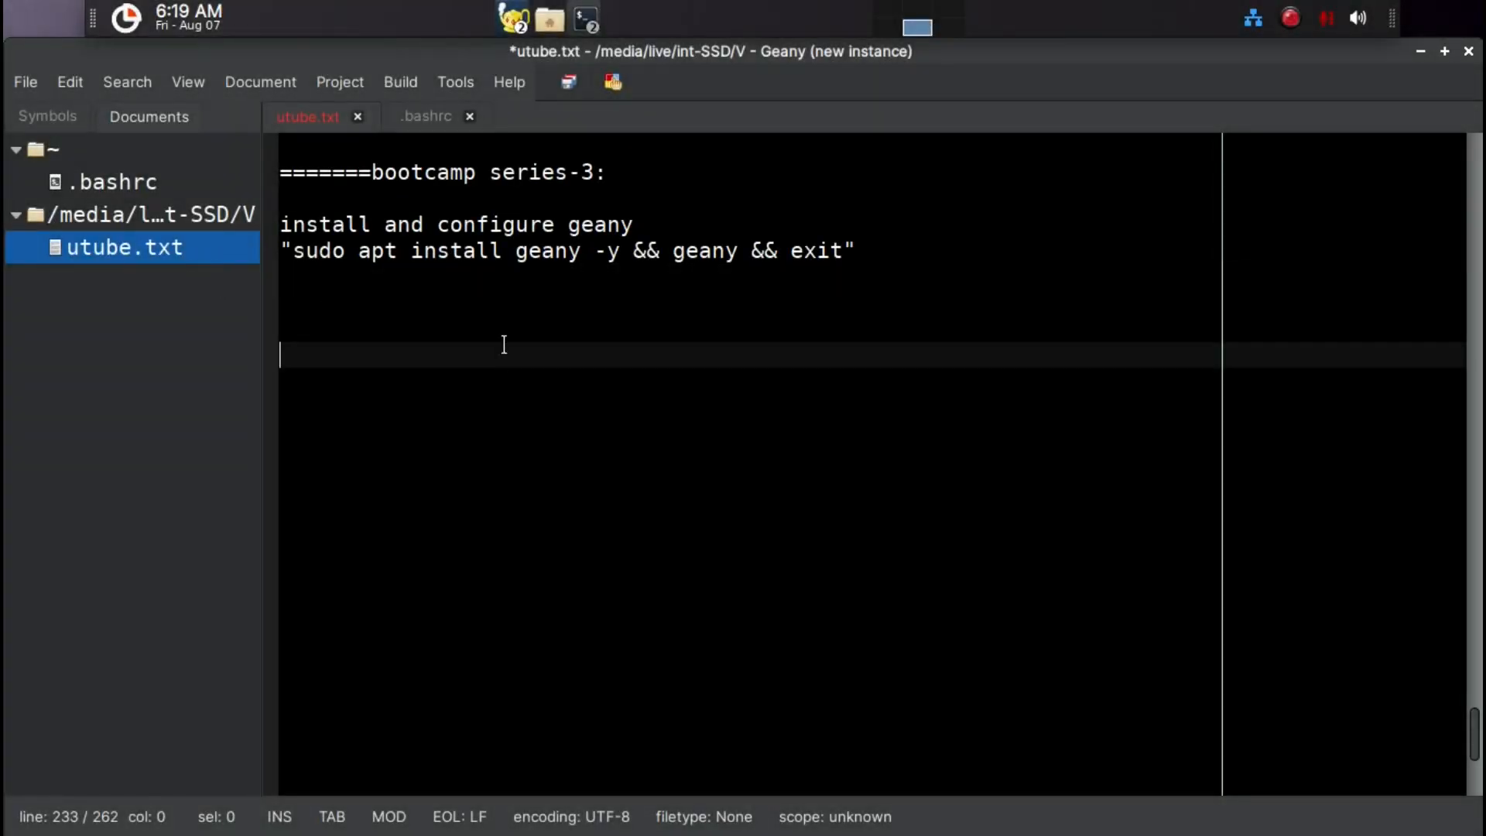
{"action": "left_click", "coordinate": [467, 287]}
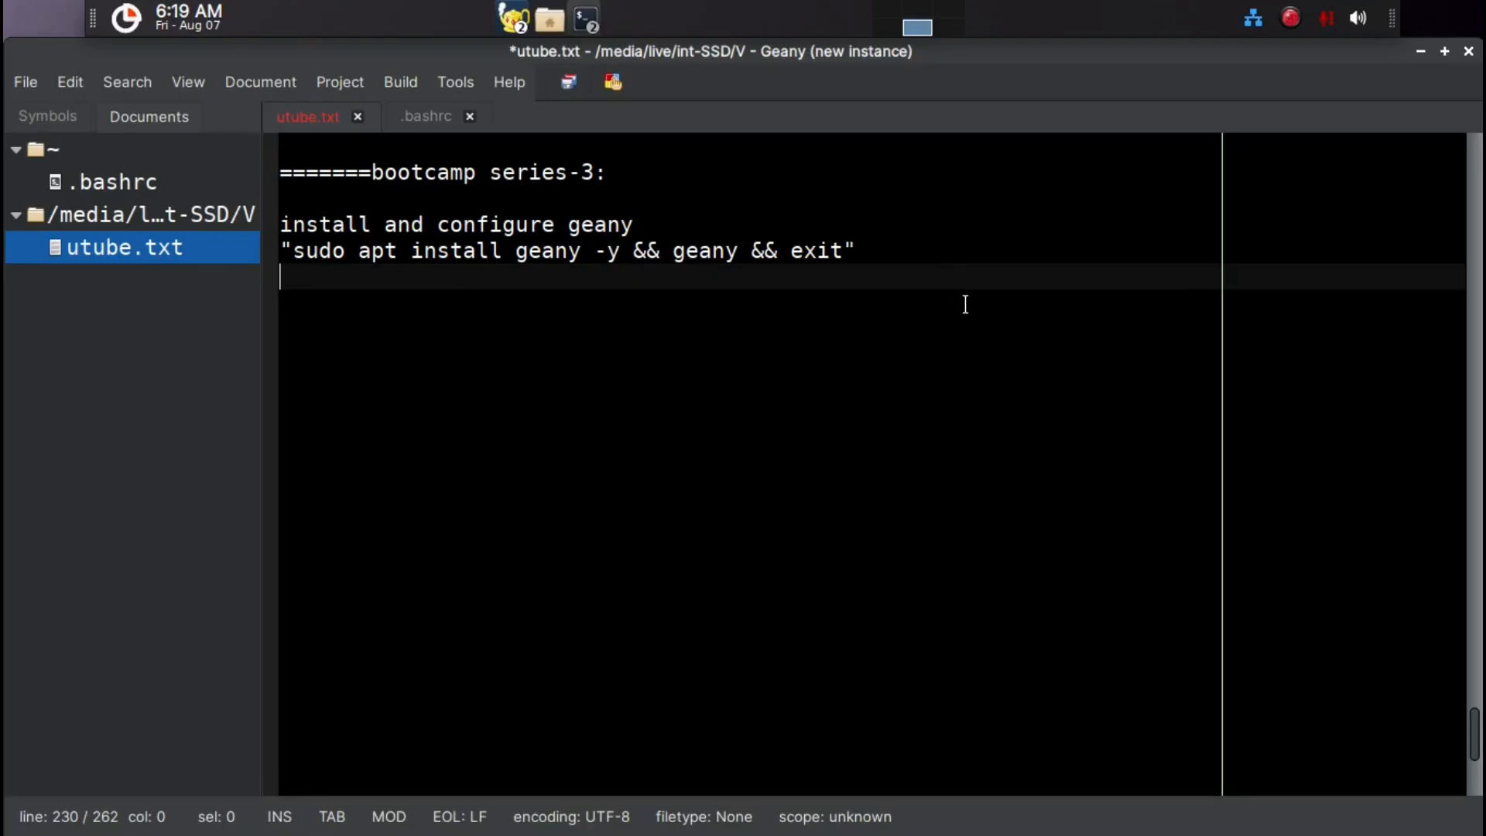
{"action": "type", "text": "quick thunar confi"}
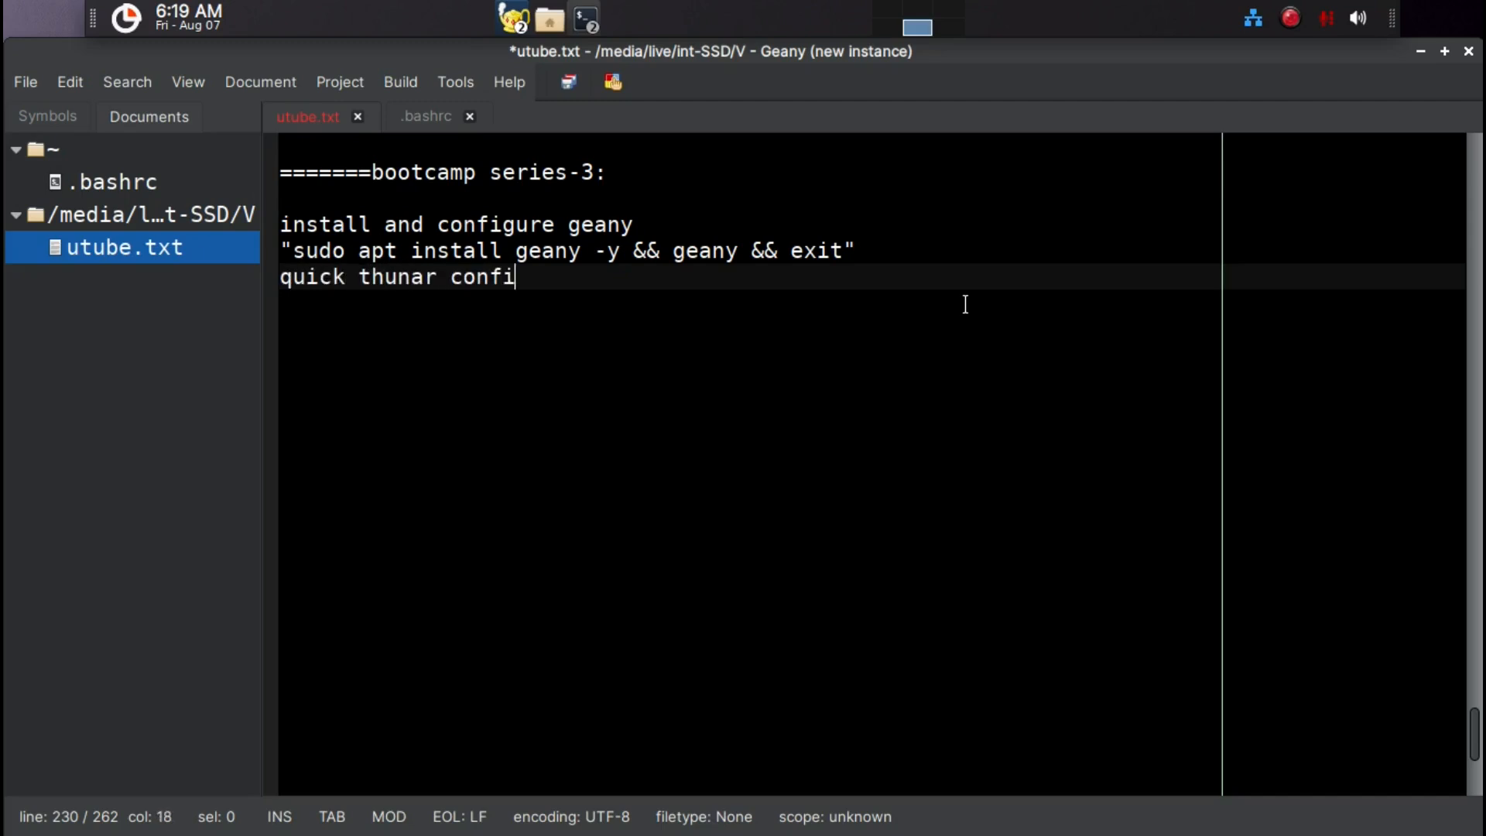
{"action": "type", "text": "guration"}
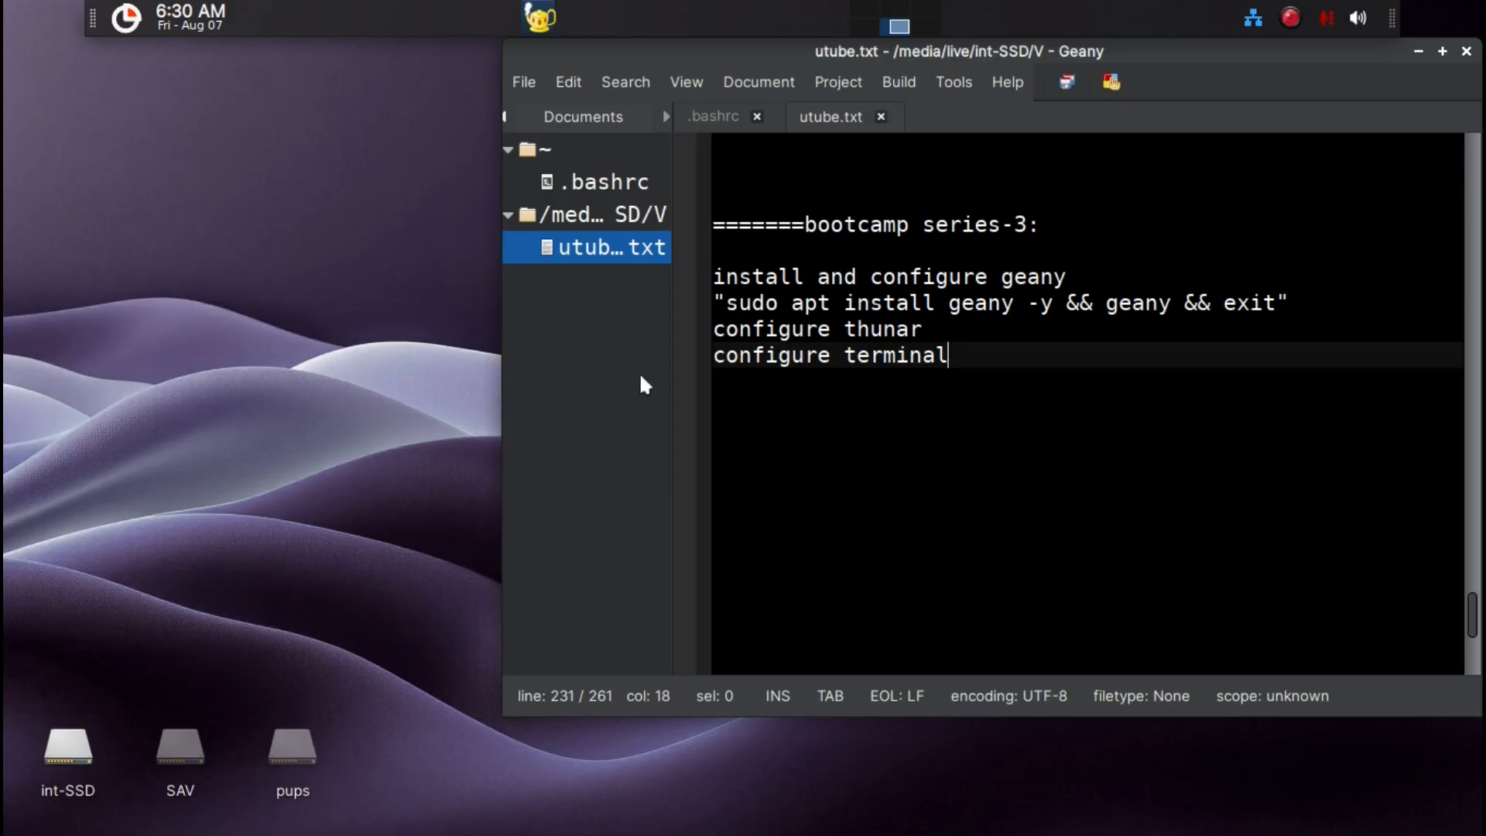
Find the Terminal Emulator with the application search and launch it.
{"action": "key", "text": "super"}
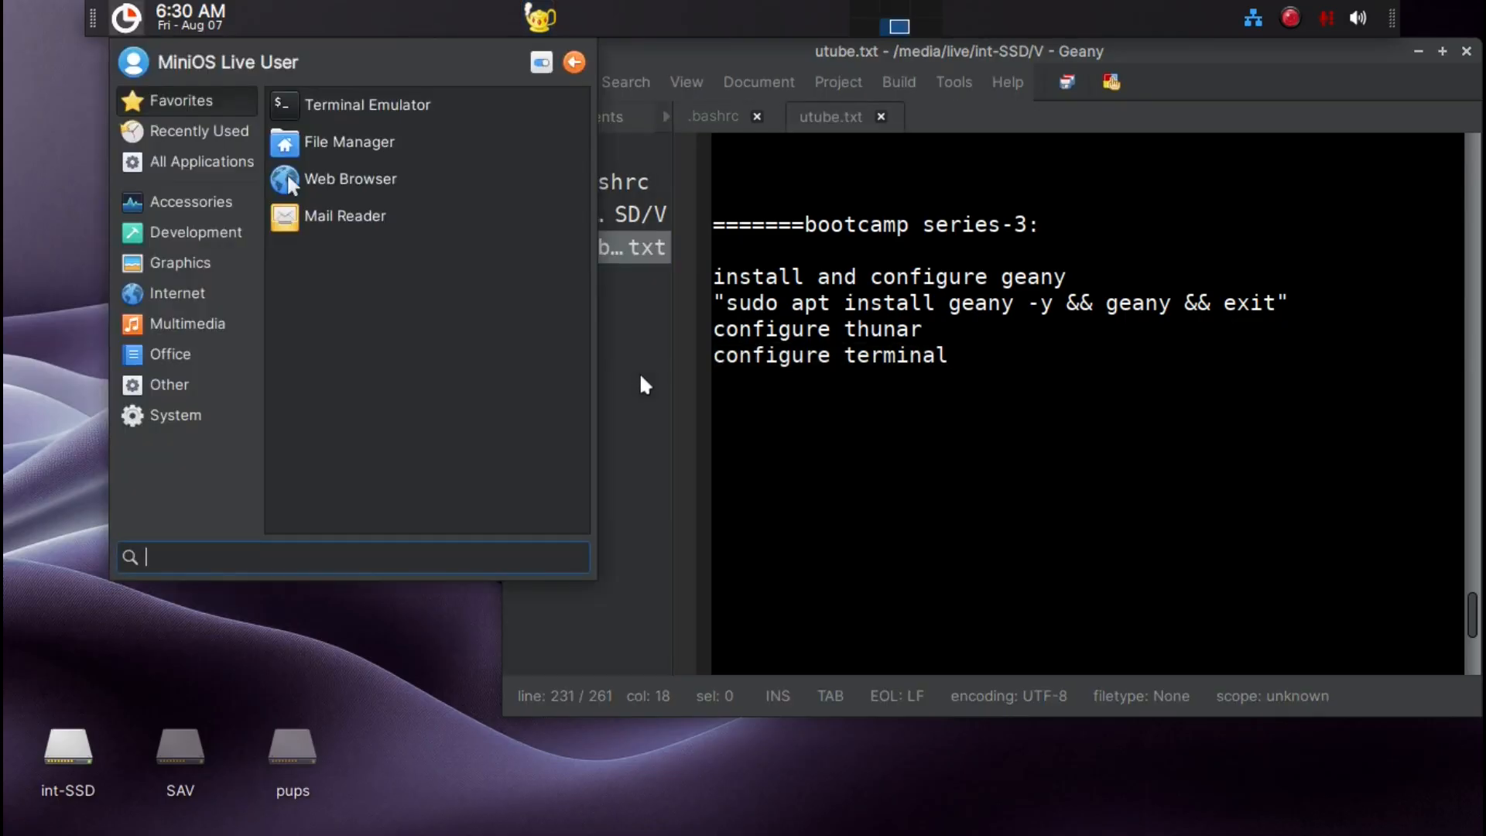
{"action": "type", "text": "tr"}
{"action": "type", "text": "er"}
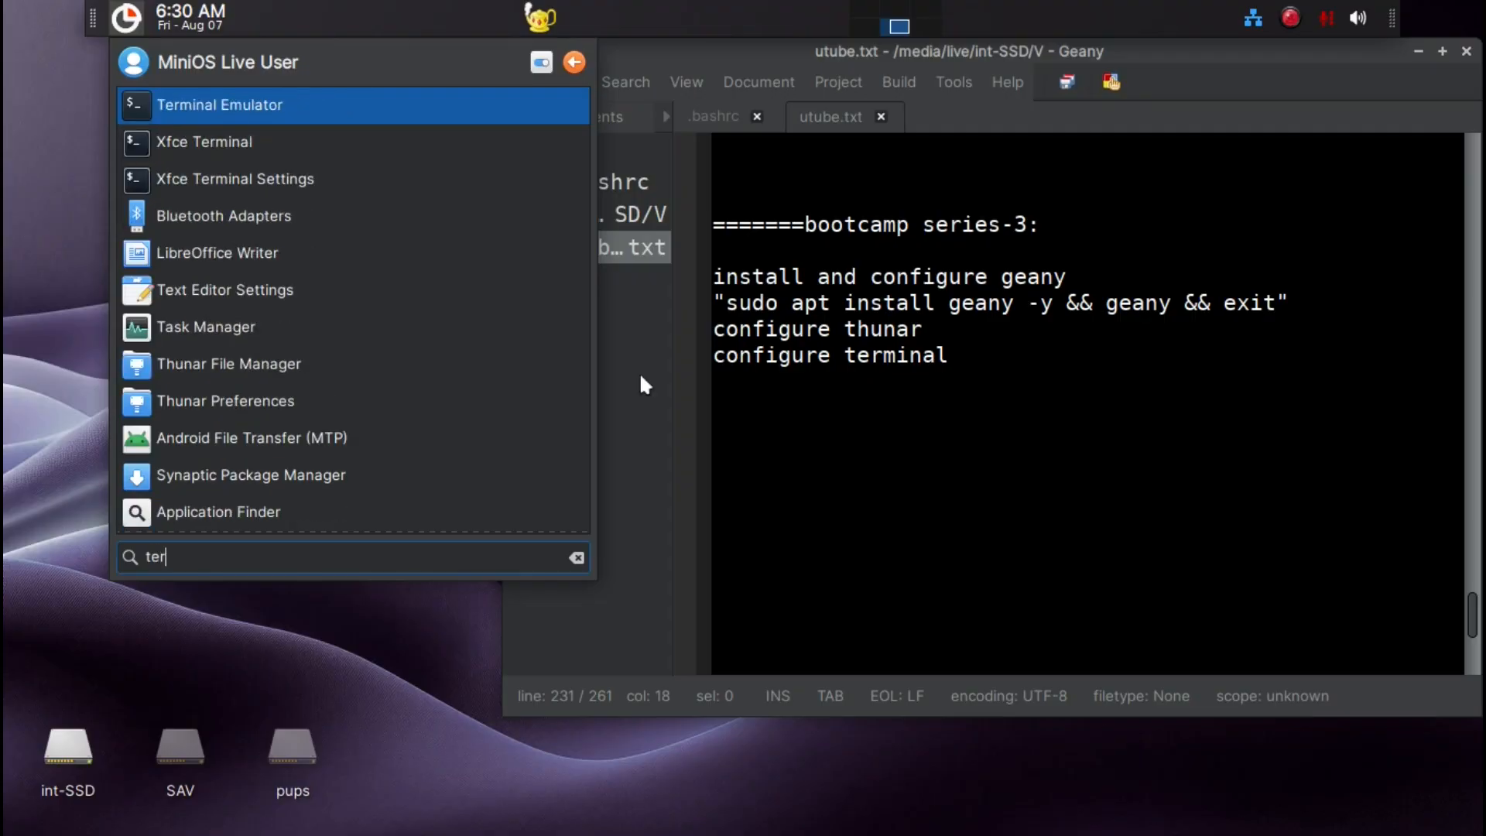
{"action": "key", "text": "Return"}
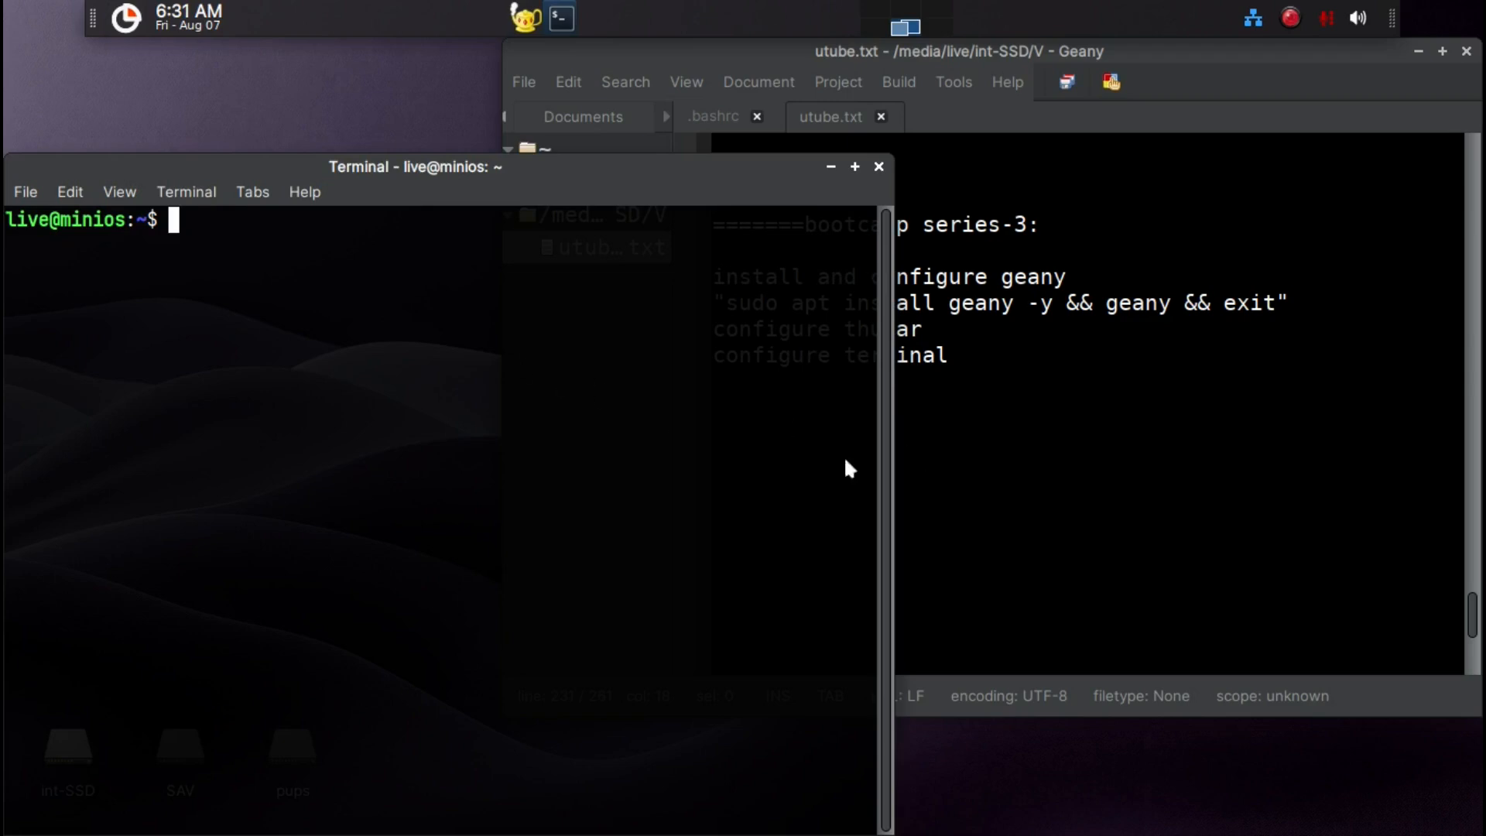
Open the terminal preferences and enable automatically copying the selection to the clipboard.
{"action": "right_click", "coordinate": [222, 299]}
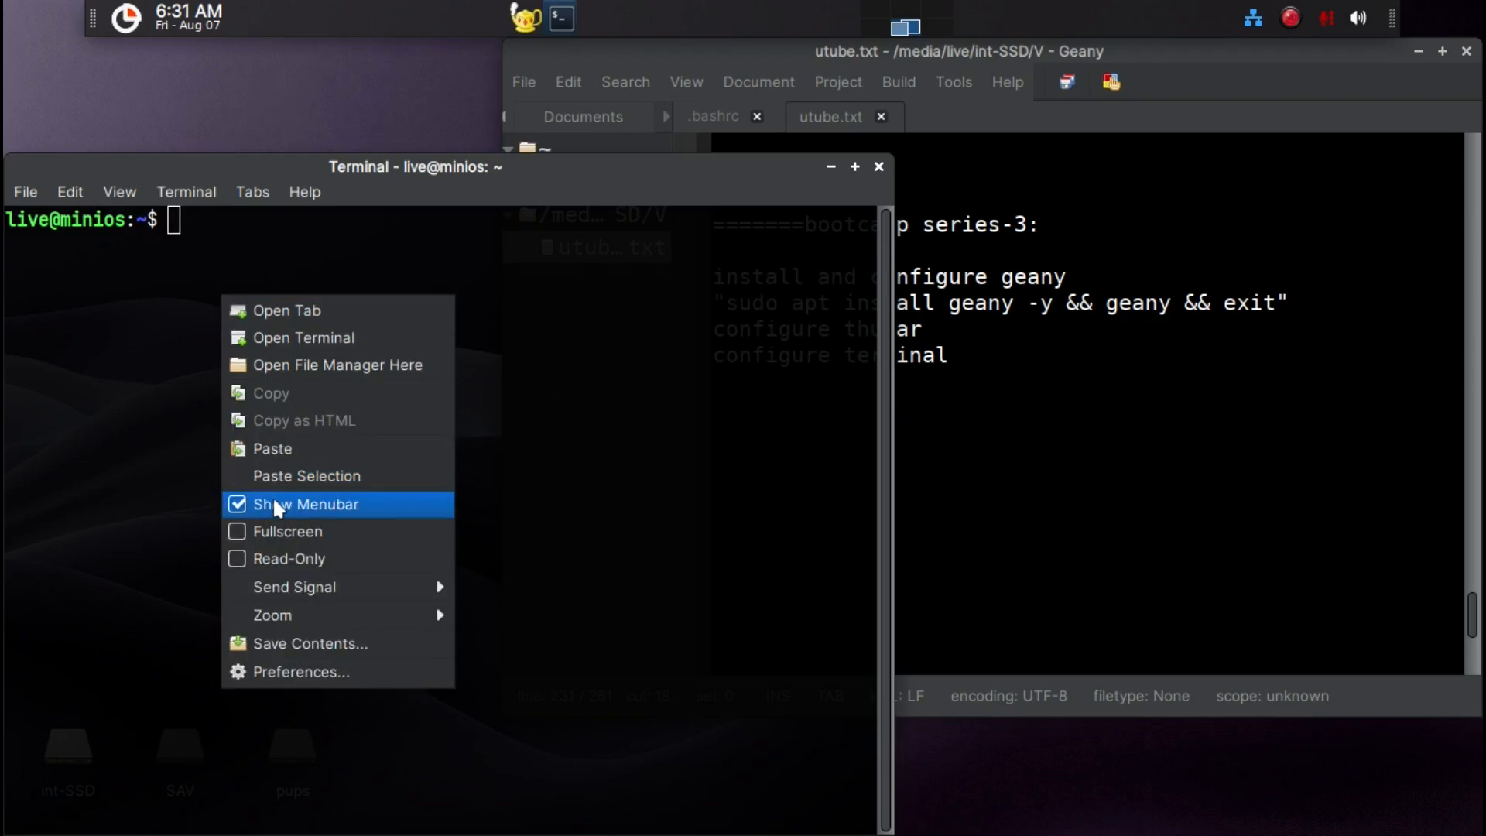
{"action": "left_click", "coordinate": [150, 430]}
{"action": "left_click", "coordinate": [69, 193]}
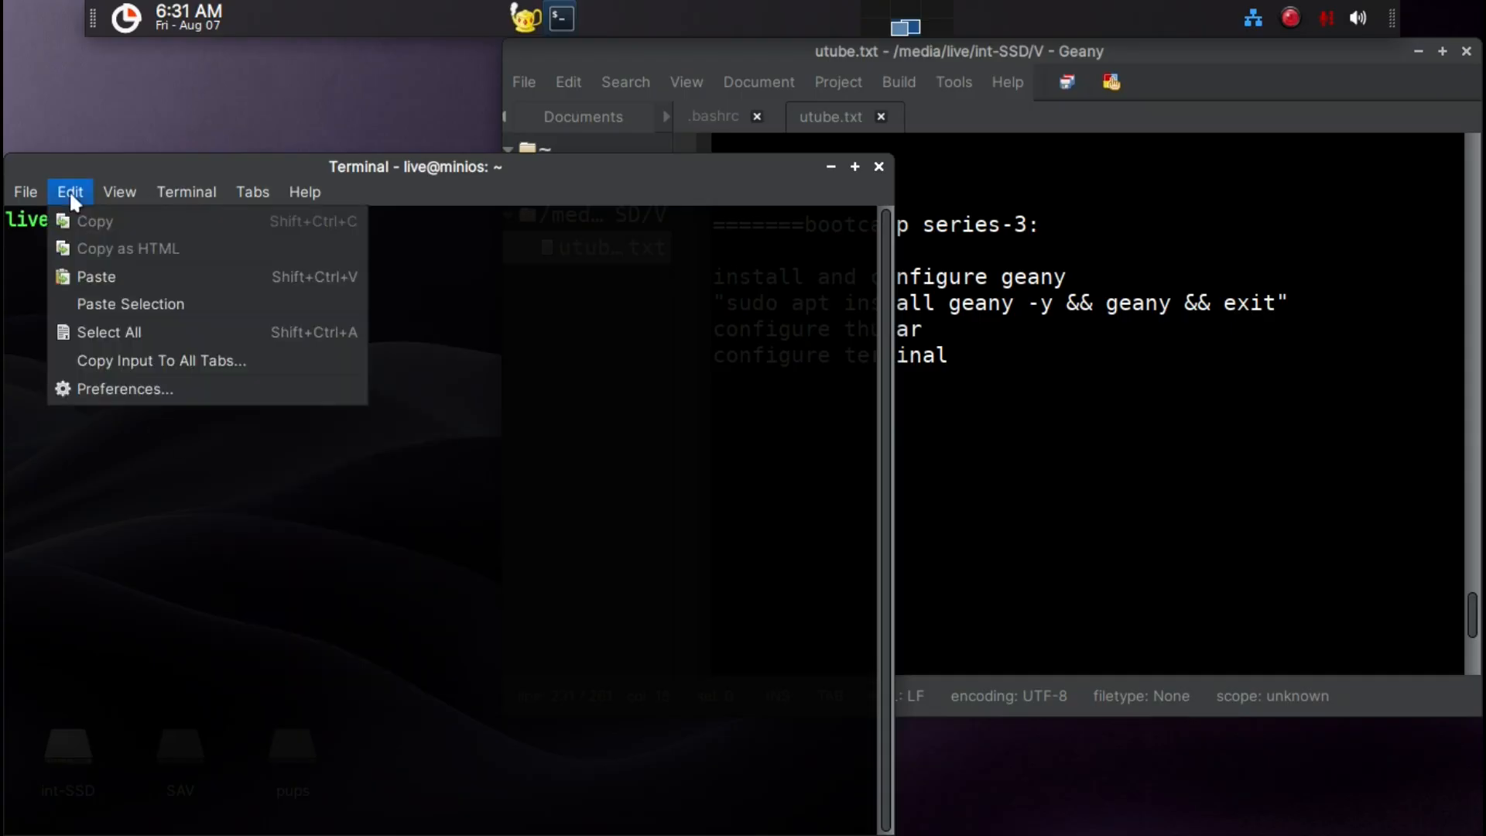
{"action": "left_click", "coordinate": [71, 388]}
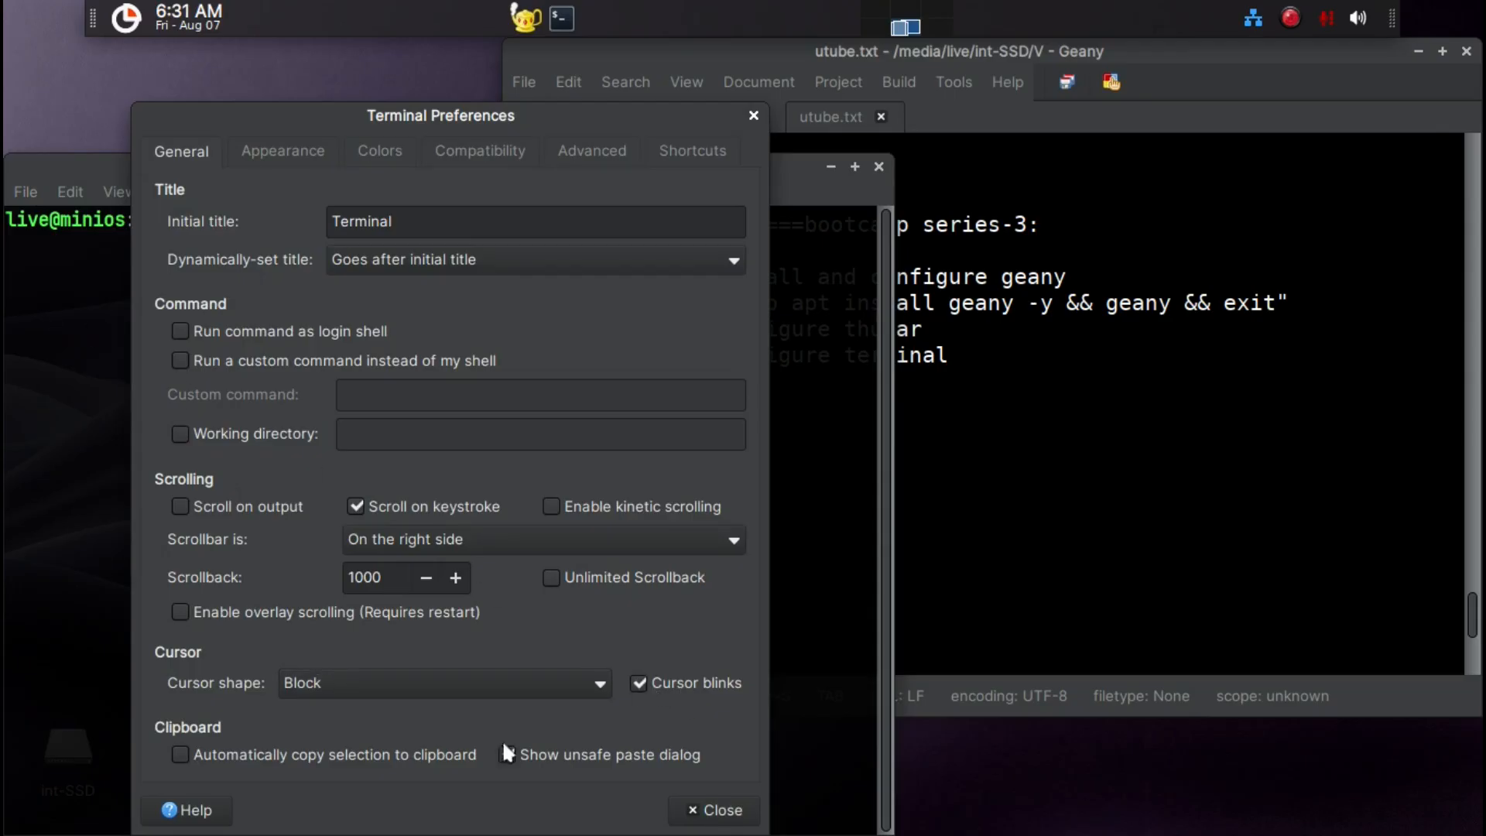
{"action": "left_click", "coordinate": [328, 756]}
{"action": "left_click_drag", "start_coordinate": [509, 123], "coordinate": [674, 93]}
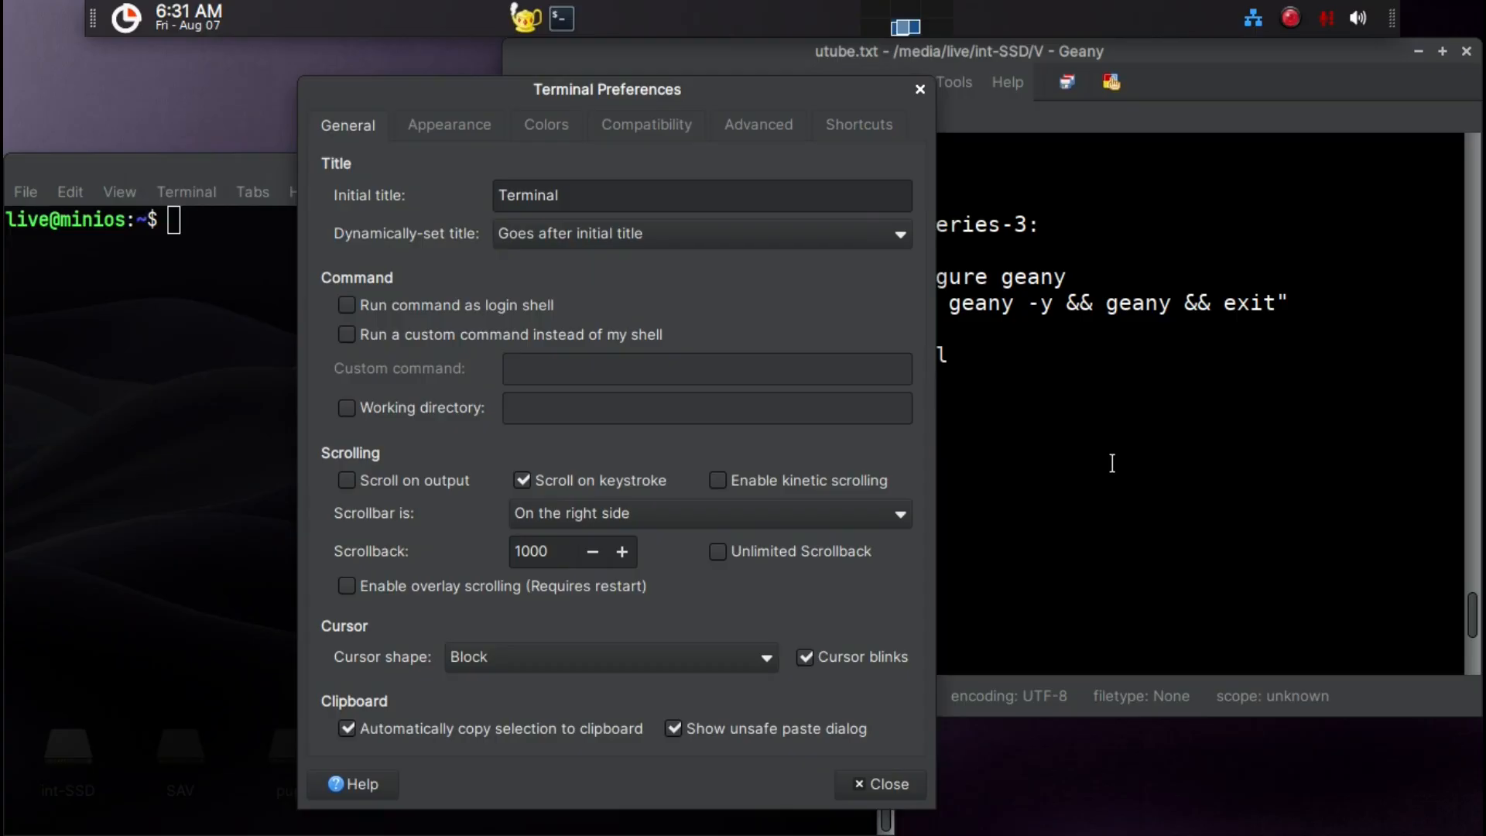
Review the terminal's Appearance, Colors, Compatibility and Shortcuts preferences and close the dialog.
{"action": "left_click", "coordinate": [480, 133]}
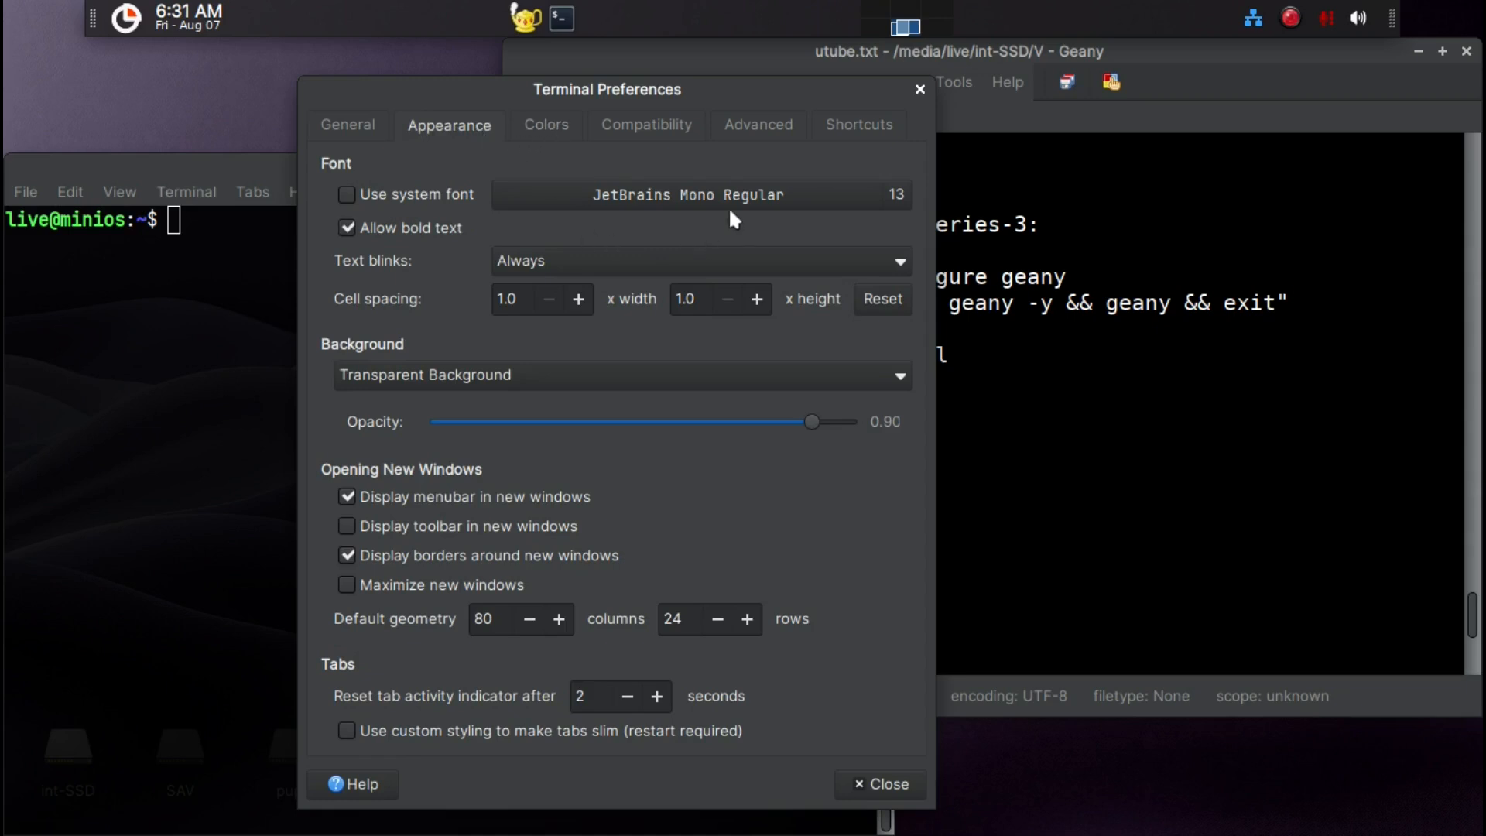
{"action": "left_click", "coordinate": [226, 241]}
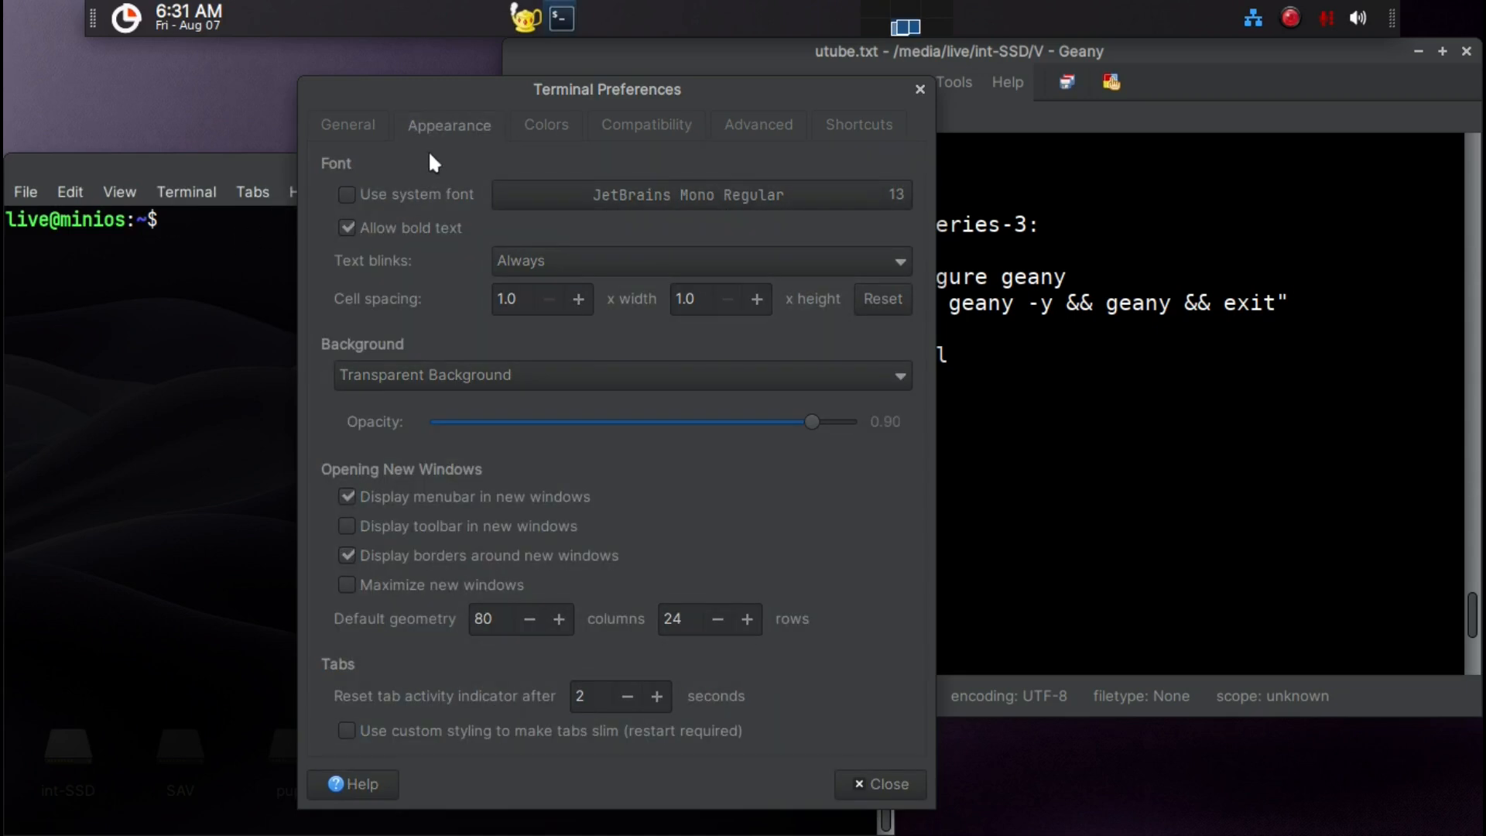
{"action": "left_click", "coordinate": [534, 126]}
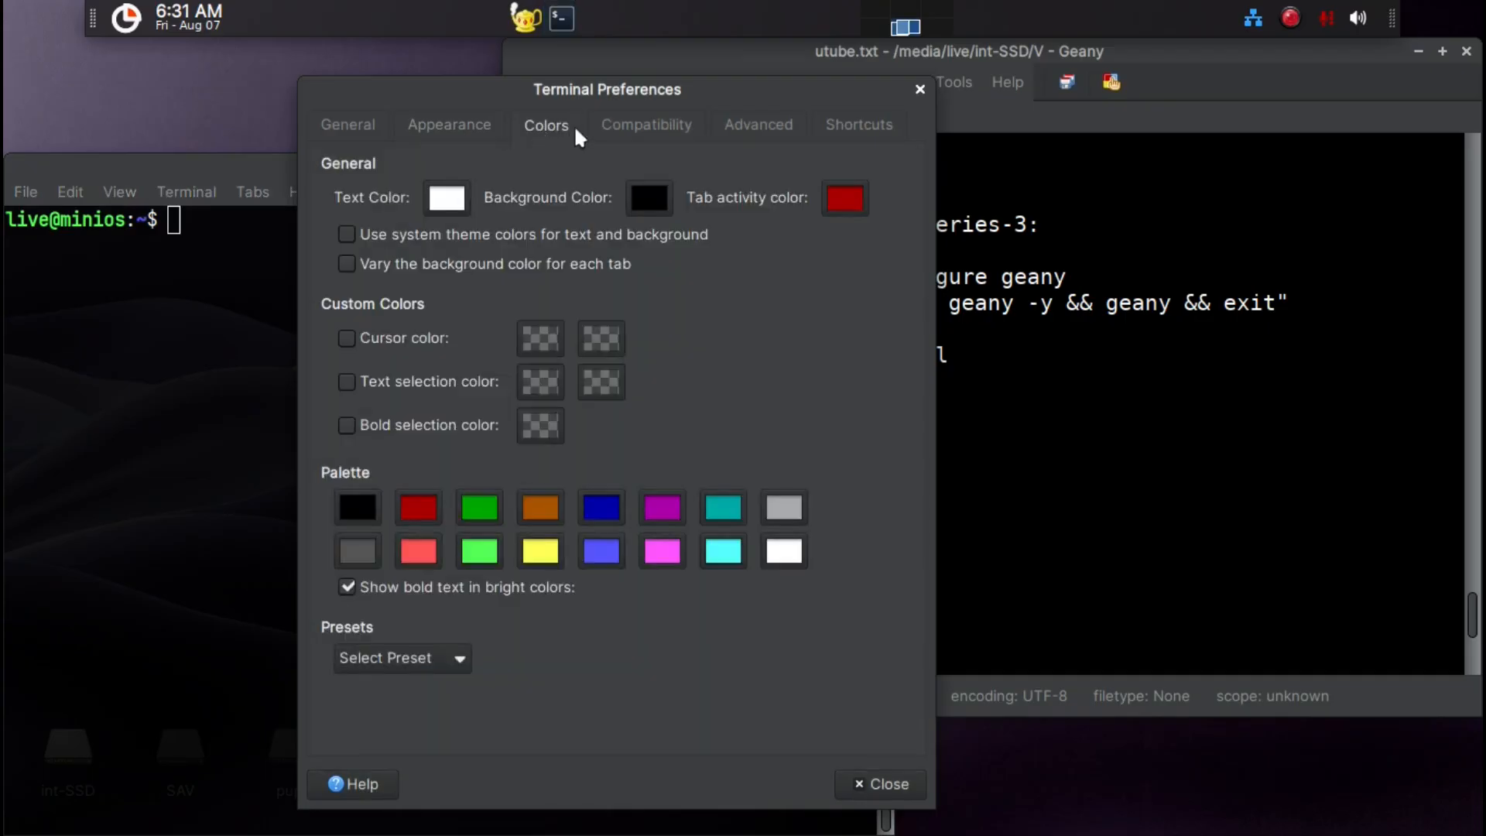
{"action": "left_click", "coordinate": [657, 124]}
{"action": "left_click", "coordinate": [813, 122]}
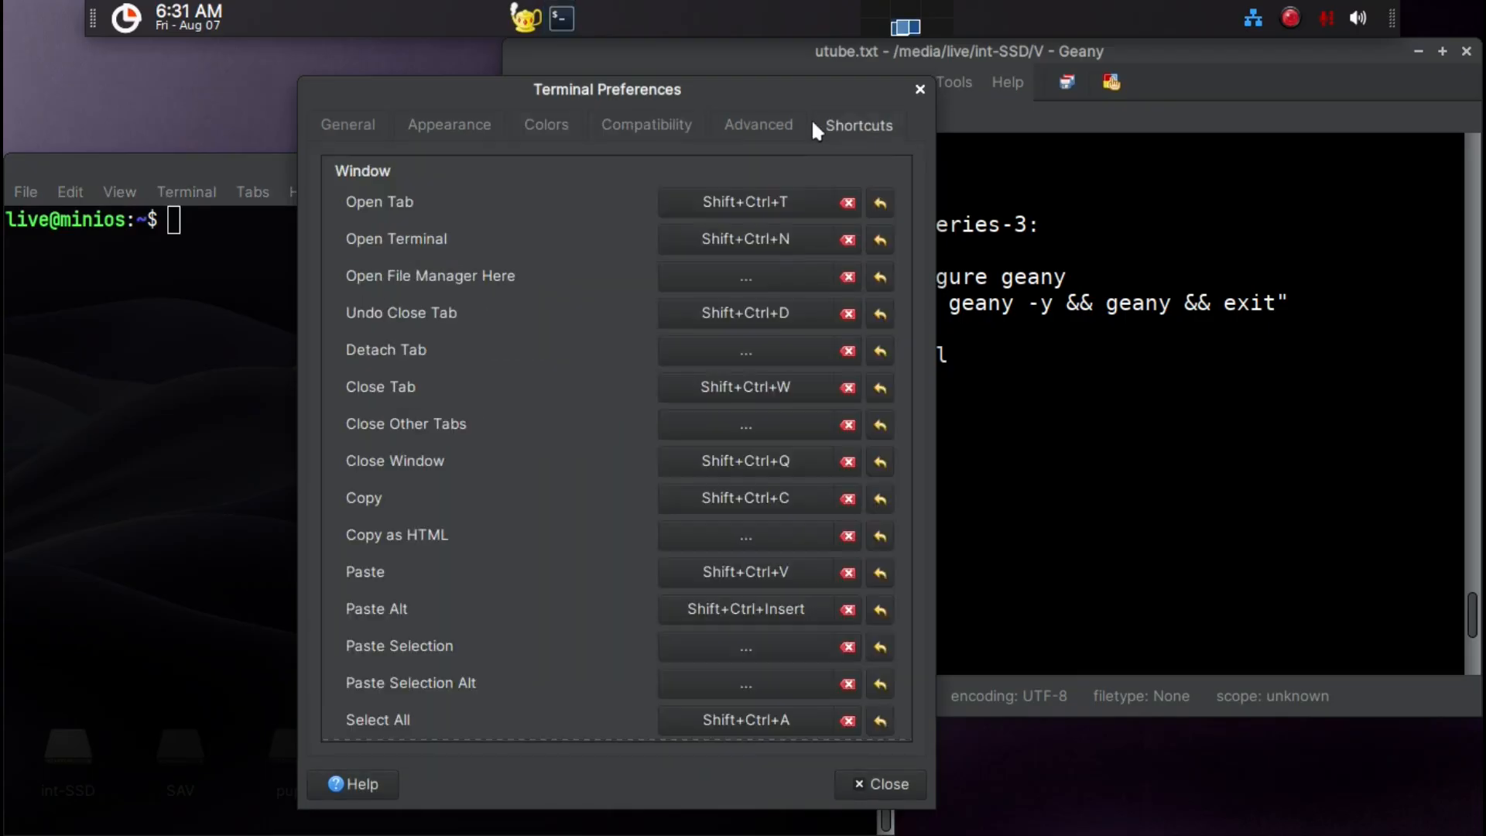
{"action": "left_click", "coordinate": [873, 784]}
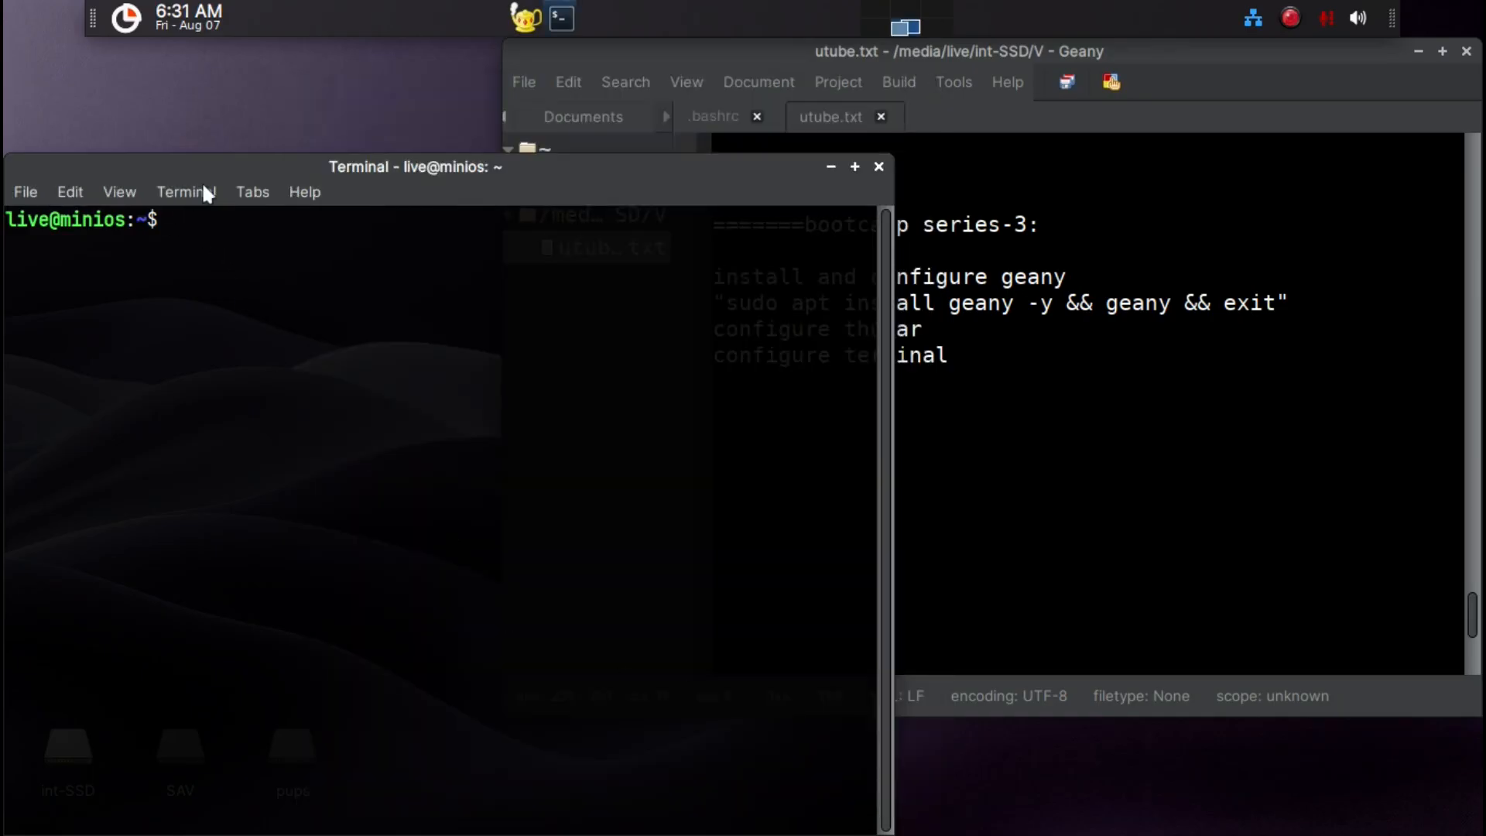
Hide the menu bar of the terminal window and check that Preferences is still offered without it.
{"action": "right_click", "coordinate": [279, 305]}
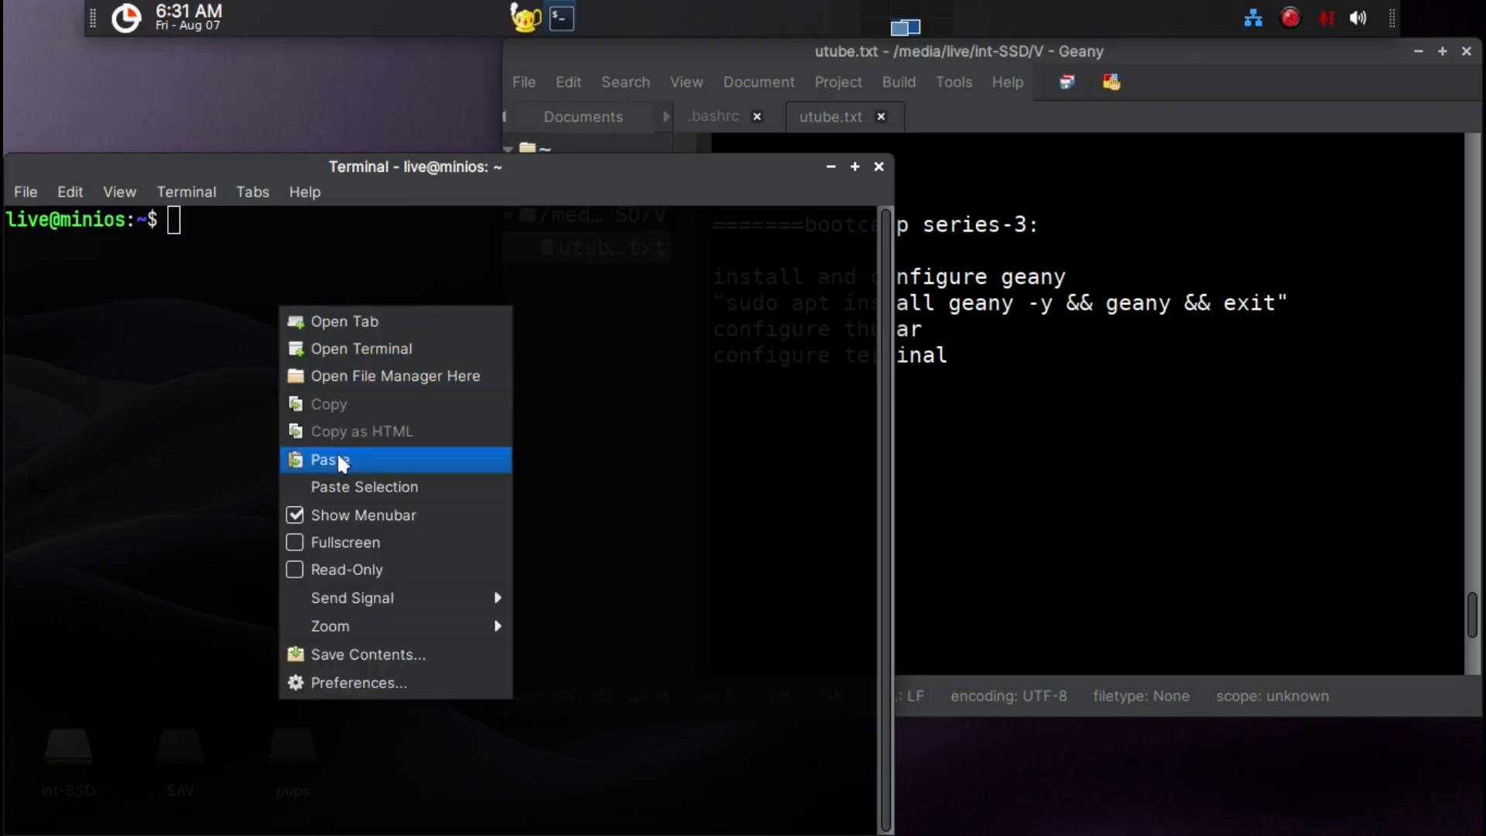
{"action": "left_click", "coordinate": [336, 522]}
{"action": "right_click", "coordinate": [345, 398]}
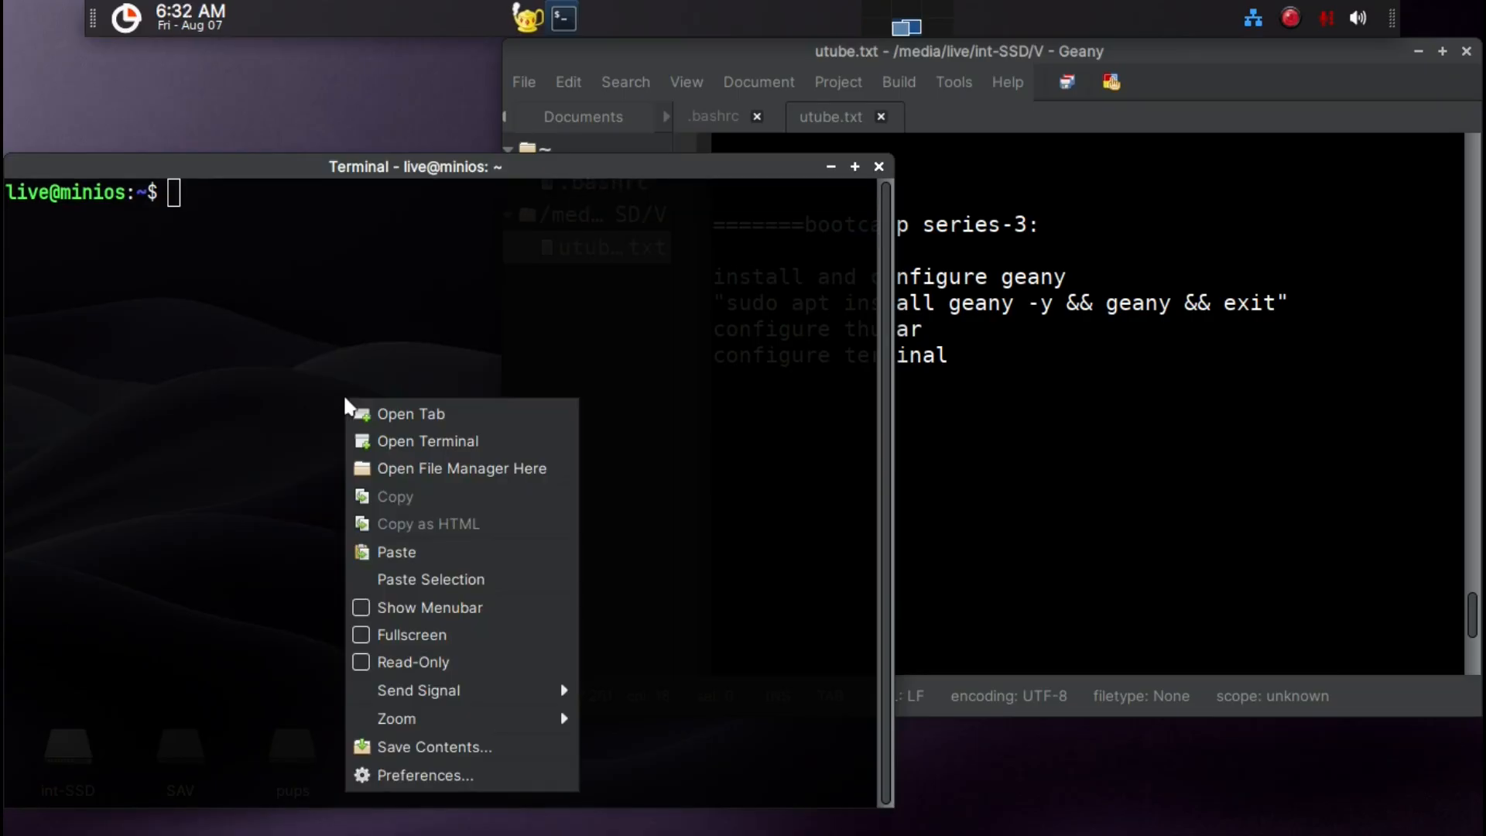
{"action": "mouse_move", "coordinate": [419, 725]}
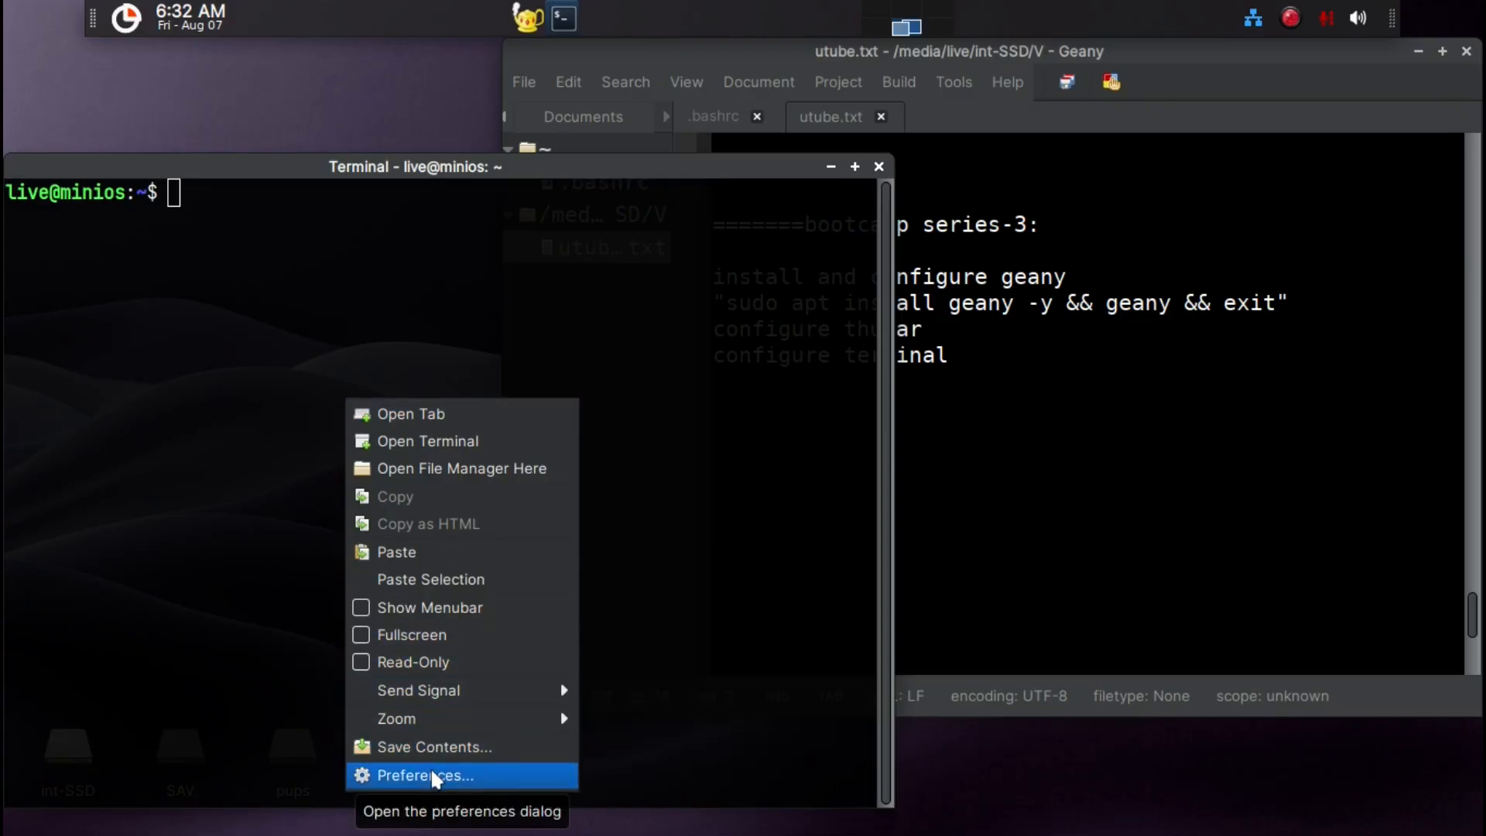
{"action": "left_click", "coordinate": [274, 414]}
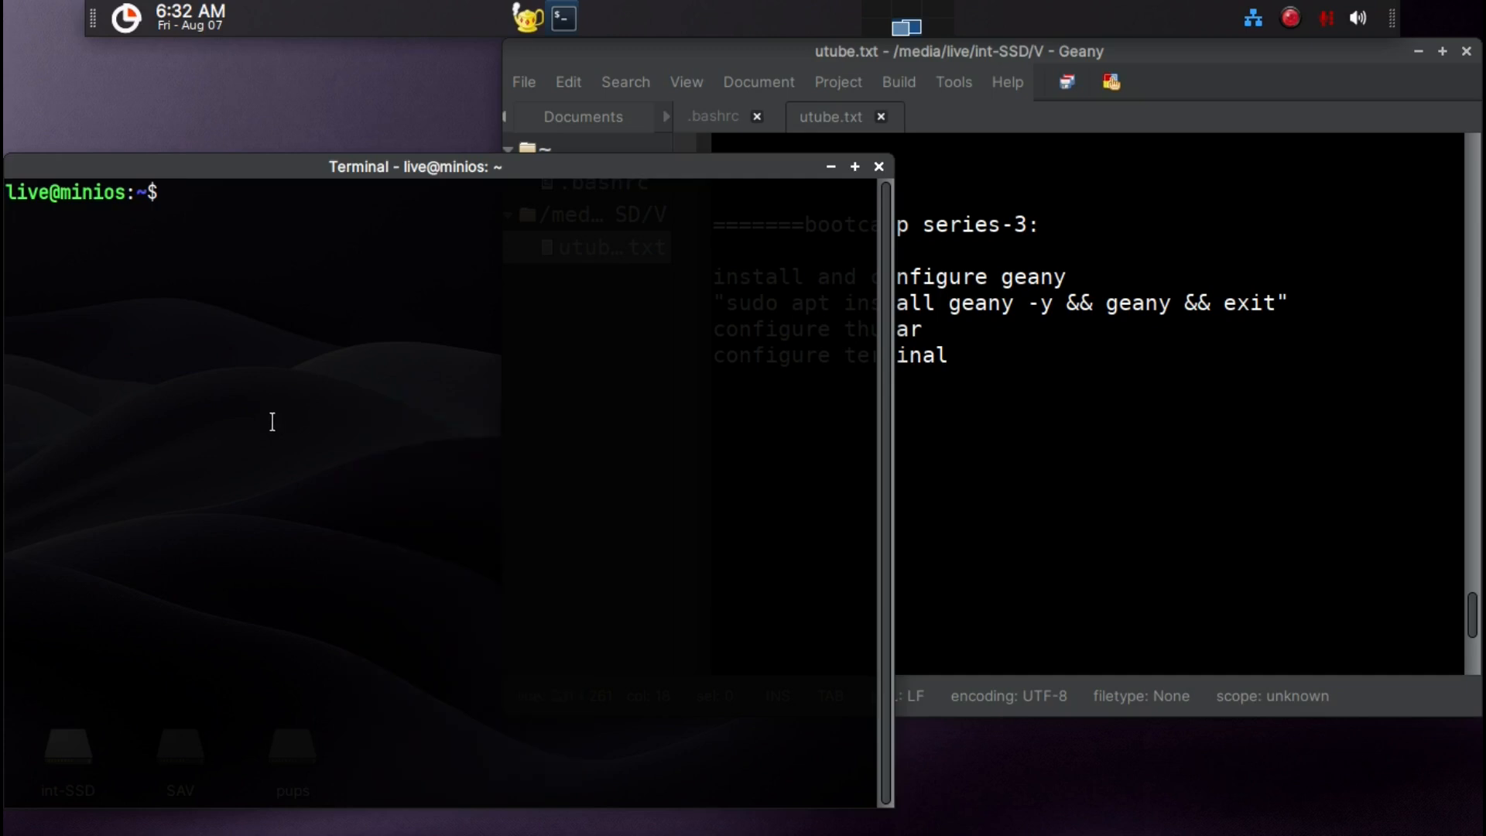
Run the earlier command "xfce4-terminal --drop-down" from the history and exit the drop-down terminal.
{"action": "key", "text": "Up"}
{"action": "key", "text": "Up"}
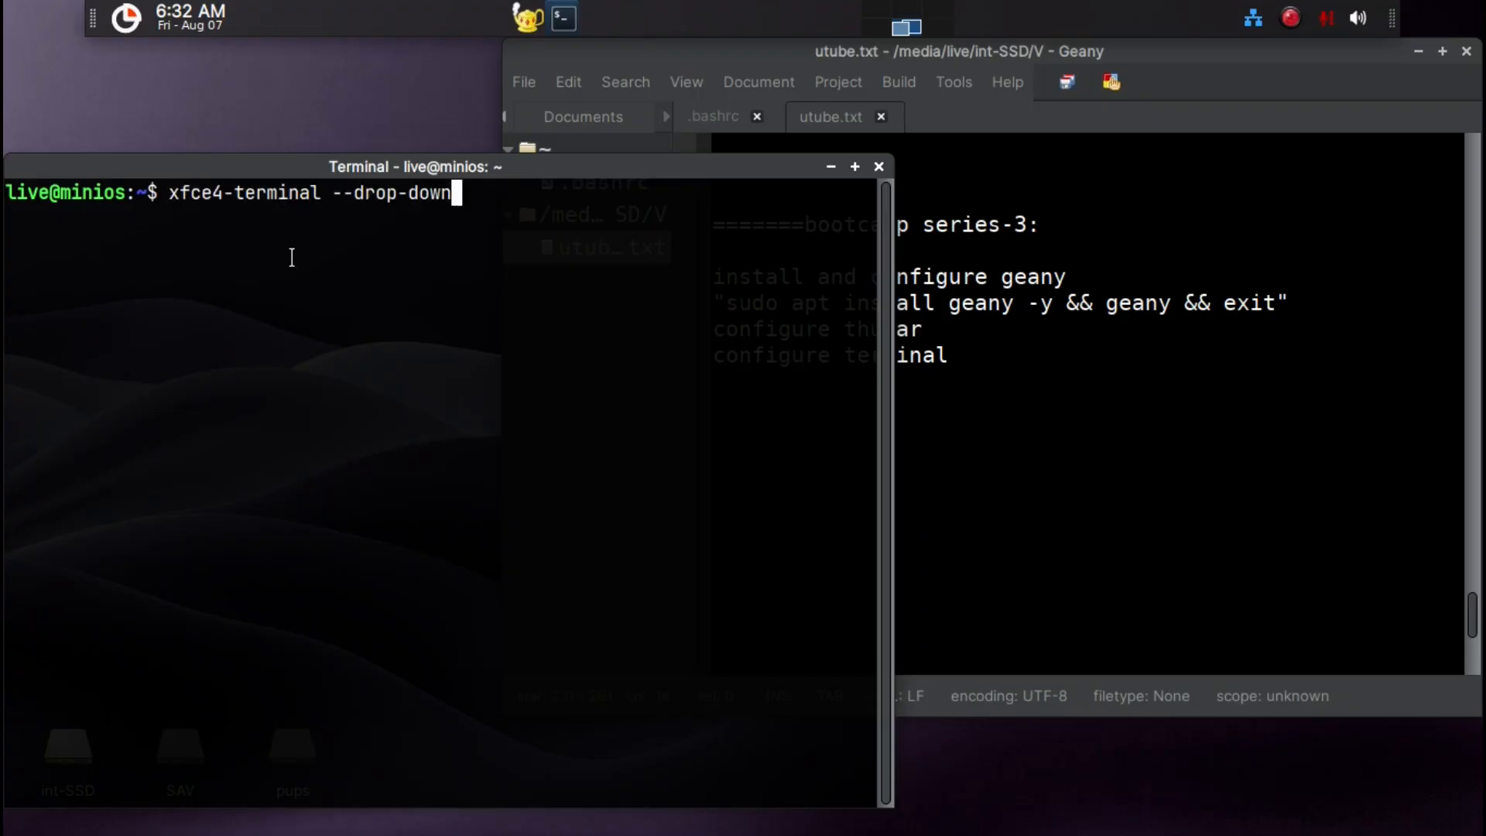
{"action": "key", "text": "Down"}
{"action": "key", "text": "Return"}
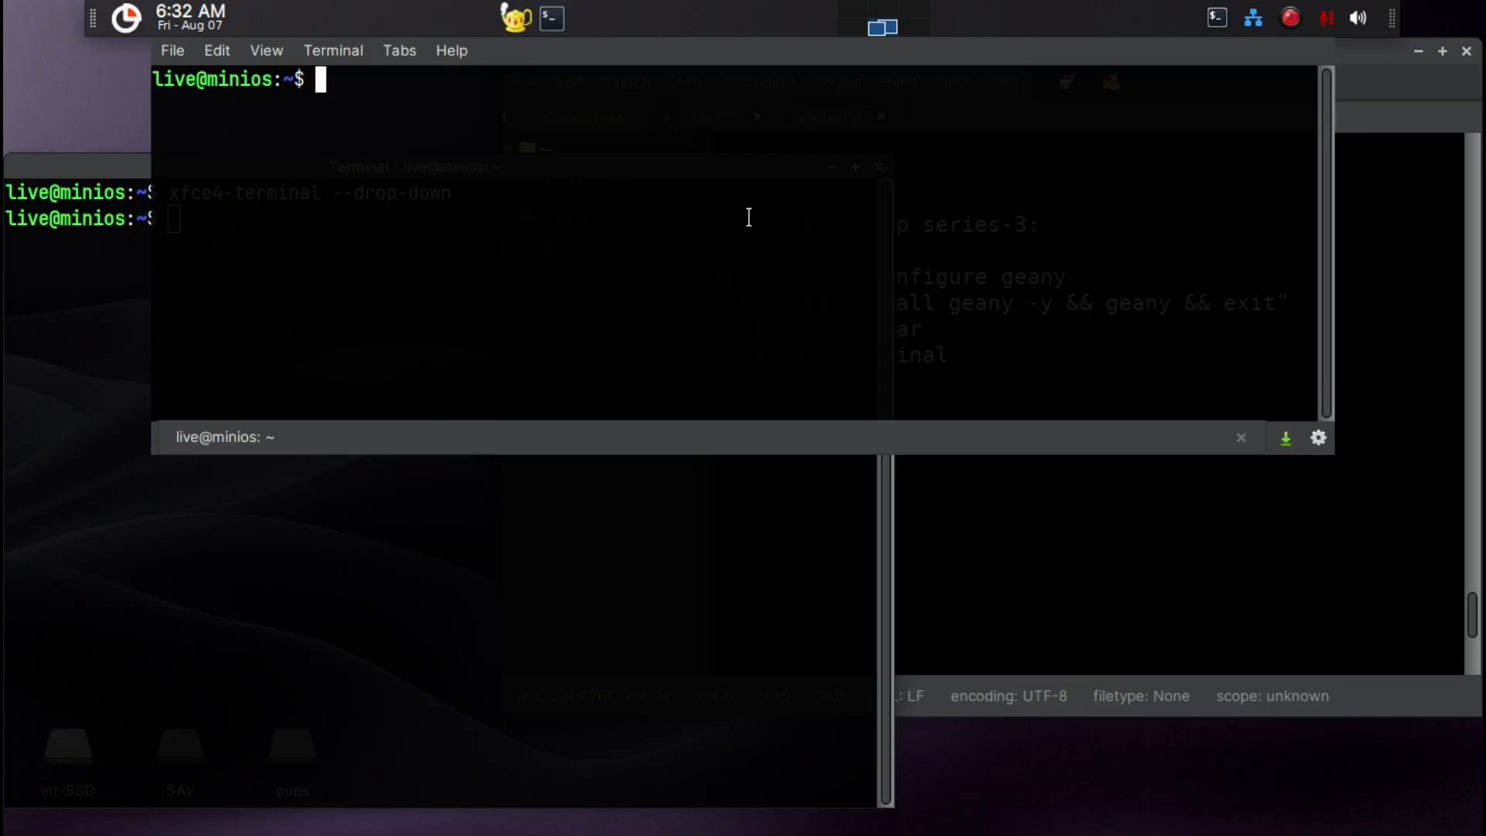
{"action": "type", "text": "exit"}
{"action": "key", "text": "Return"}
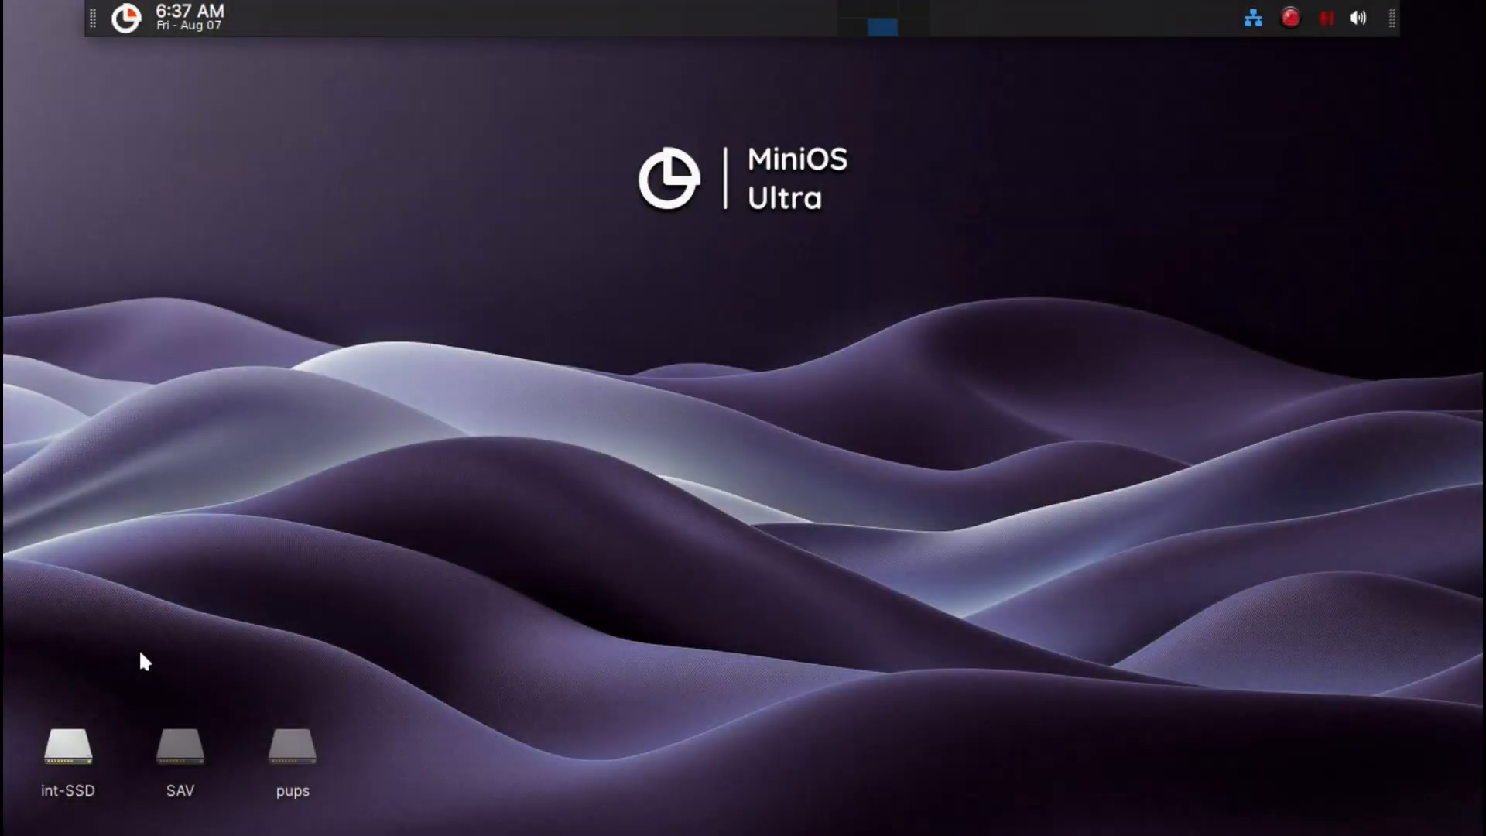
Browse to the V folder on the int-SSD drive and open utube.txt with Geany.
{"action": "left_click", "coordinate": [75, 752]}
{"action": "double_click", "coordinate": [77, 754]}
{"action": "left_click", "coordinate": [229, 422]}
{"action": "double_click", "coordinate": [228, 422]}
{"action": "left_click", "coordinate": [274, 463]}
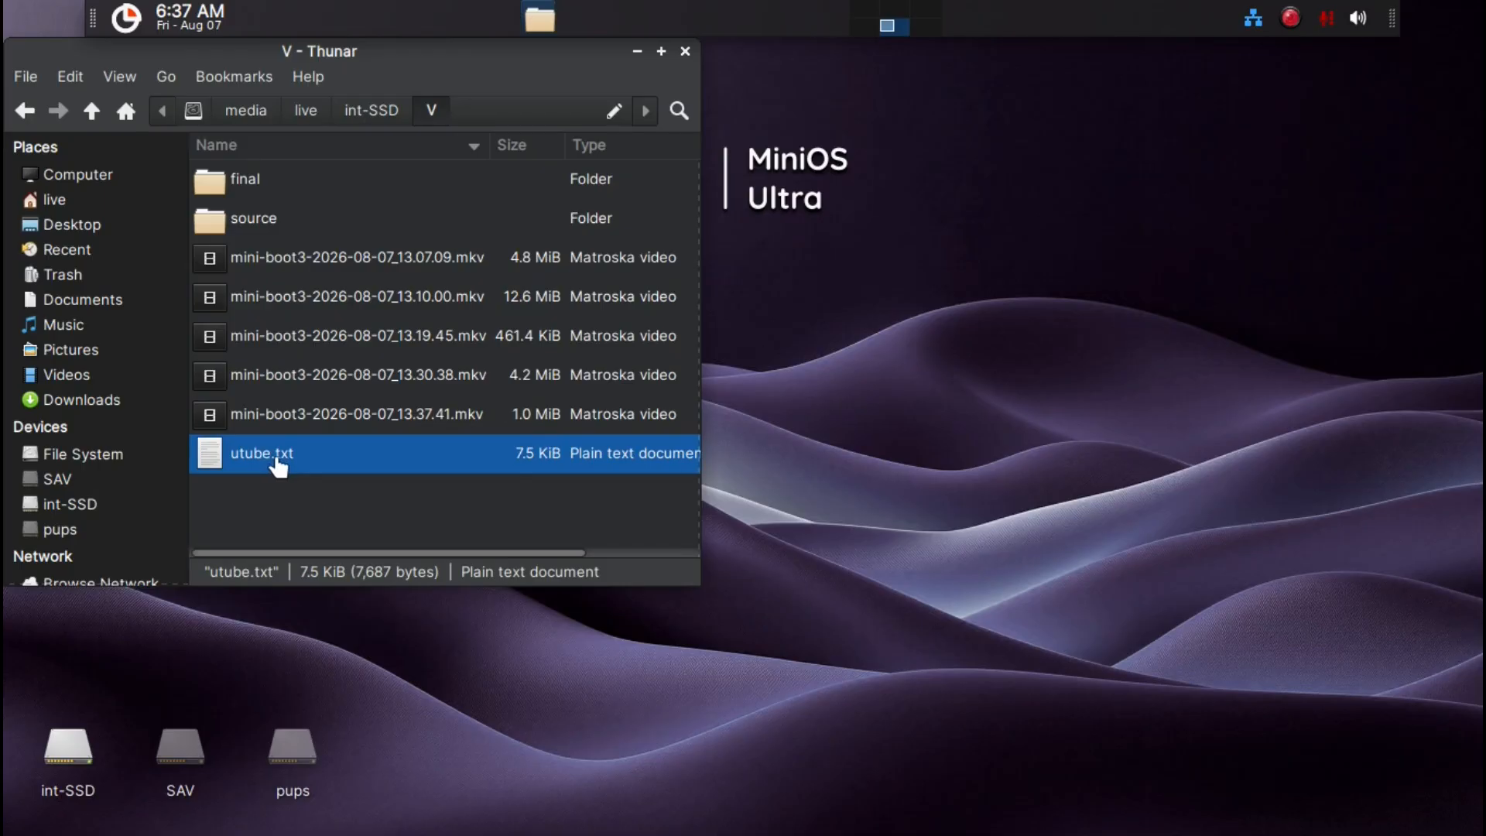
{"action": "right_click", "coordinate": [277, 461]}
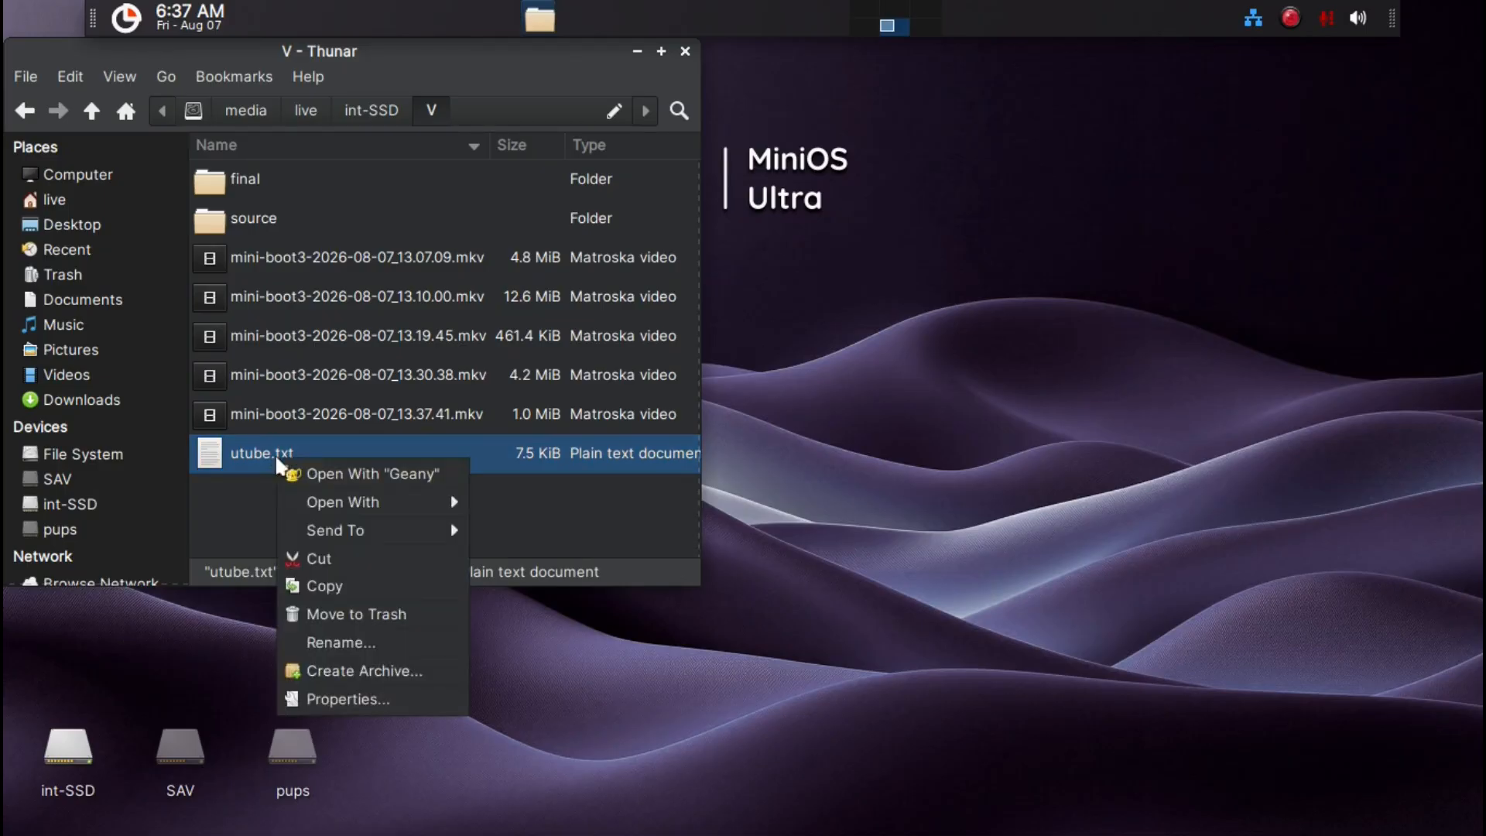
{"action": "left_click", "coordinate": [327, 472]}
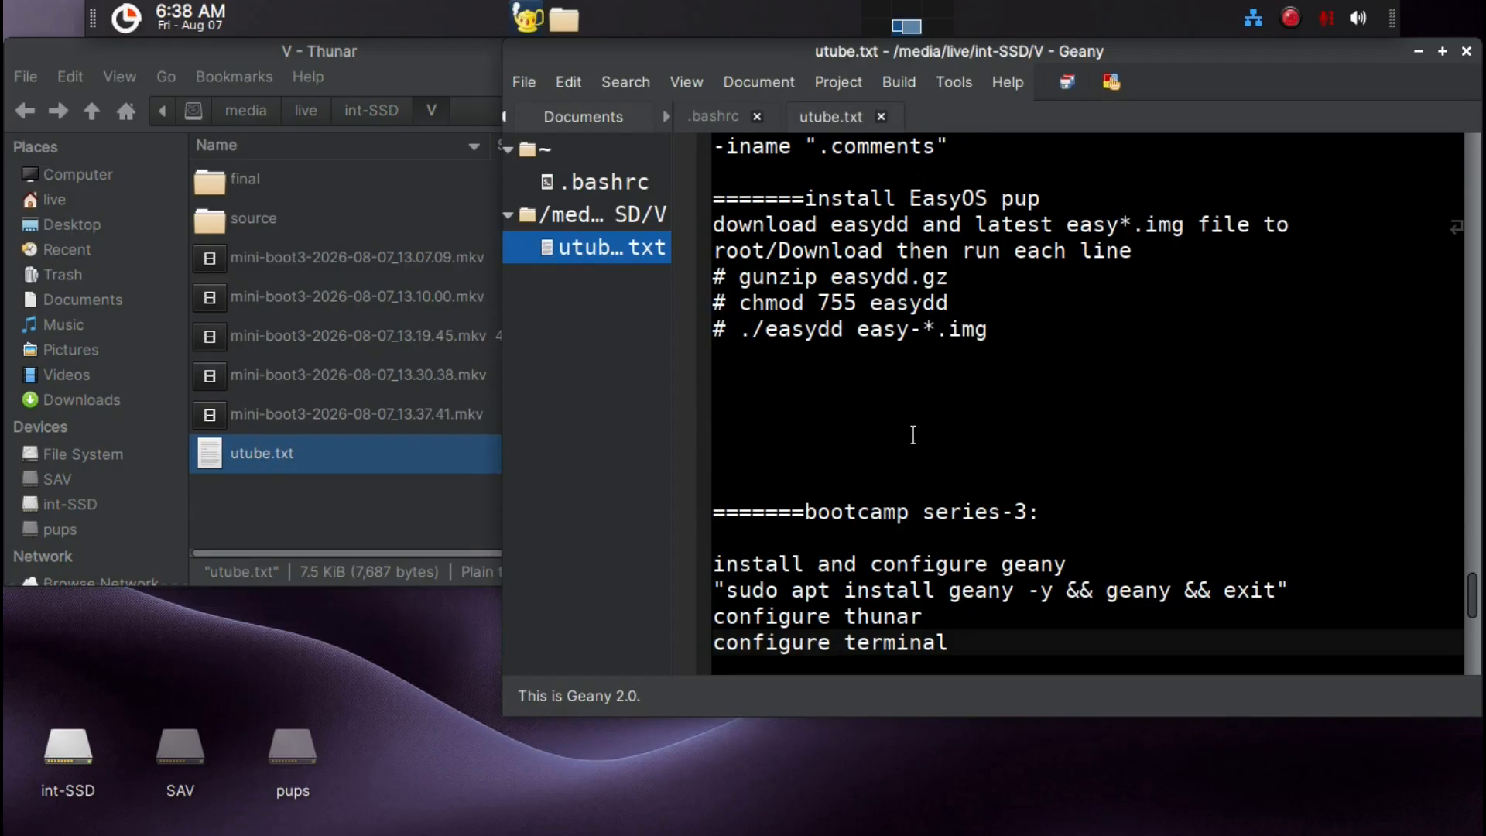
View the bootcamp series-3 notes and close Geany, including once more after reopening utube.txt from Thunar.
{"action": "scroll", "coordinate": [913, 435], "scroll_direction": "down", "scroll_amount": 4}
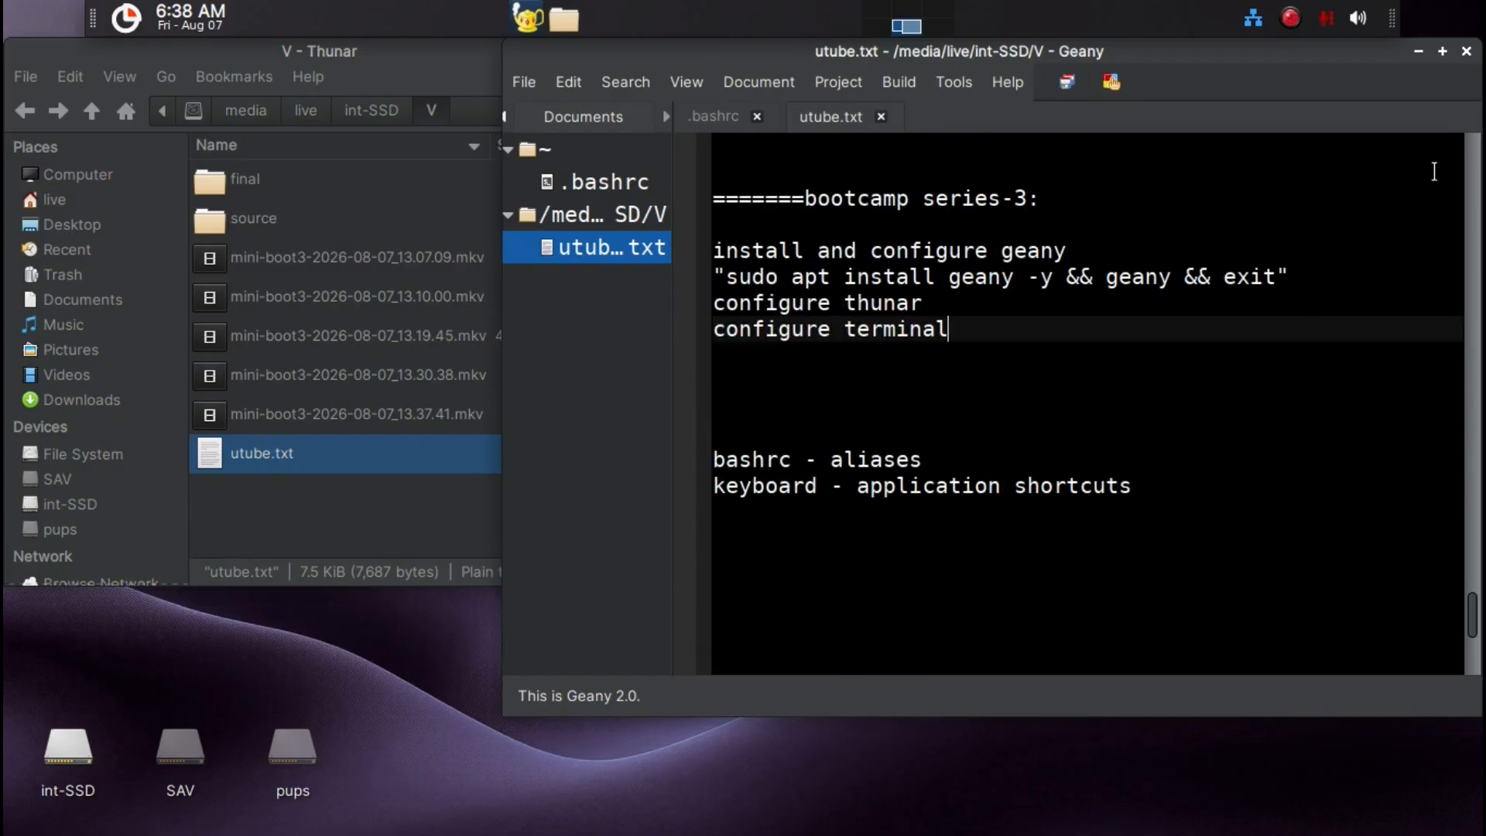
{"action": "left_click", "coordinate": [1468, 56]}
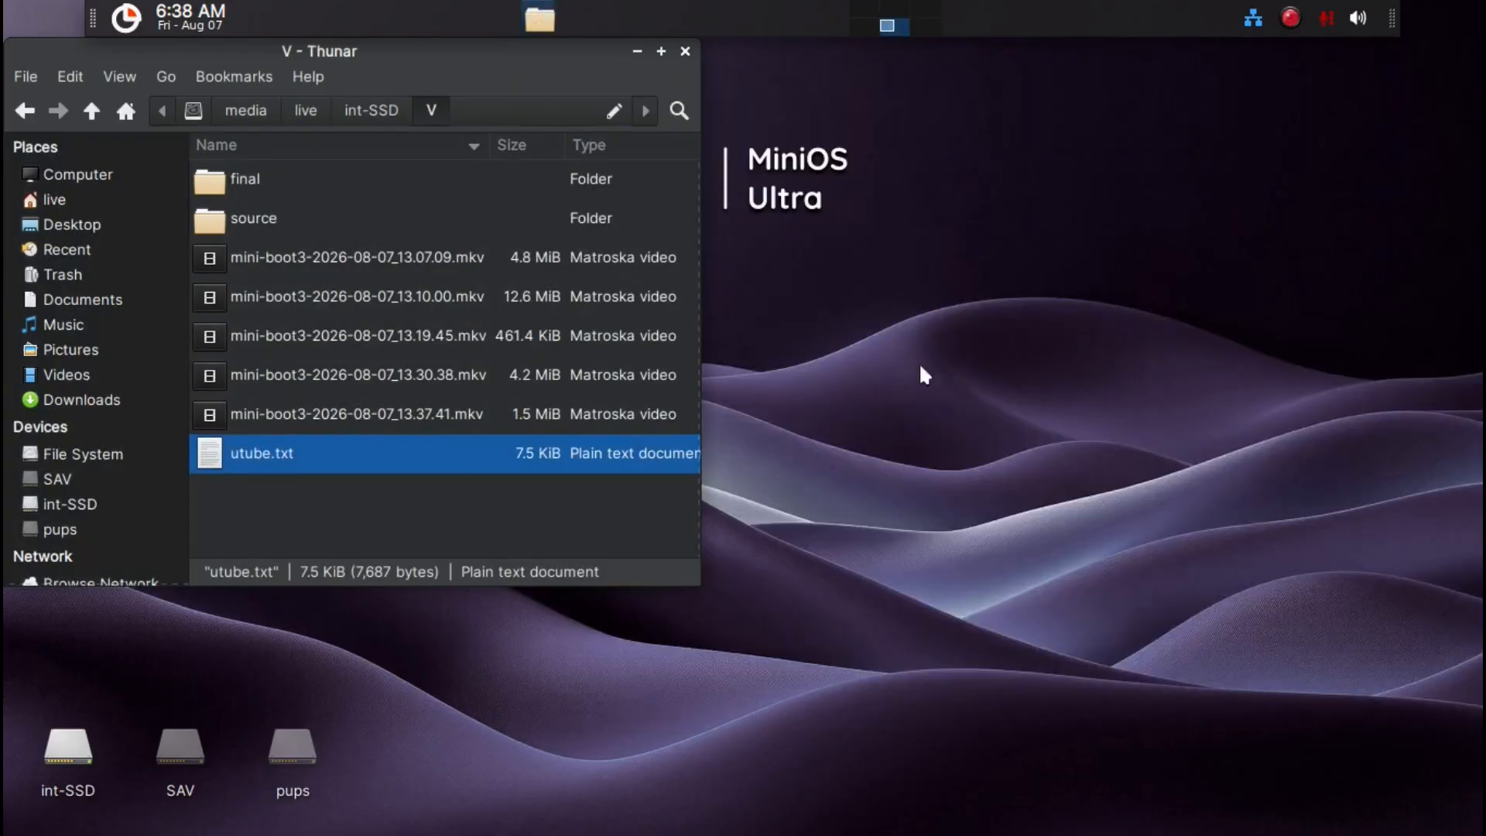
{"action": "double_click", "coordinate": [292, 457]}
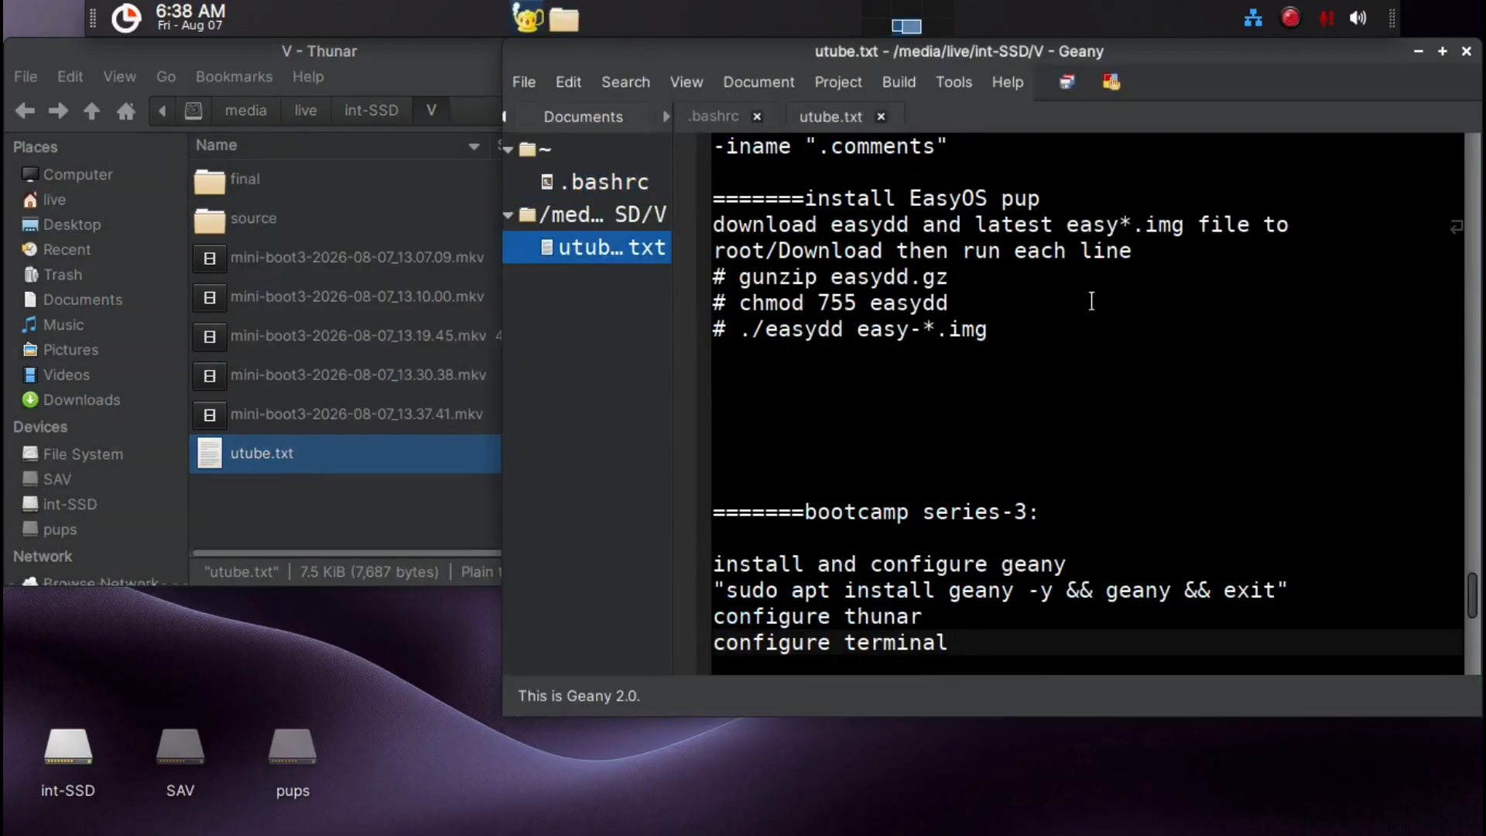
{"action": "left_click", "coordinate": [1464, 56]}
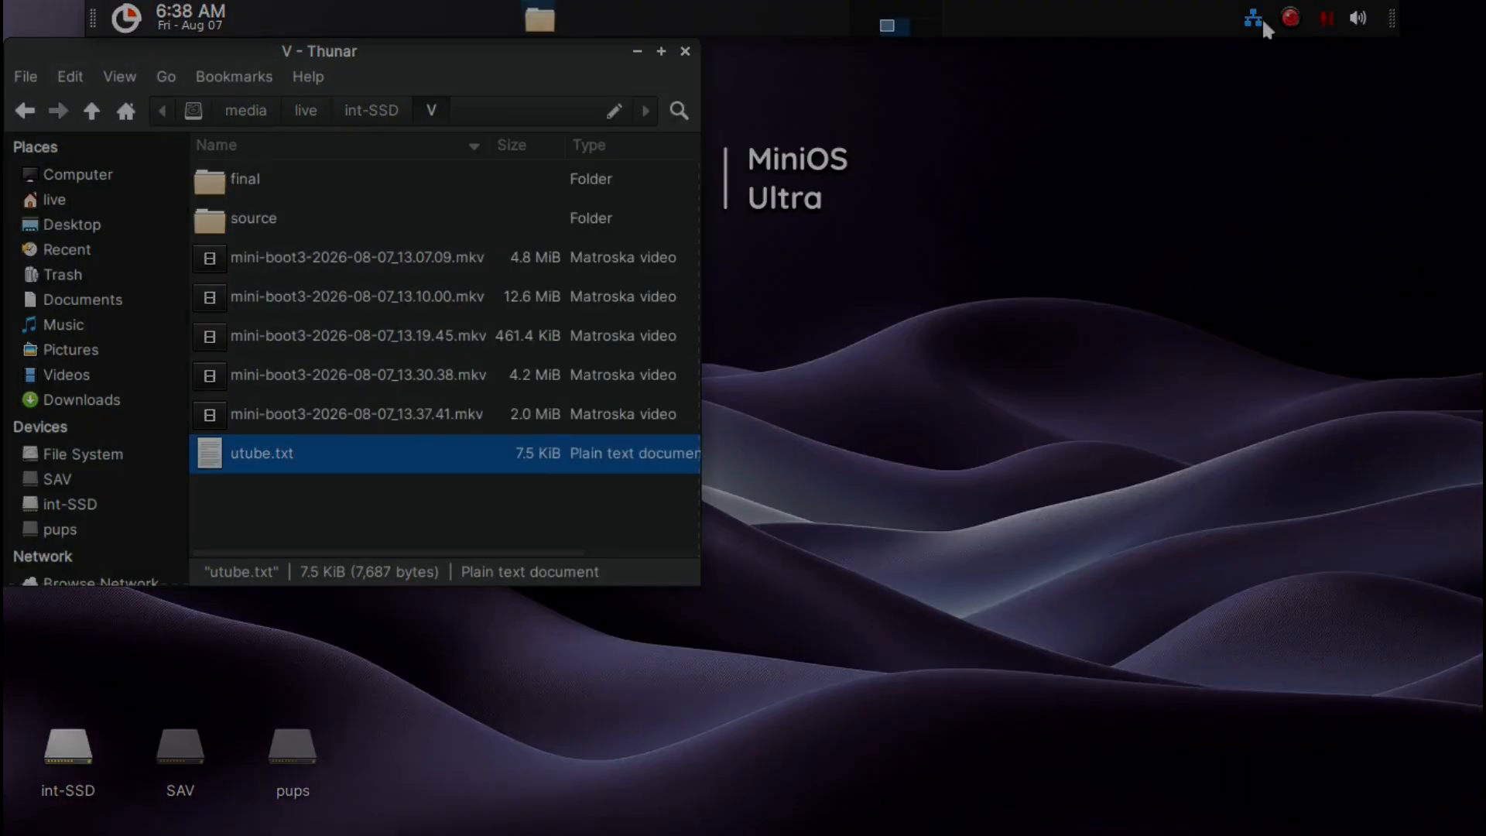